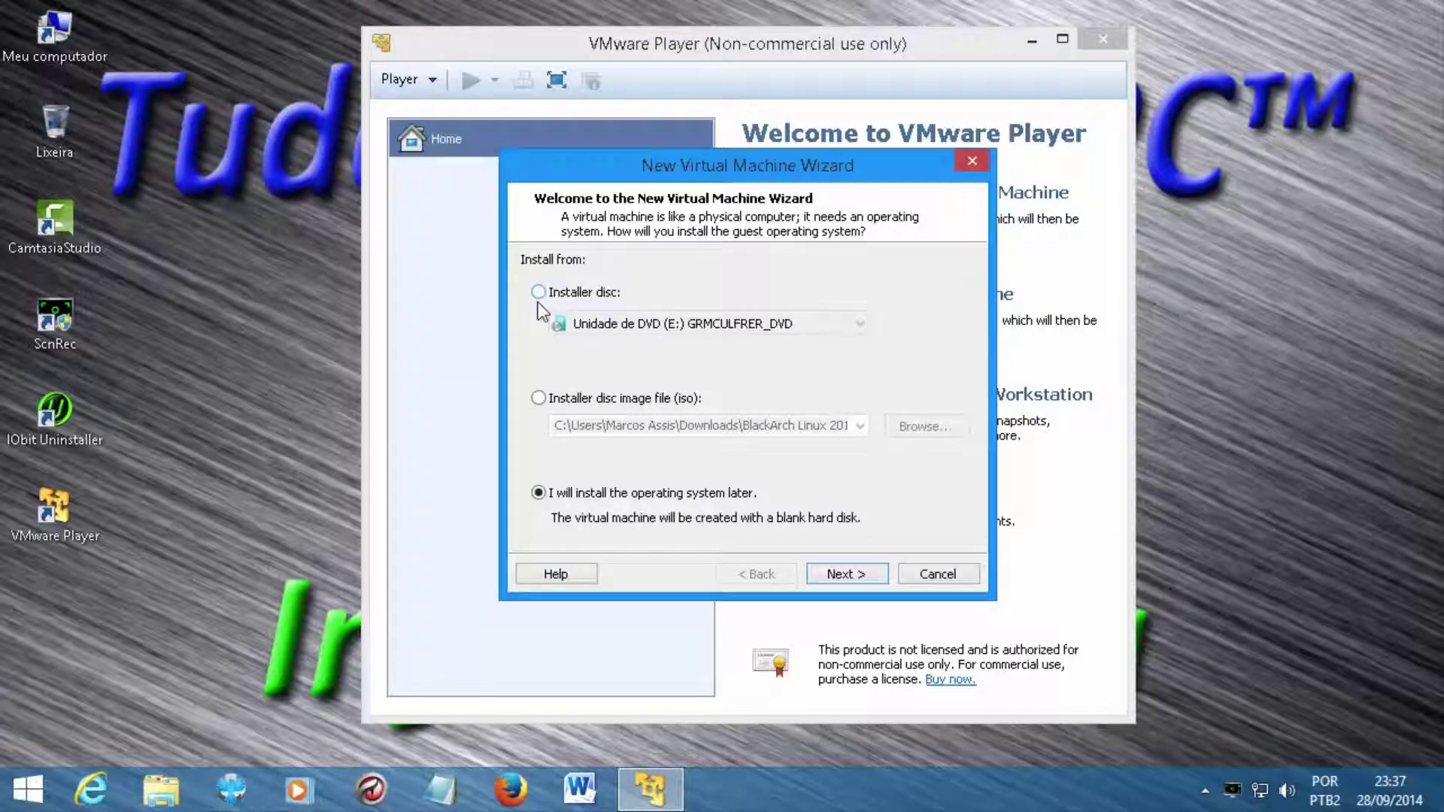
Step: Choose the installer disc in drive E: as the guest operating system's installation source and continue the wizard
click(563, 295)
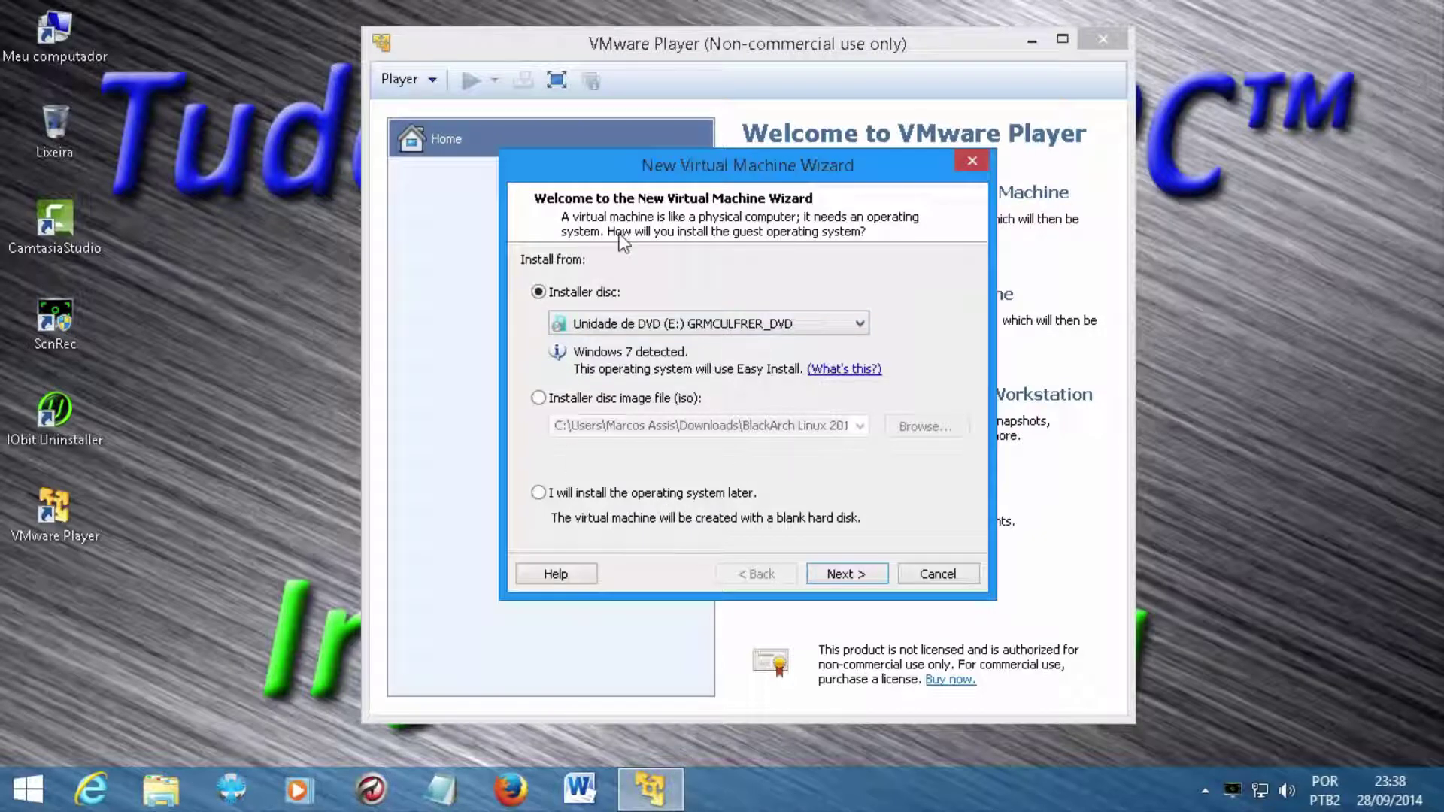
click(538, 497)
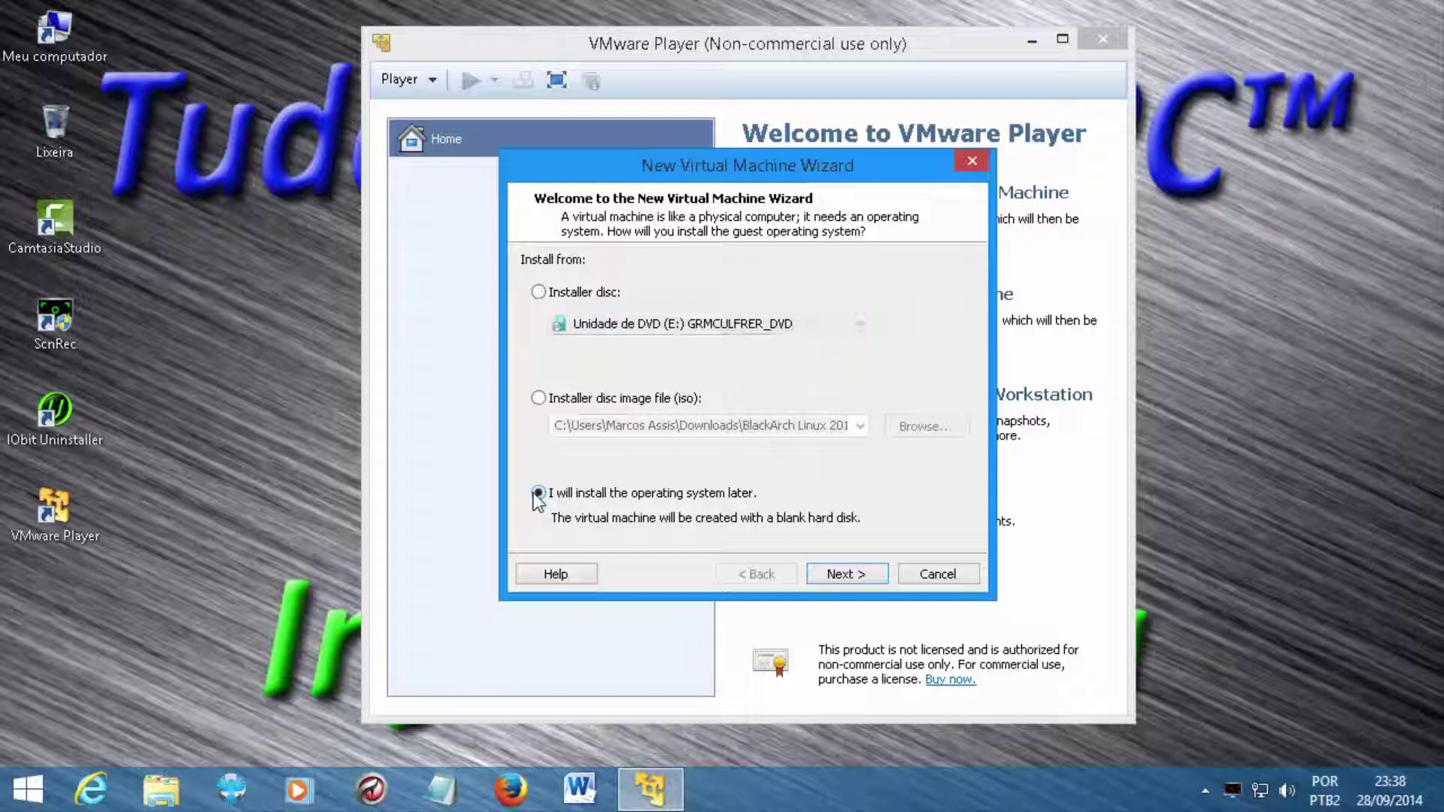
click(566, 295)
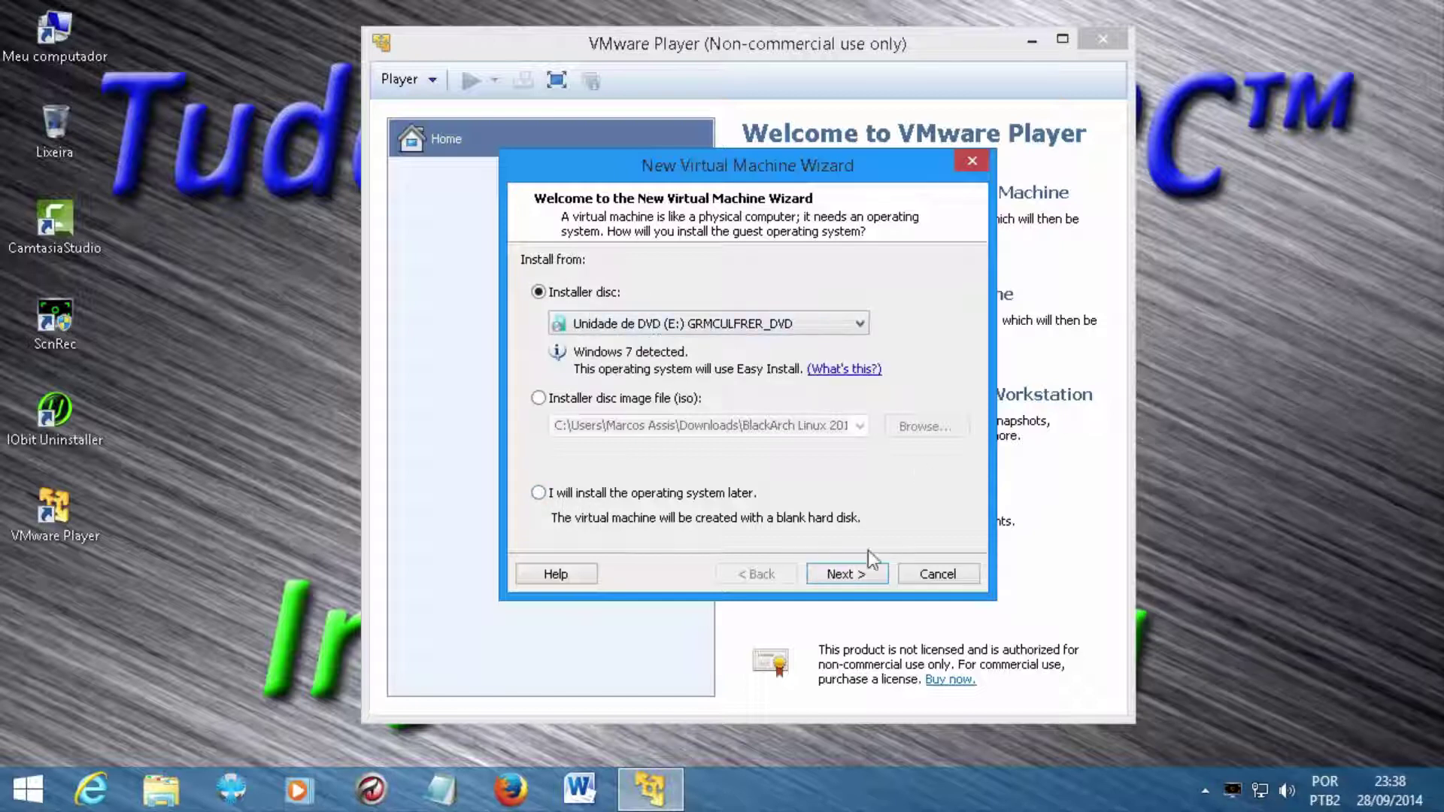
click(846, 575)
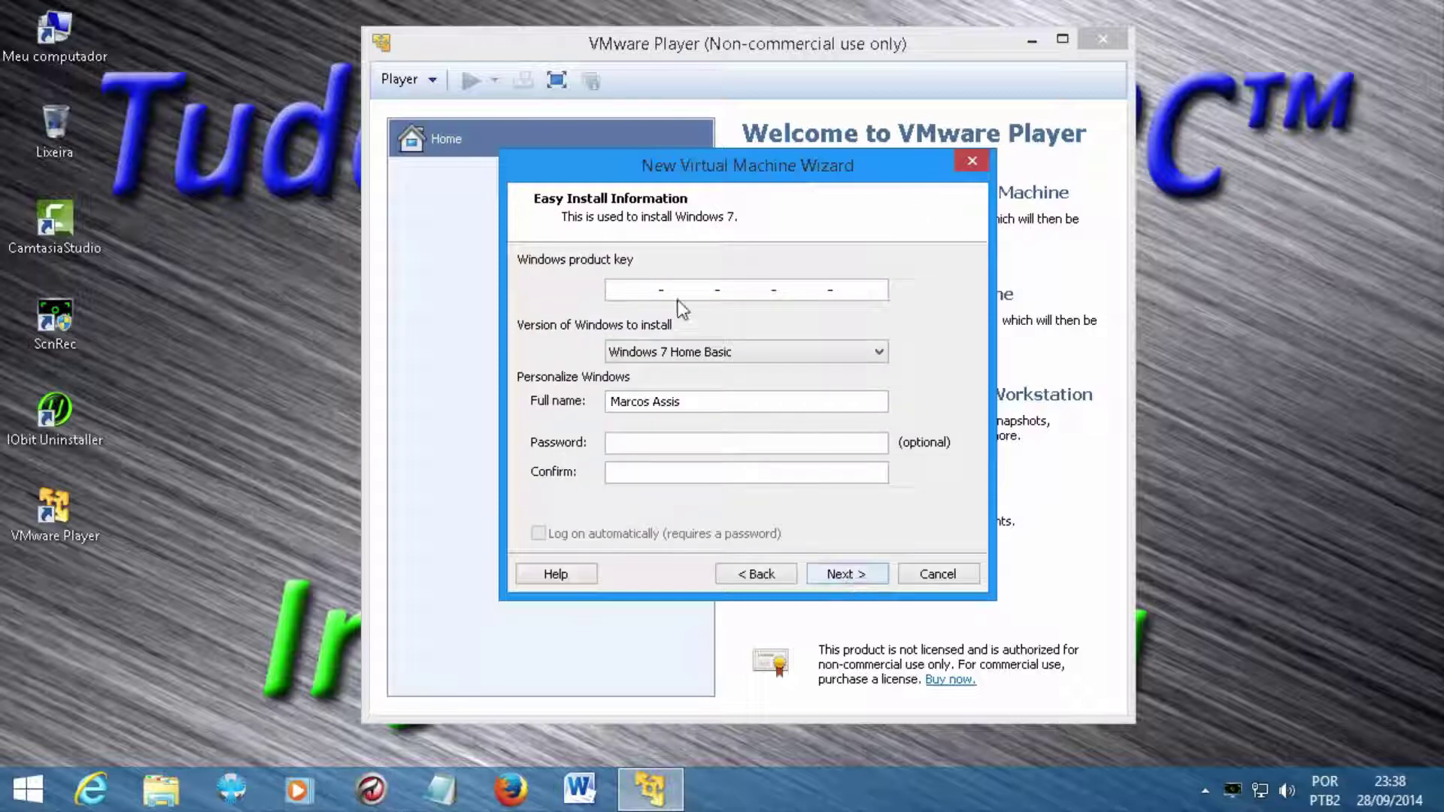
Step: Choose Windows 7 Starter as the version to install and continue without entering a product key or password
click(719, 358)
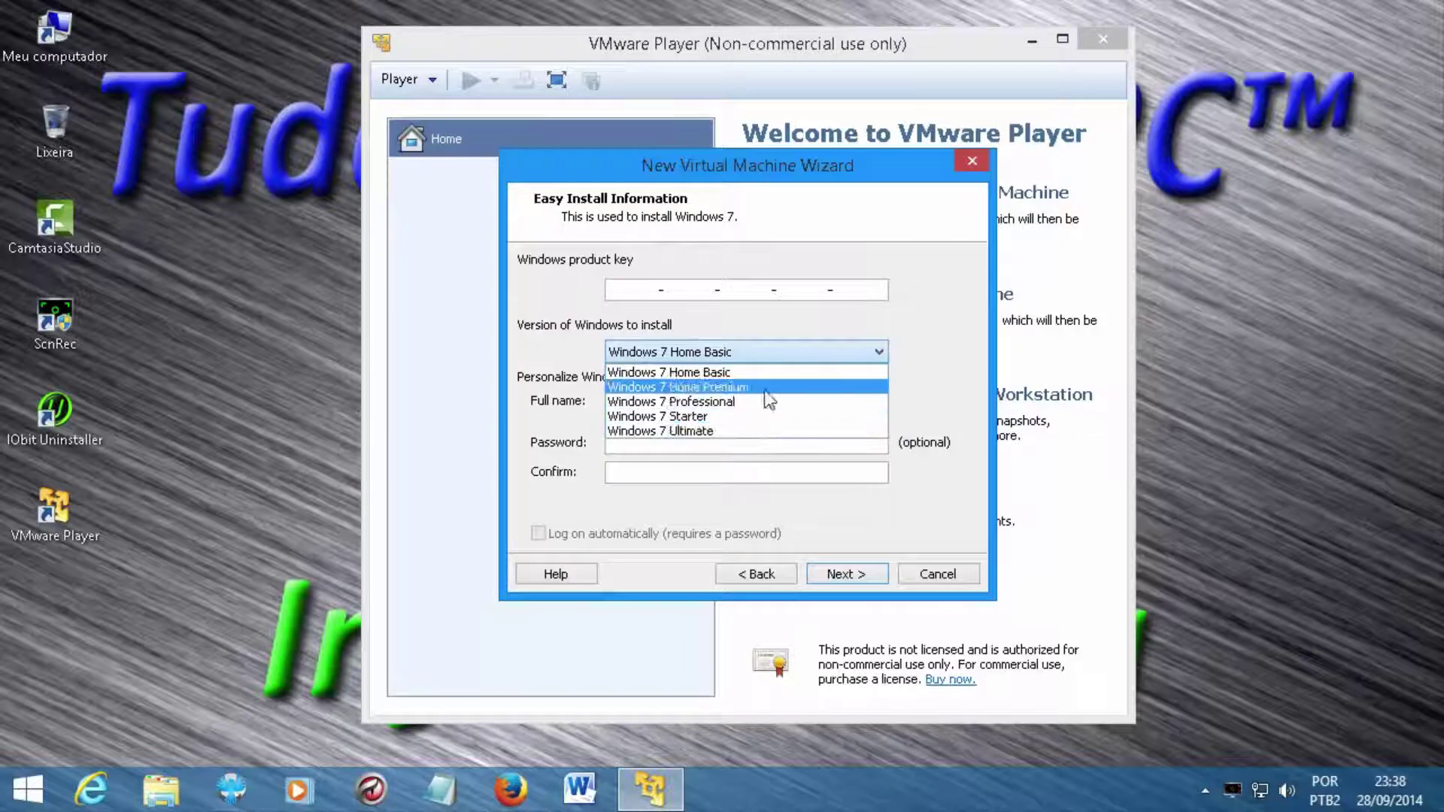
click(760, 413)
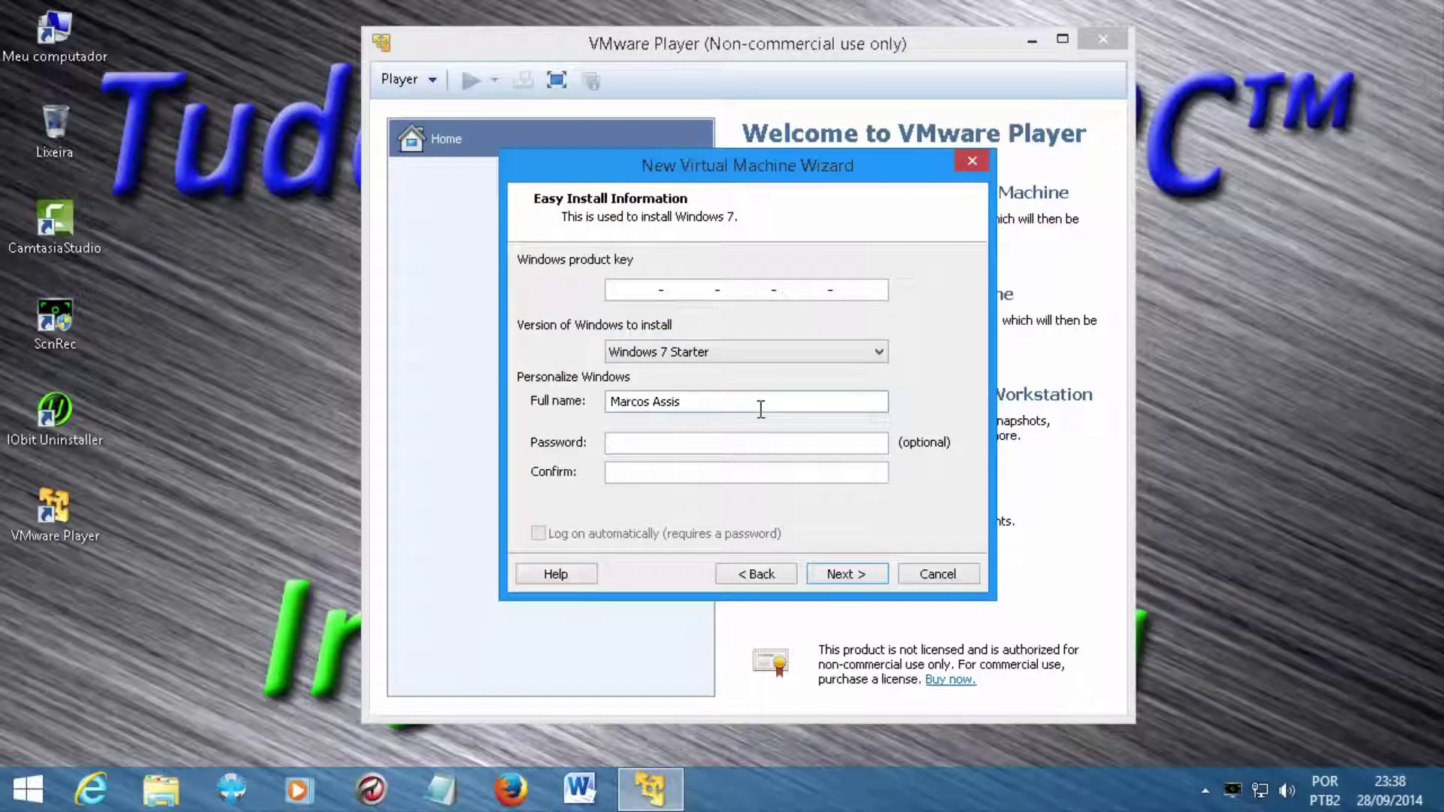
click(680, 445)
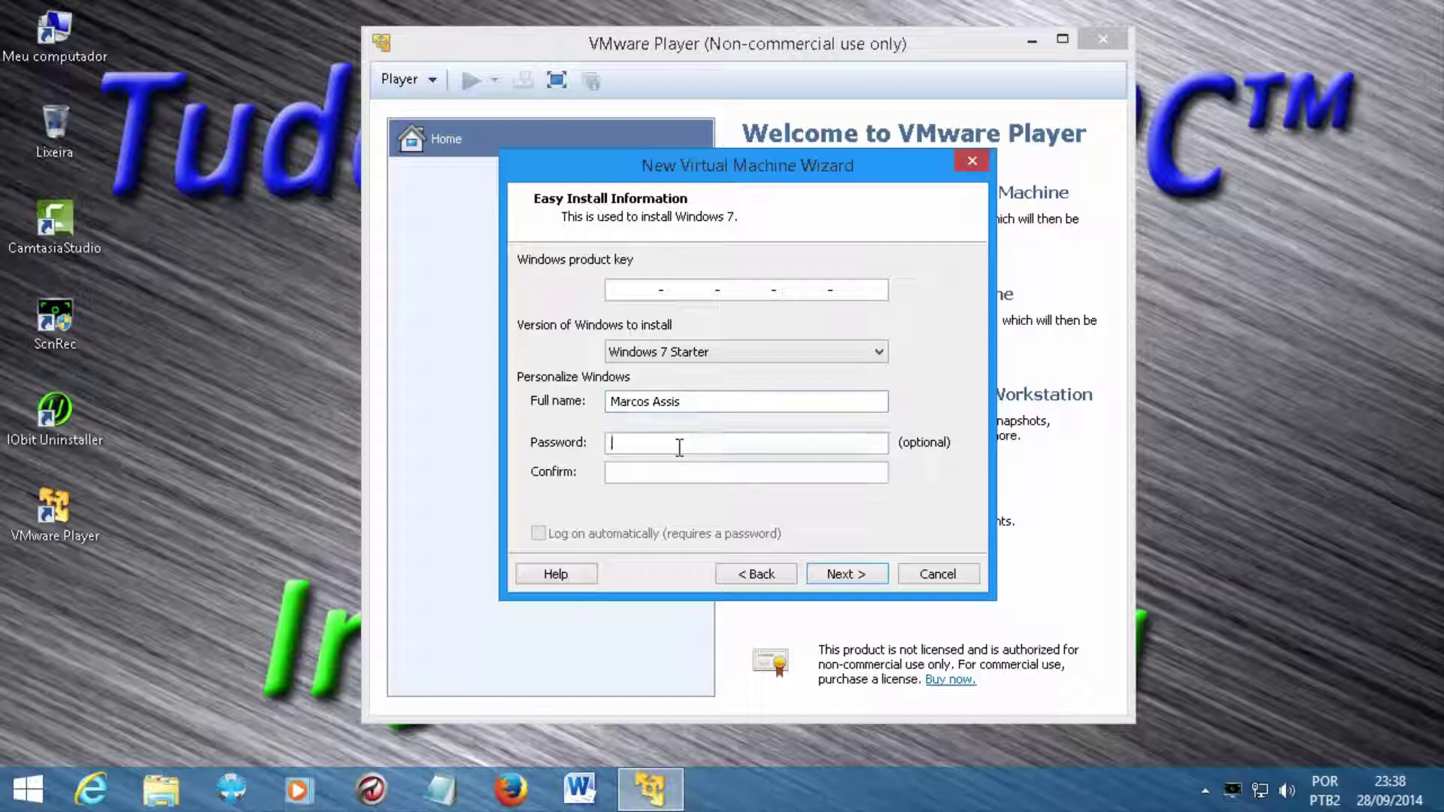
click(832, 566)
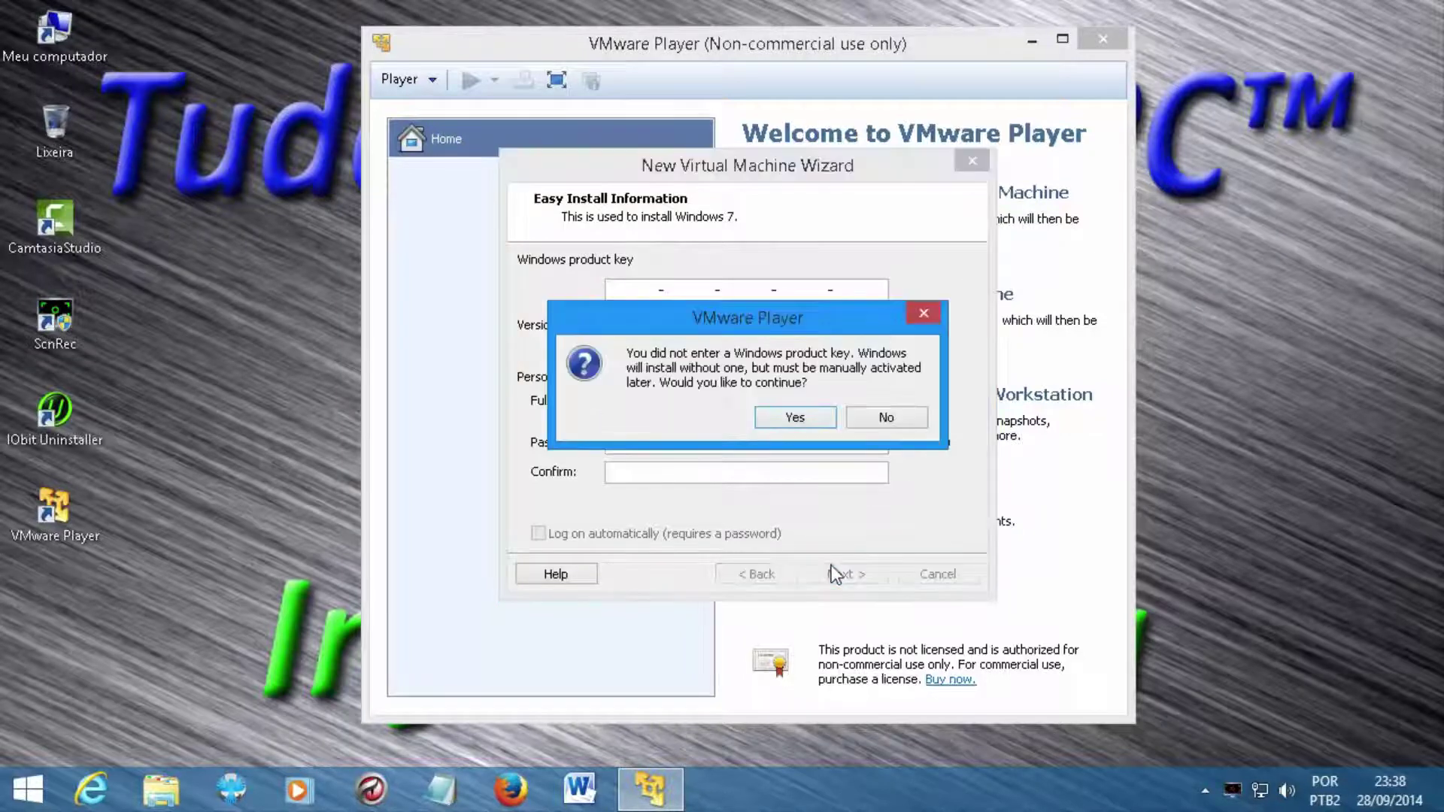
click(782, 420)
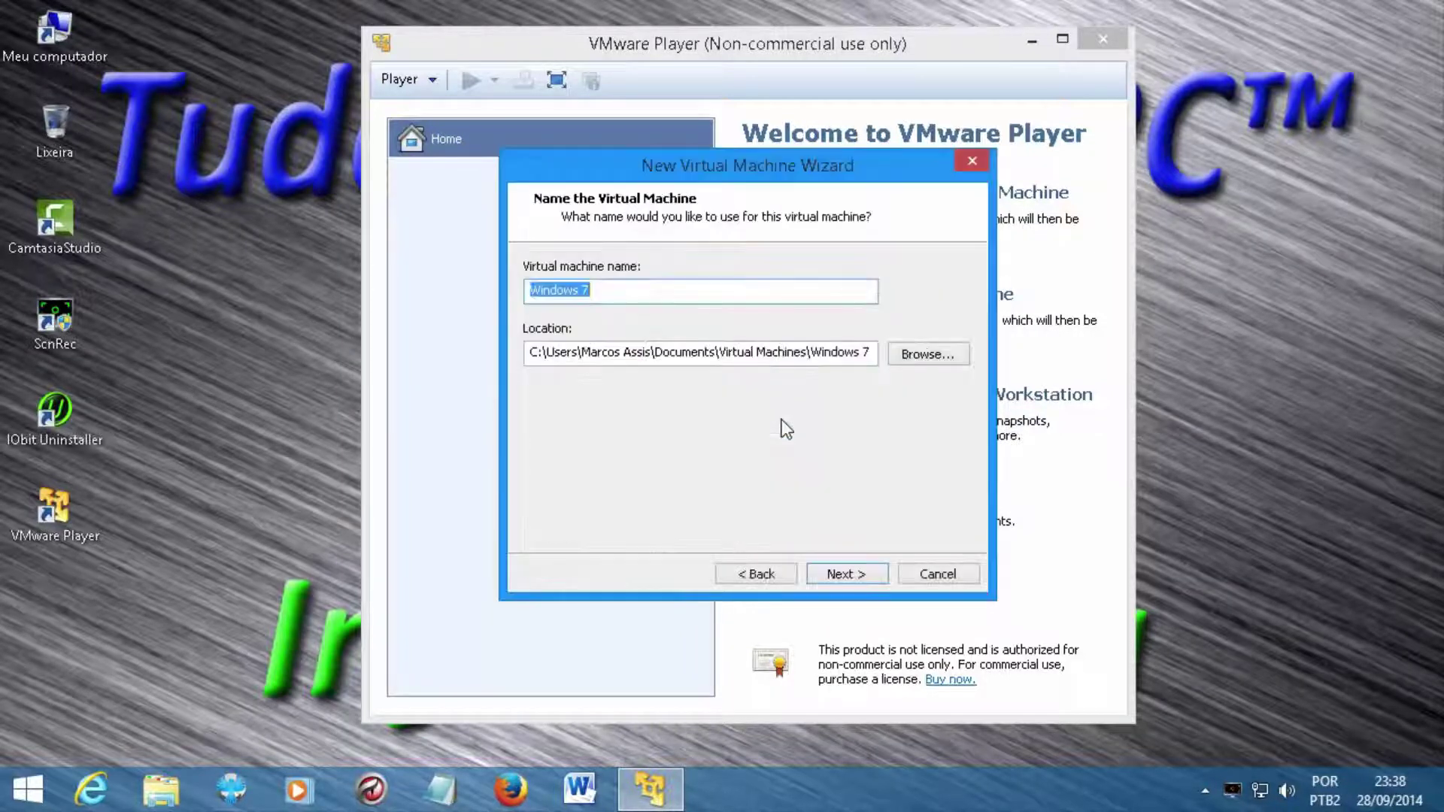
Step: Accept the default name, location and disk settings, disable powering on after creation, and create the virtual machine
click(828, 574)
click(828, 572)
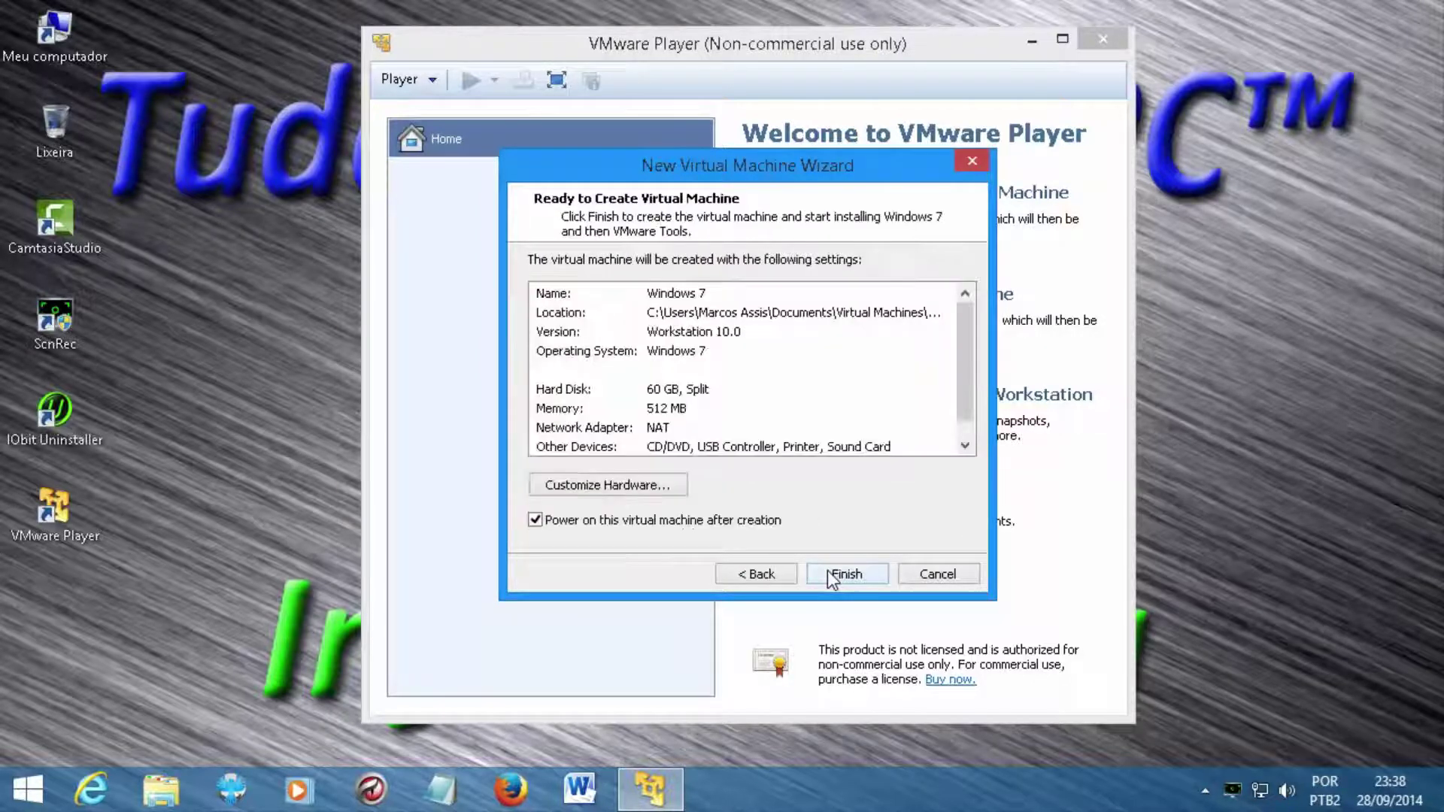
click(666, 522)
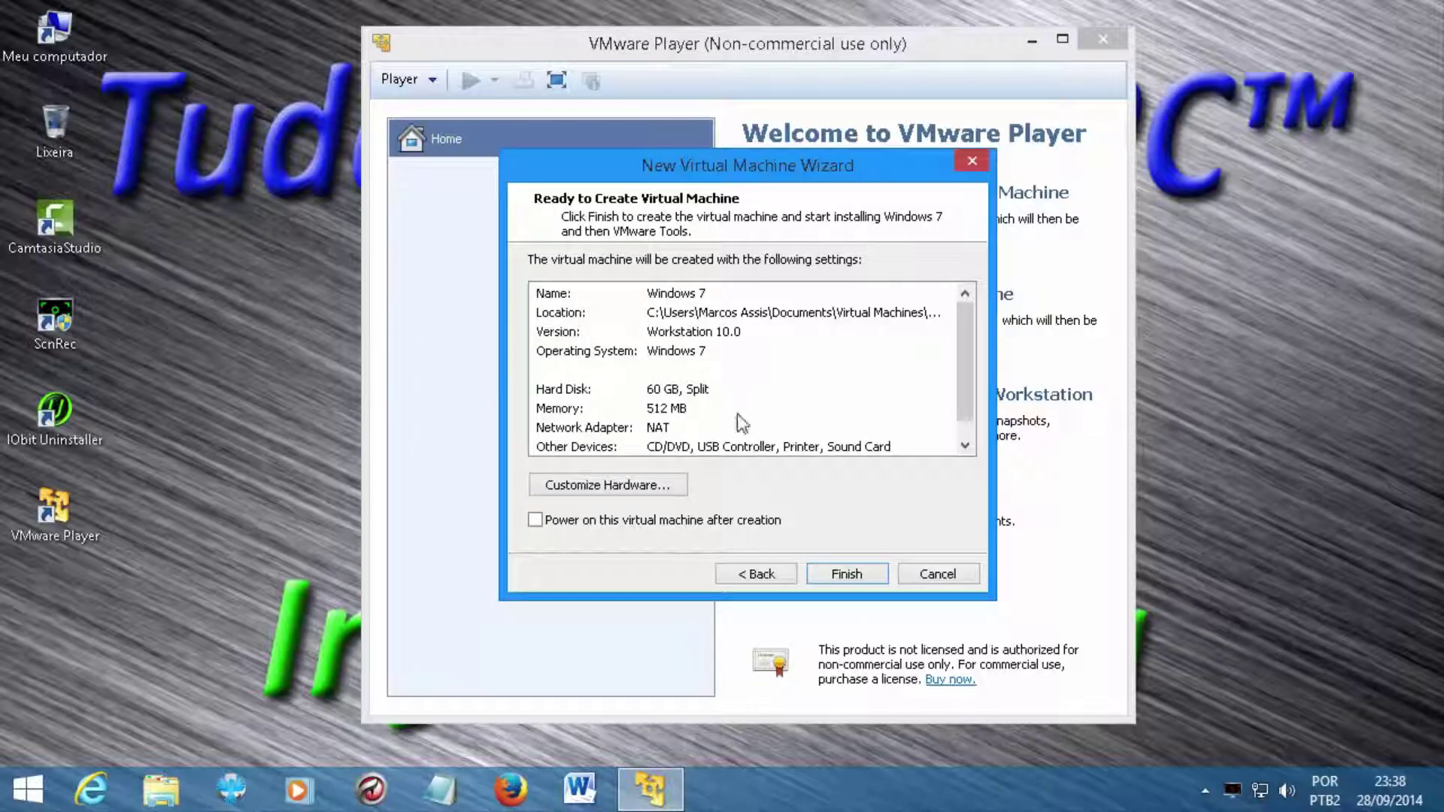
click(843, 574)
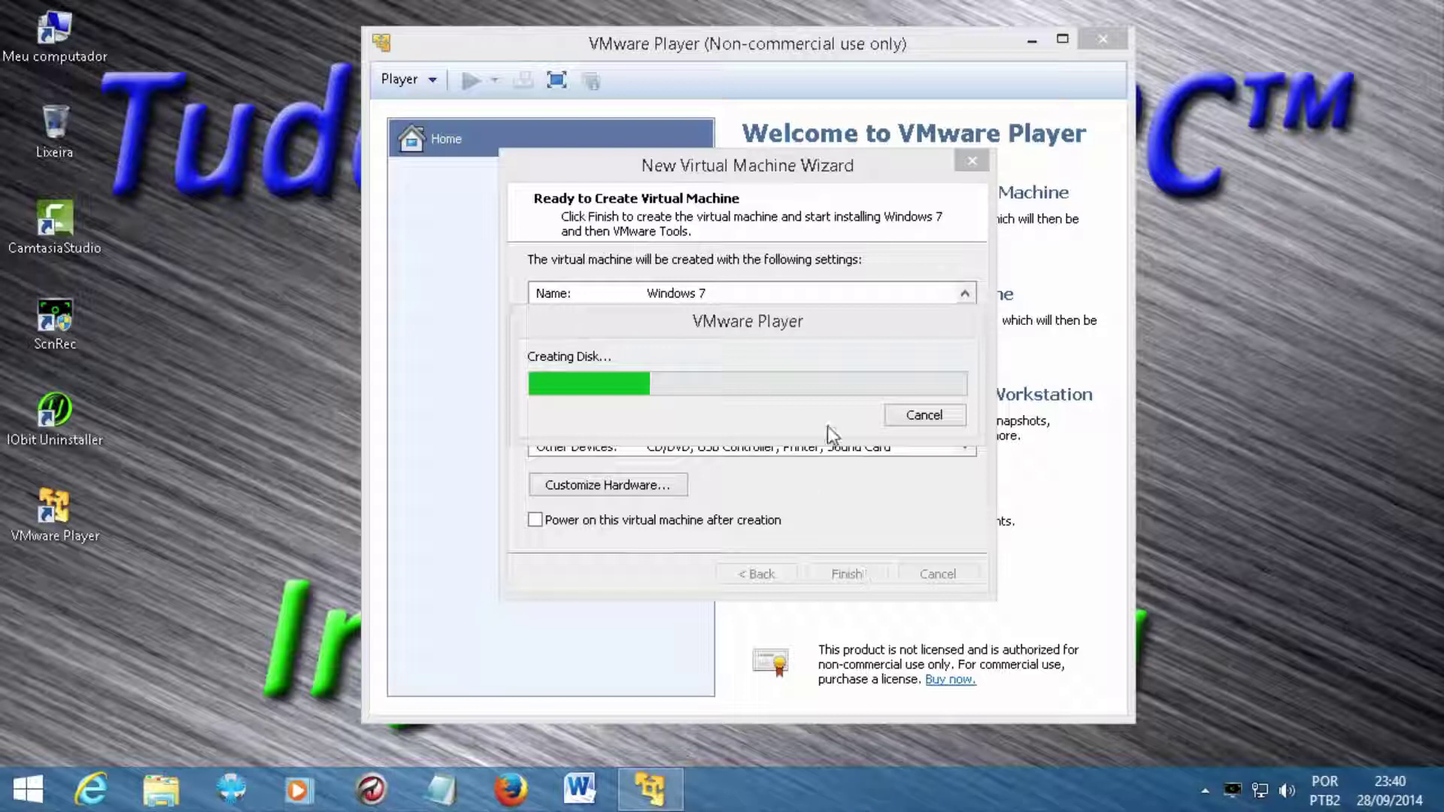
click(708, 323)
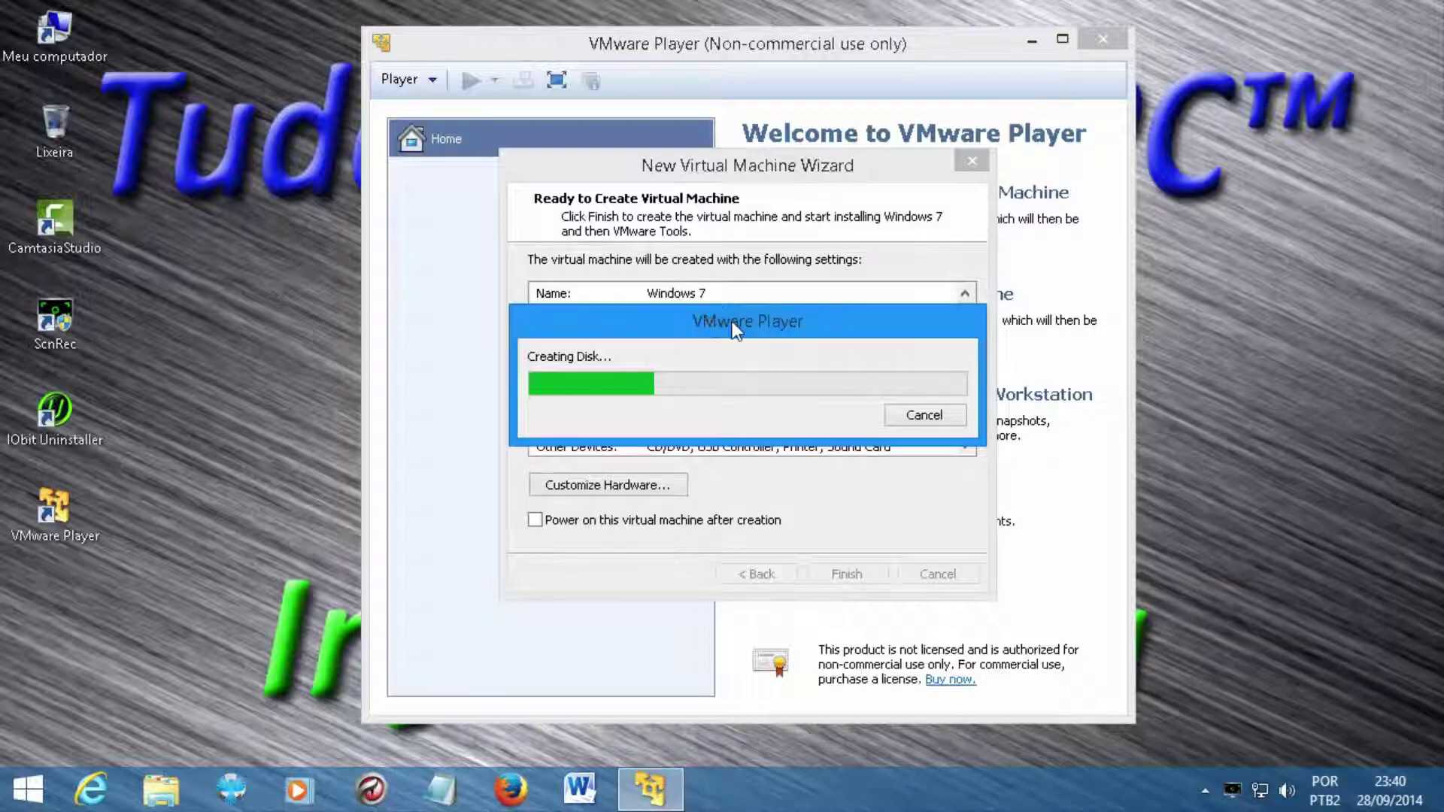
drag(731, 322, 728, 271)
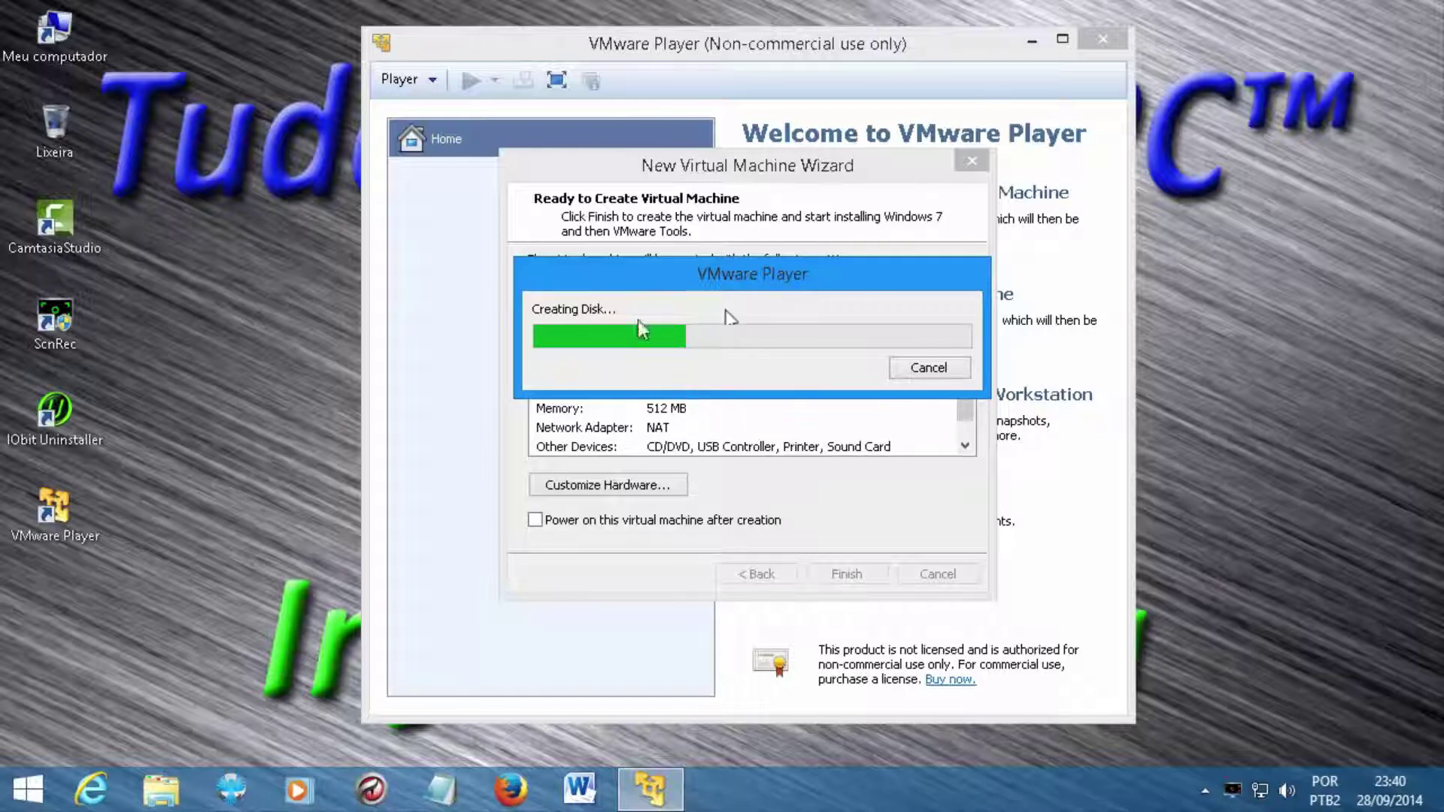
drag(689, 264, 703, 307)
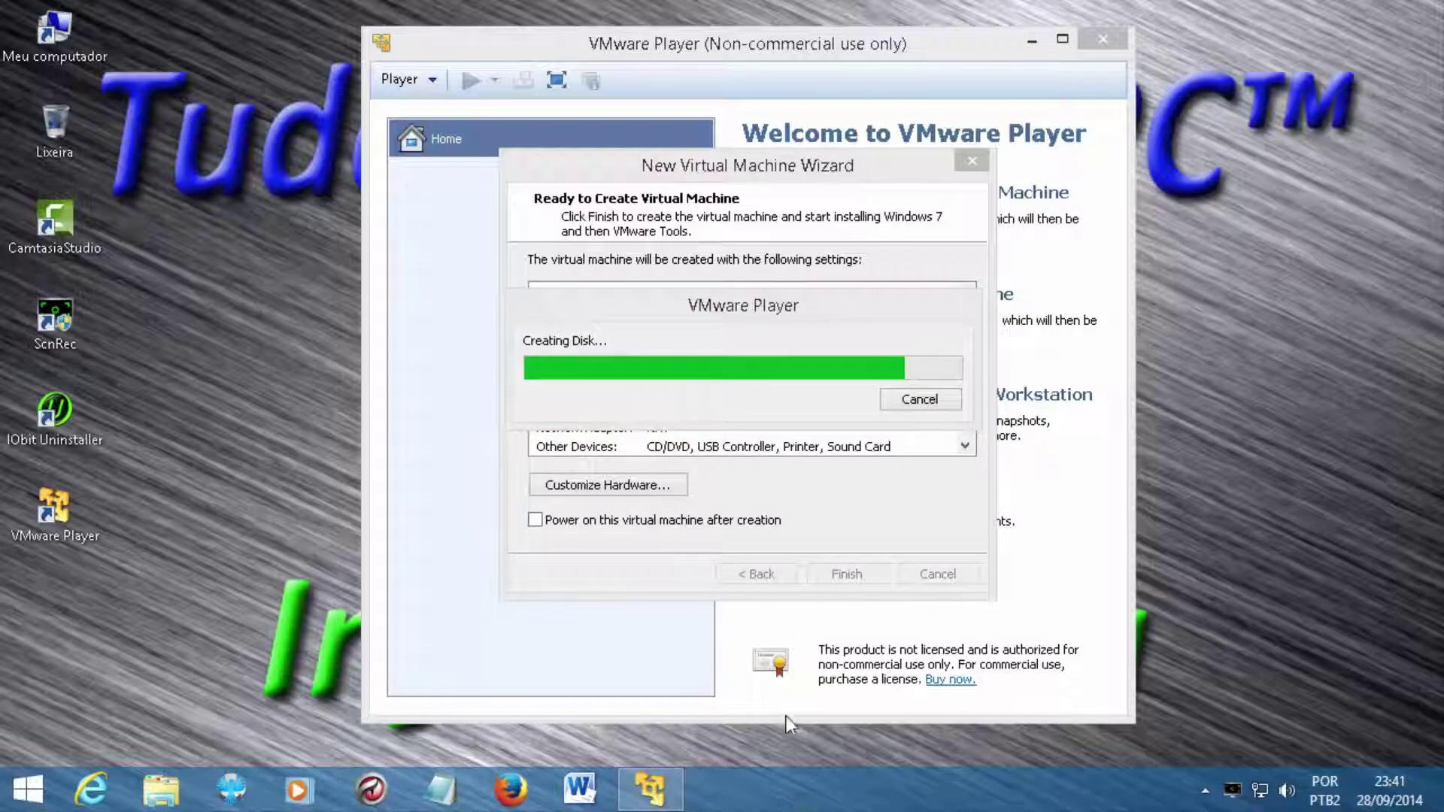
click(800, 313)
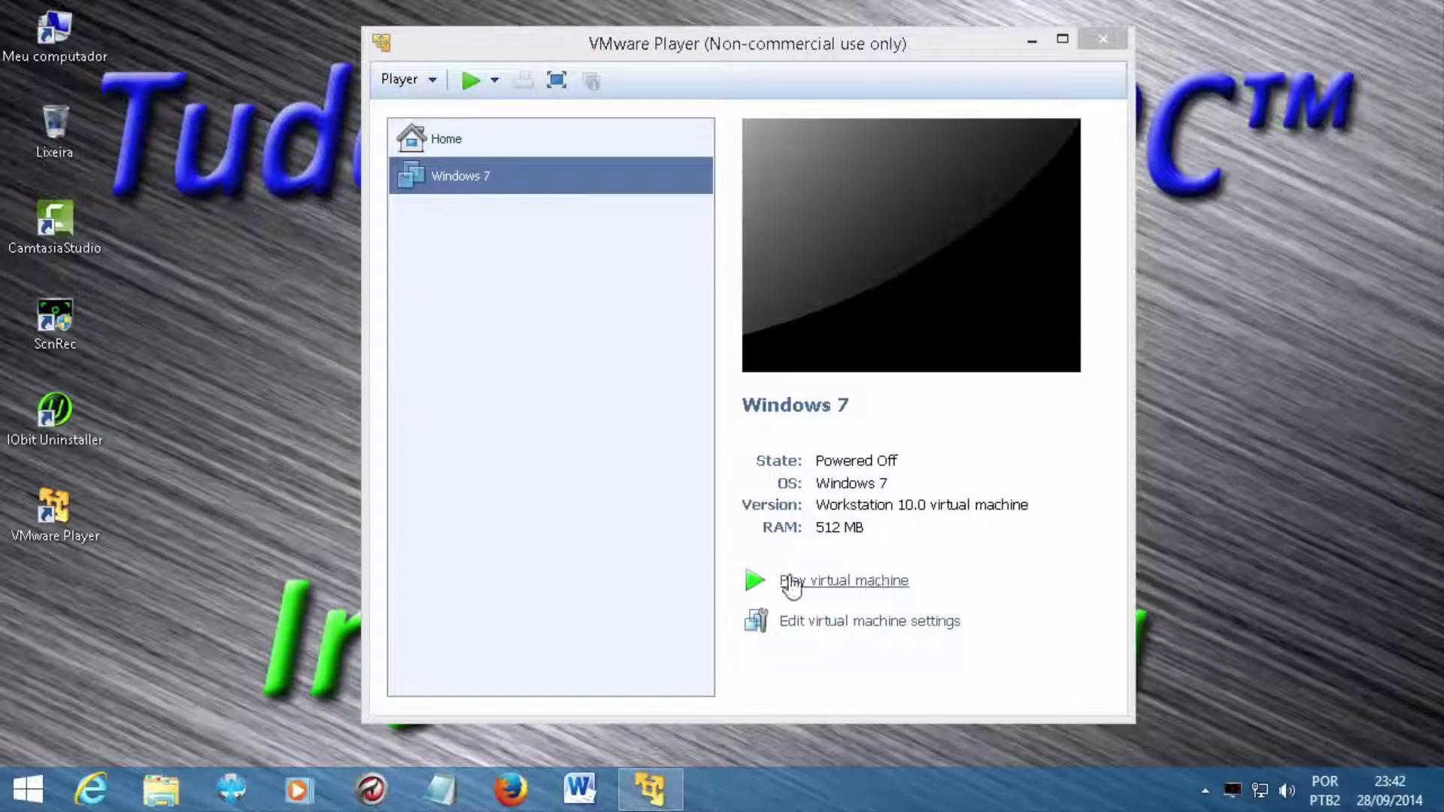
Step: Open the Windows 7 virtual machine's settings and review its memory, processor and hard disk devices
click(827, 623)
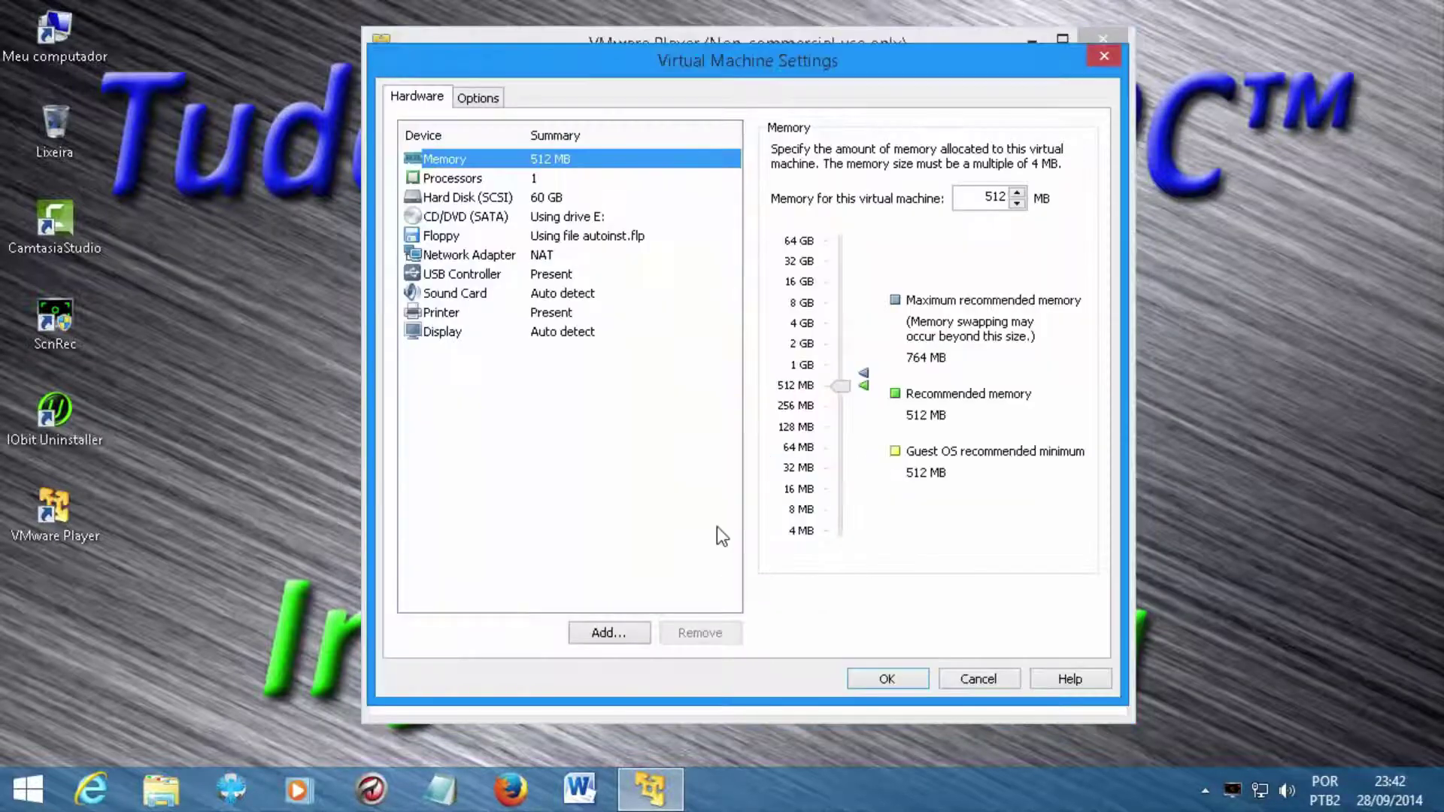
click(544, 178)
click(552, 165)
click(603, 196)
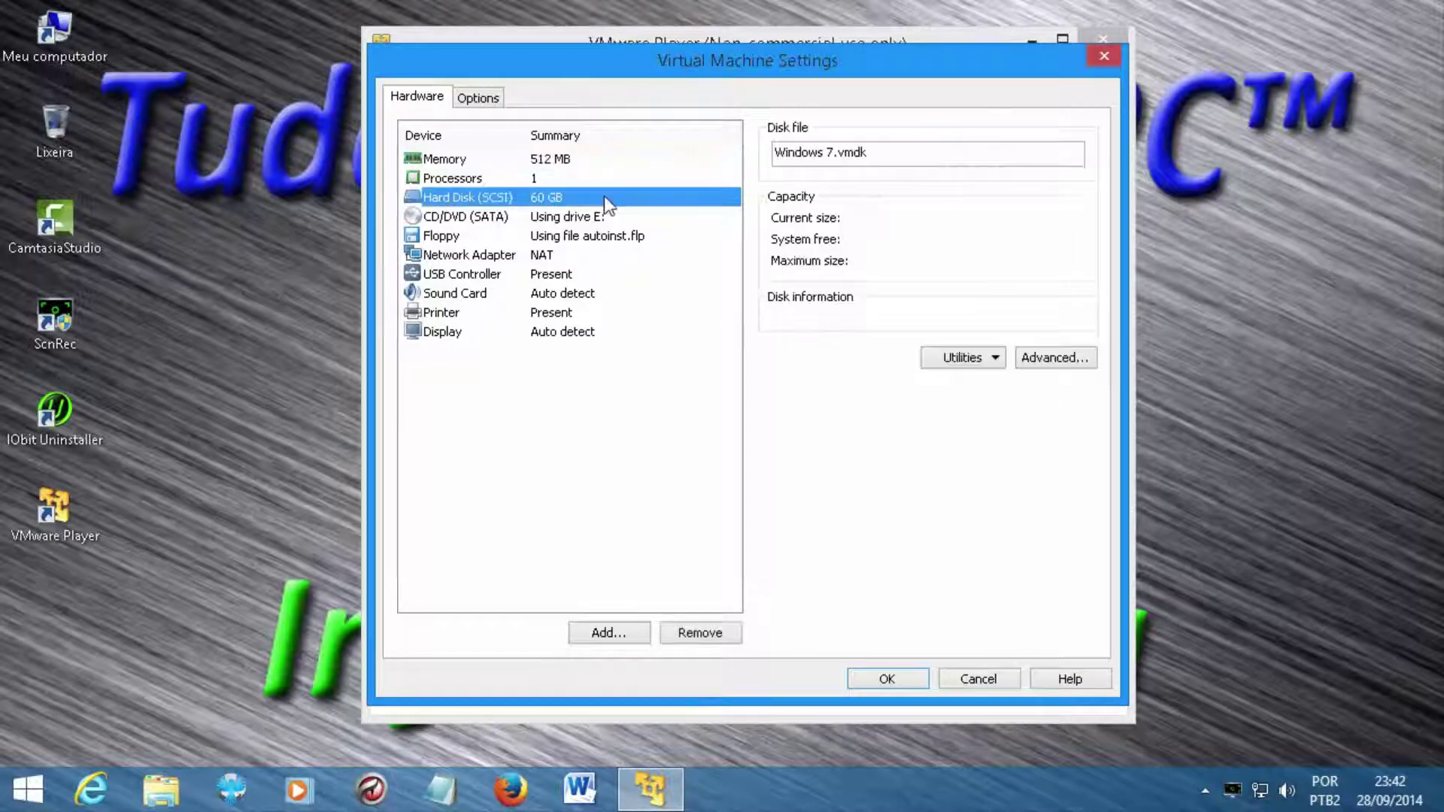
Step: Try 2 and 3 as the virtual machine's number of processor cores, and set the number back to 1
click(602, 182)
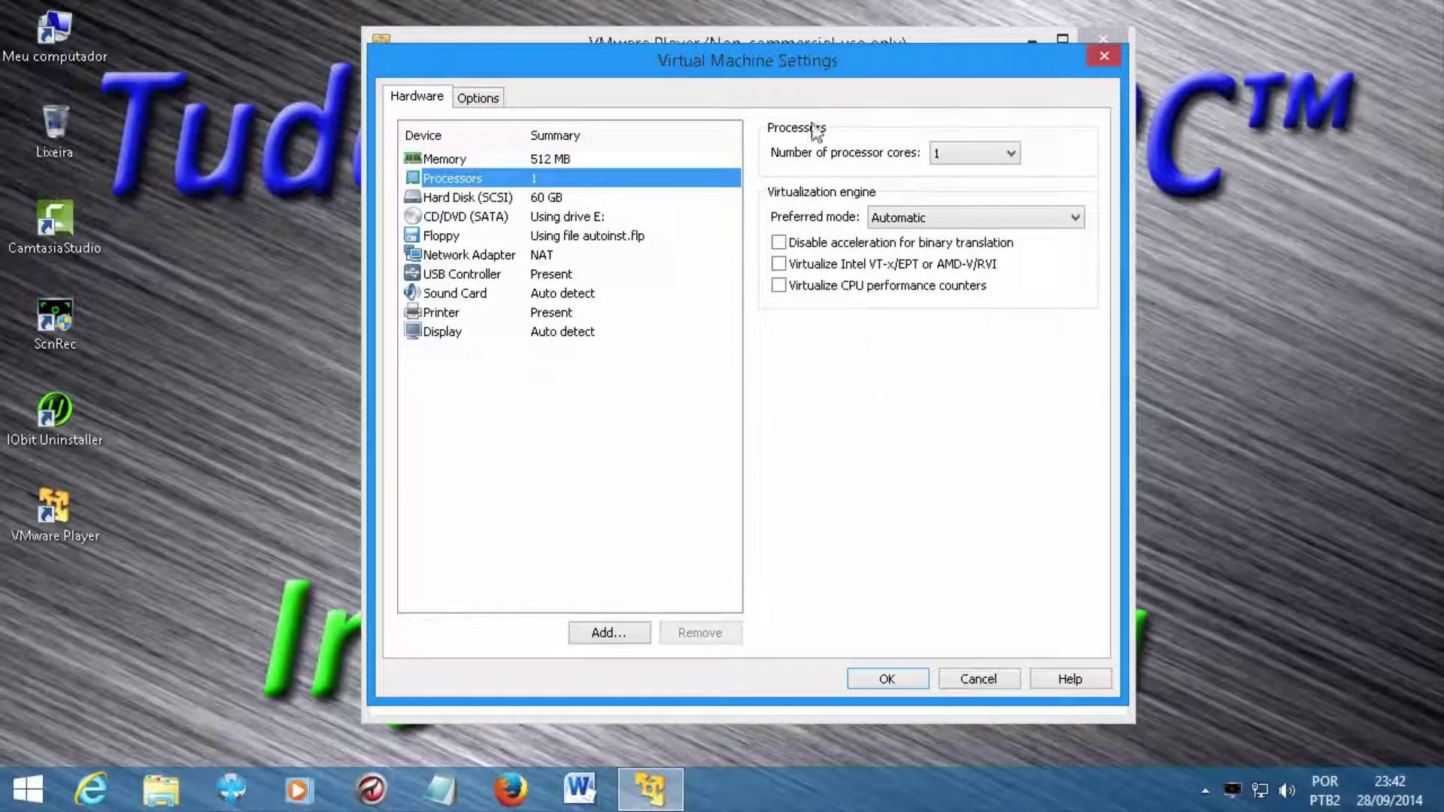
click(1011, 154)
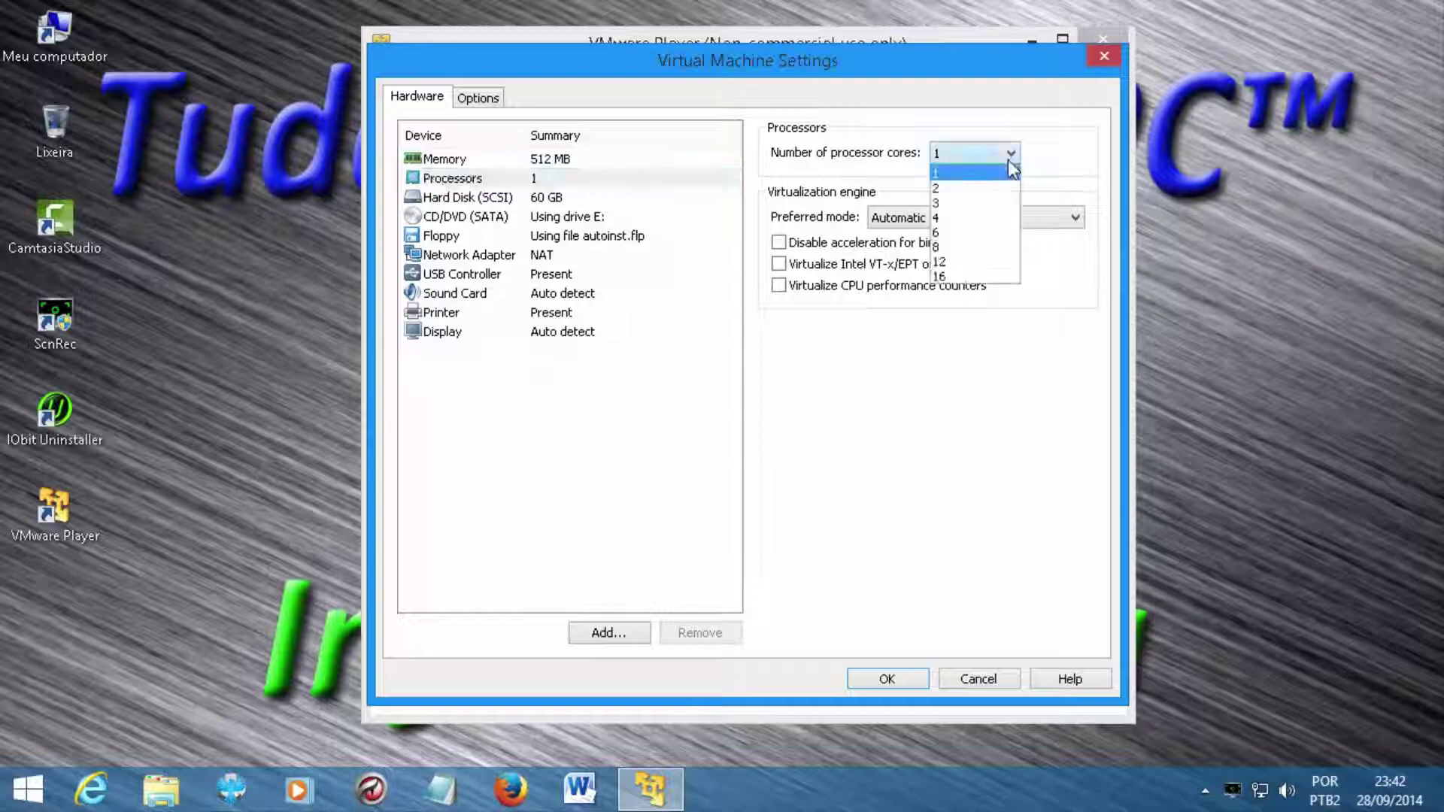
click(1080, 160)
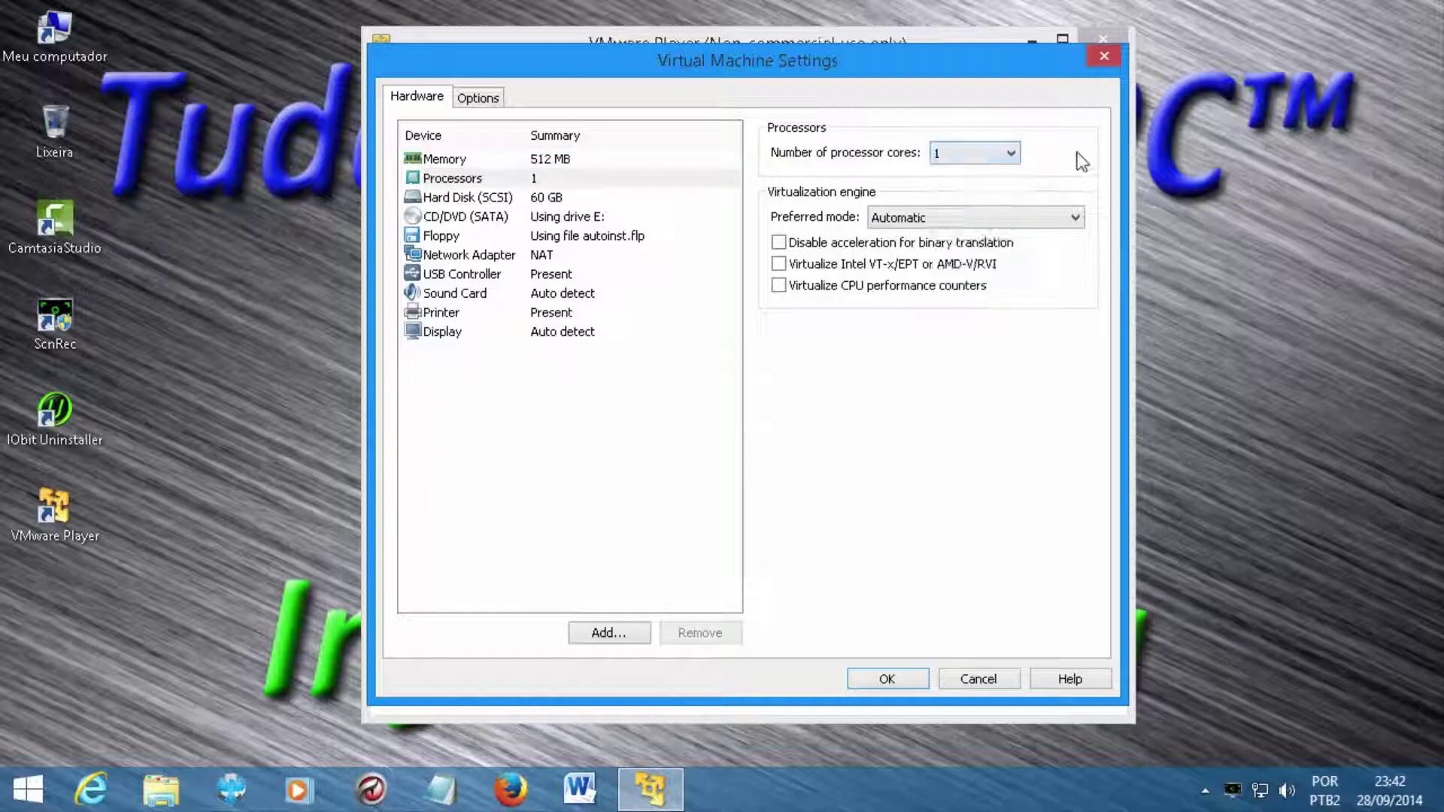
click(974, 162)
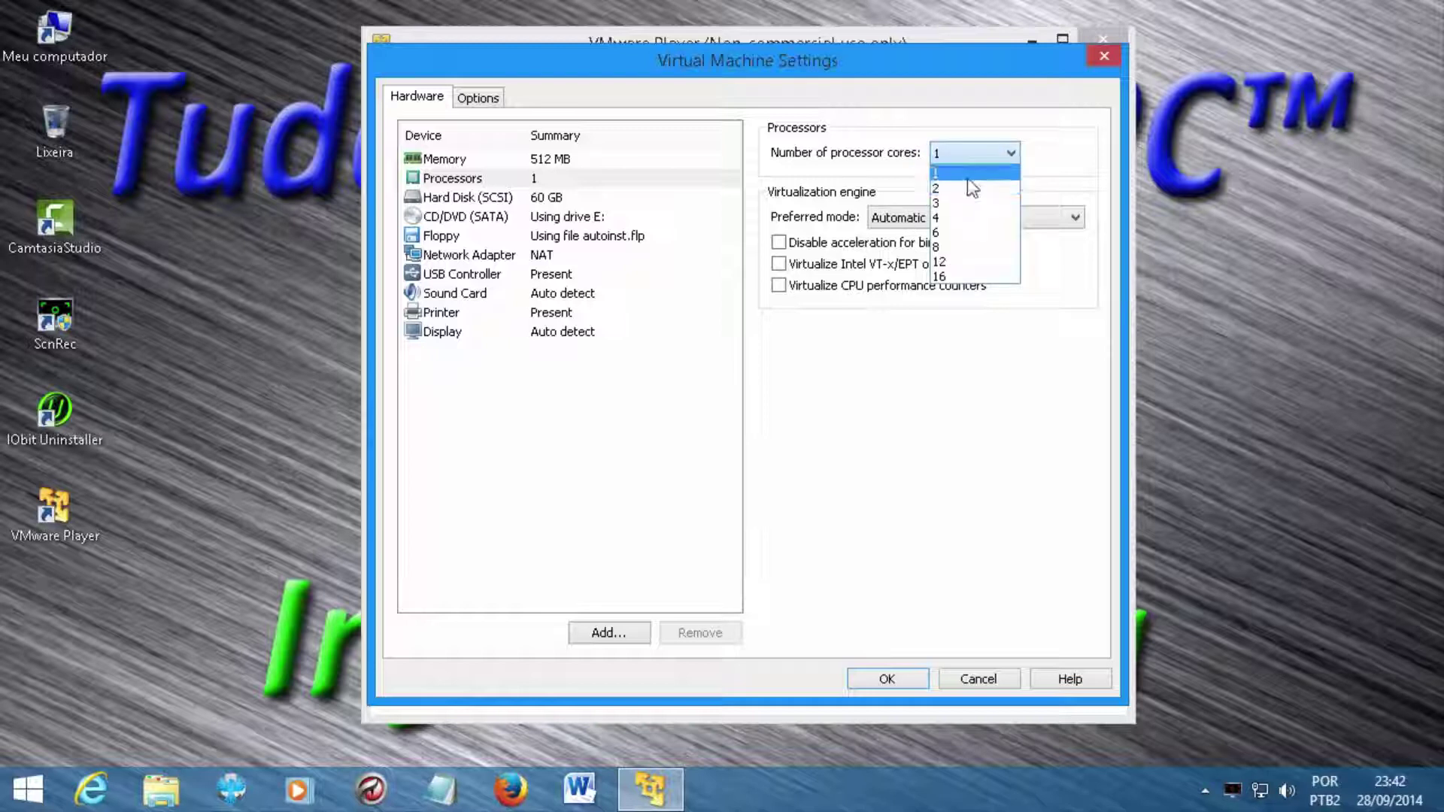
click(969, 177)
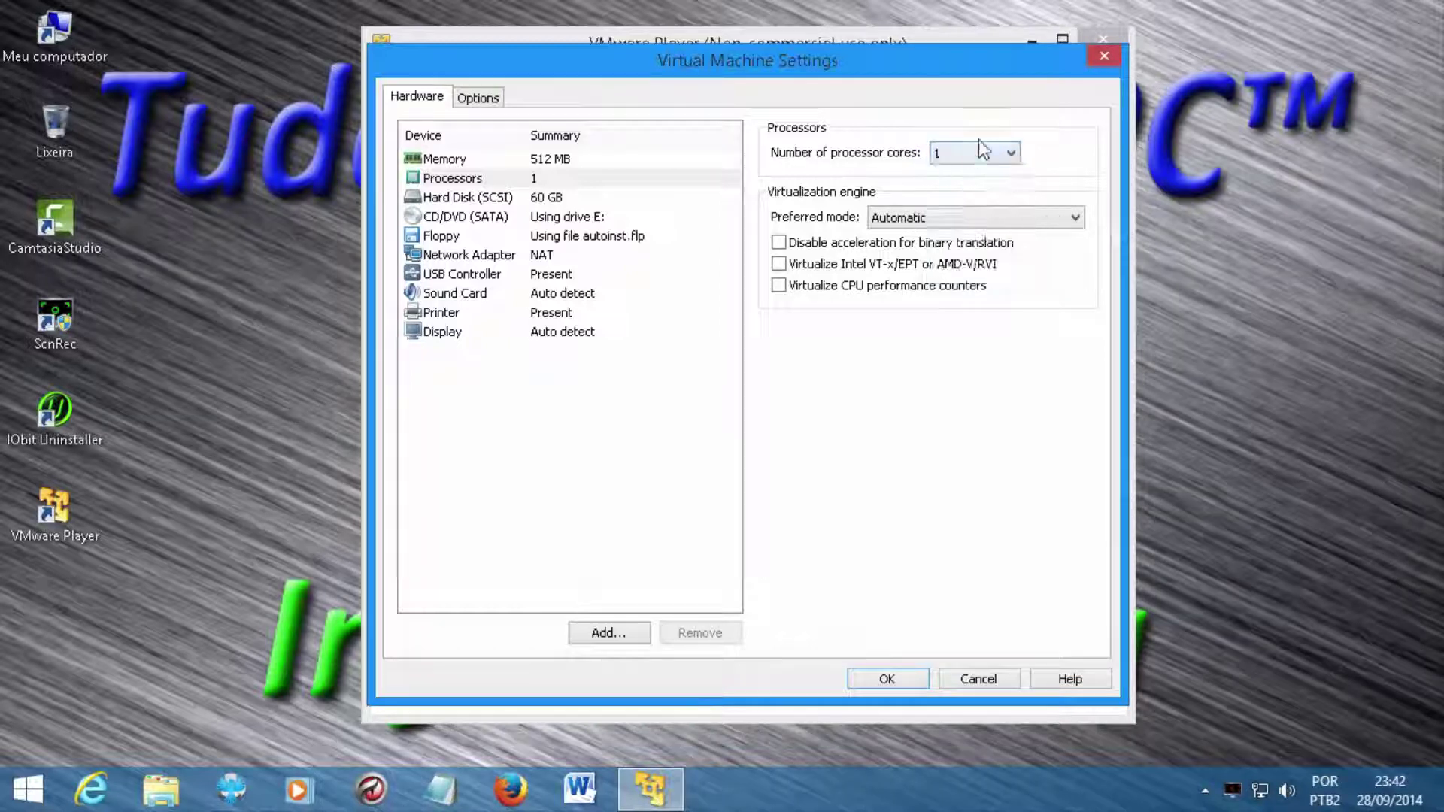
click(981, 158)
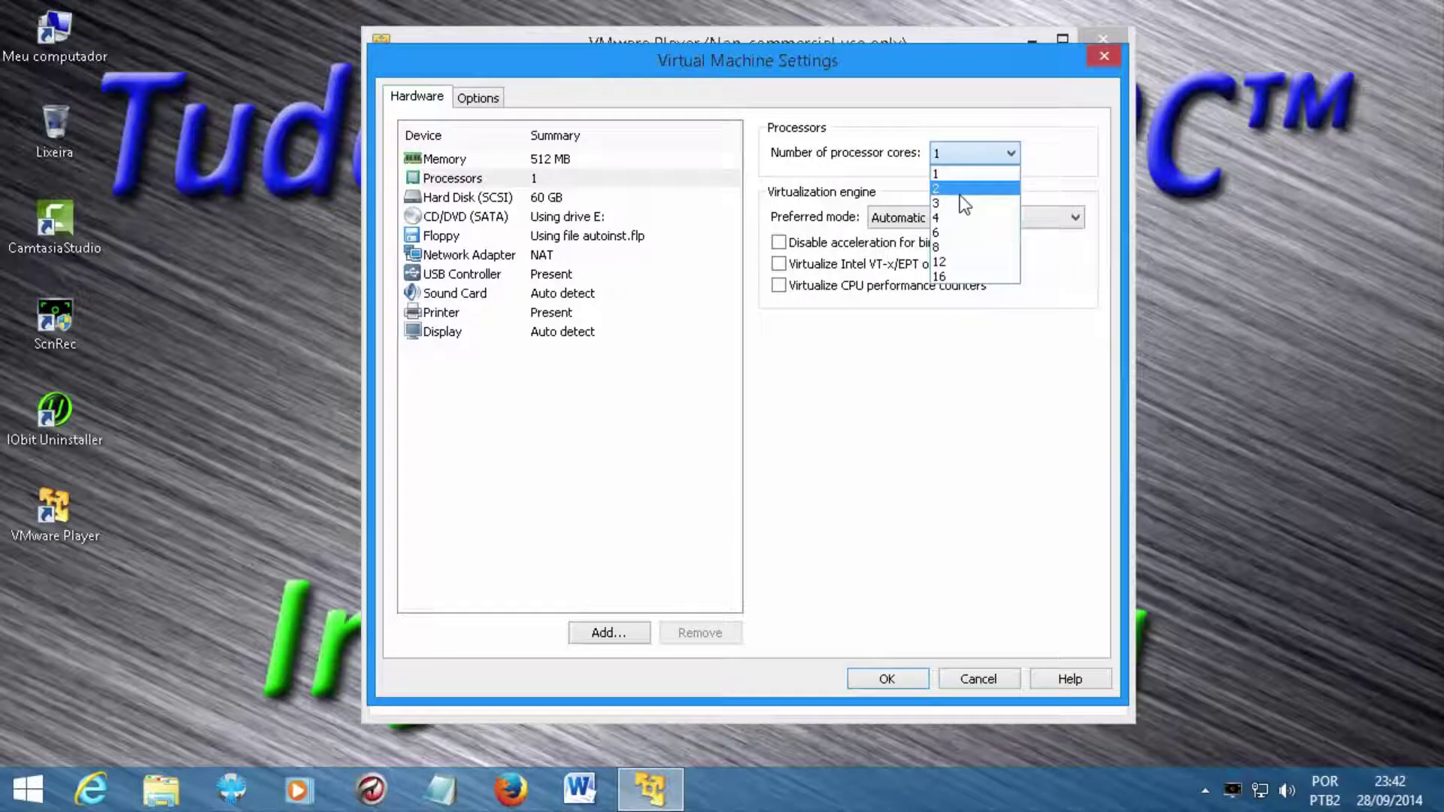
click(965, 182)
click(960, 161)
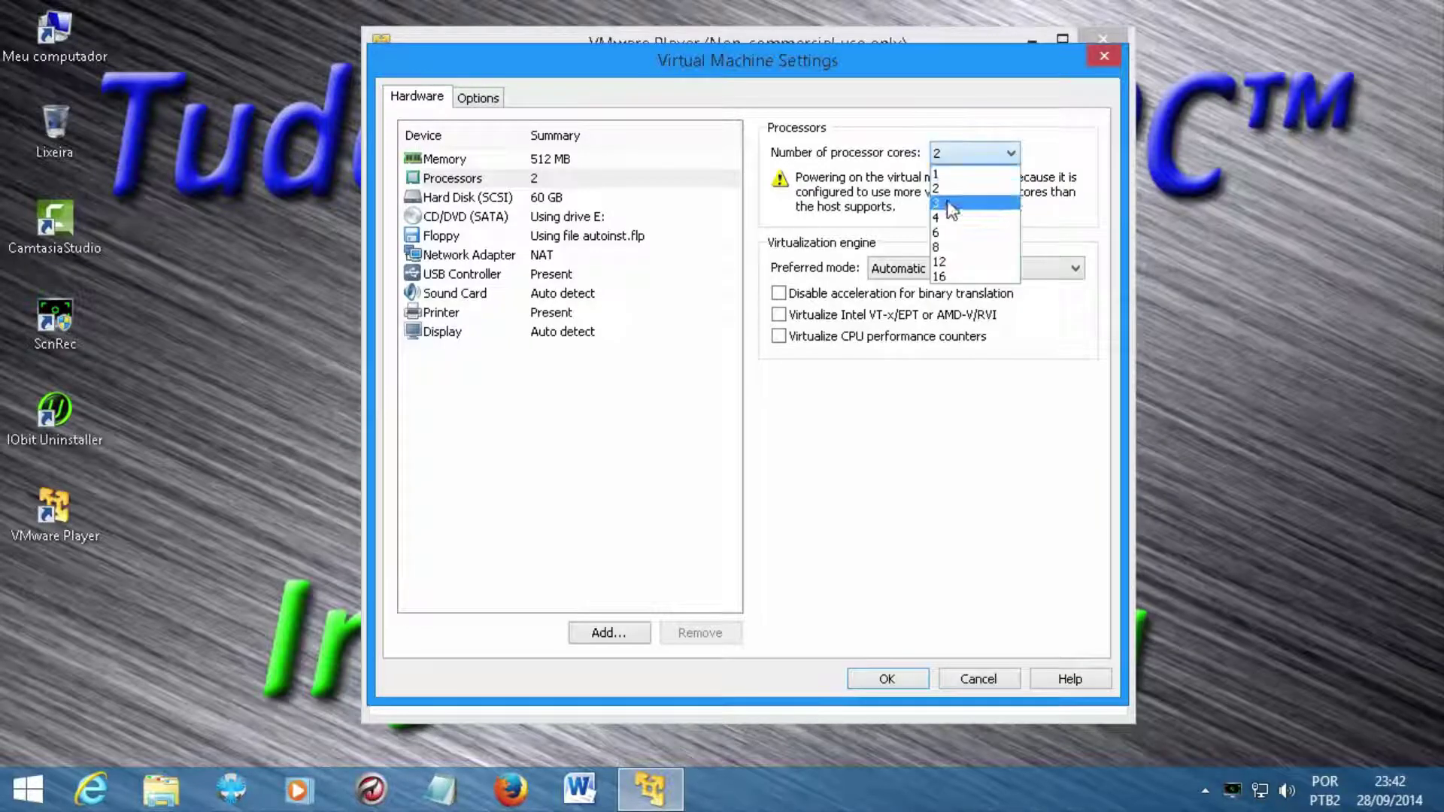
click(952, 196)
click(950, 161)
click(965, 203)
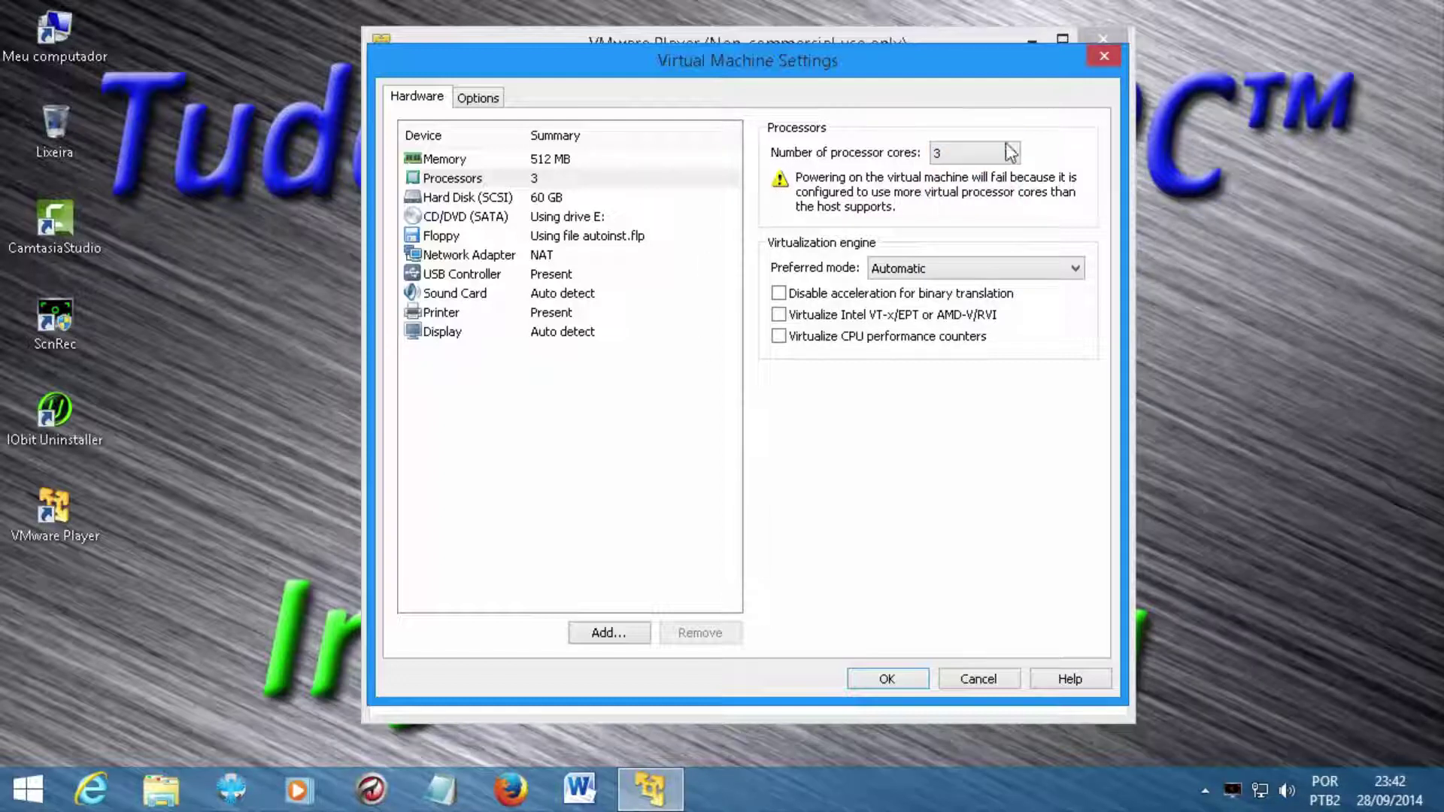
click(991, 160)
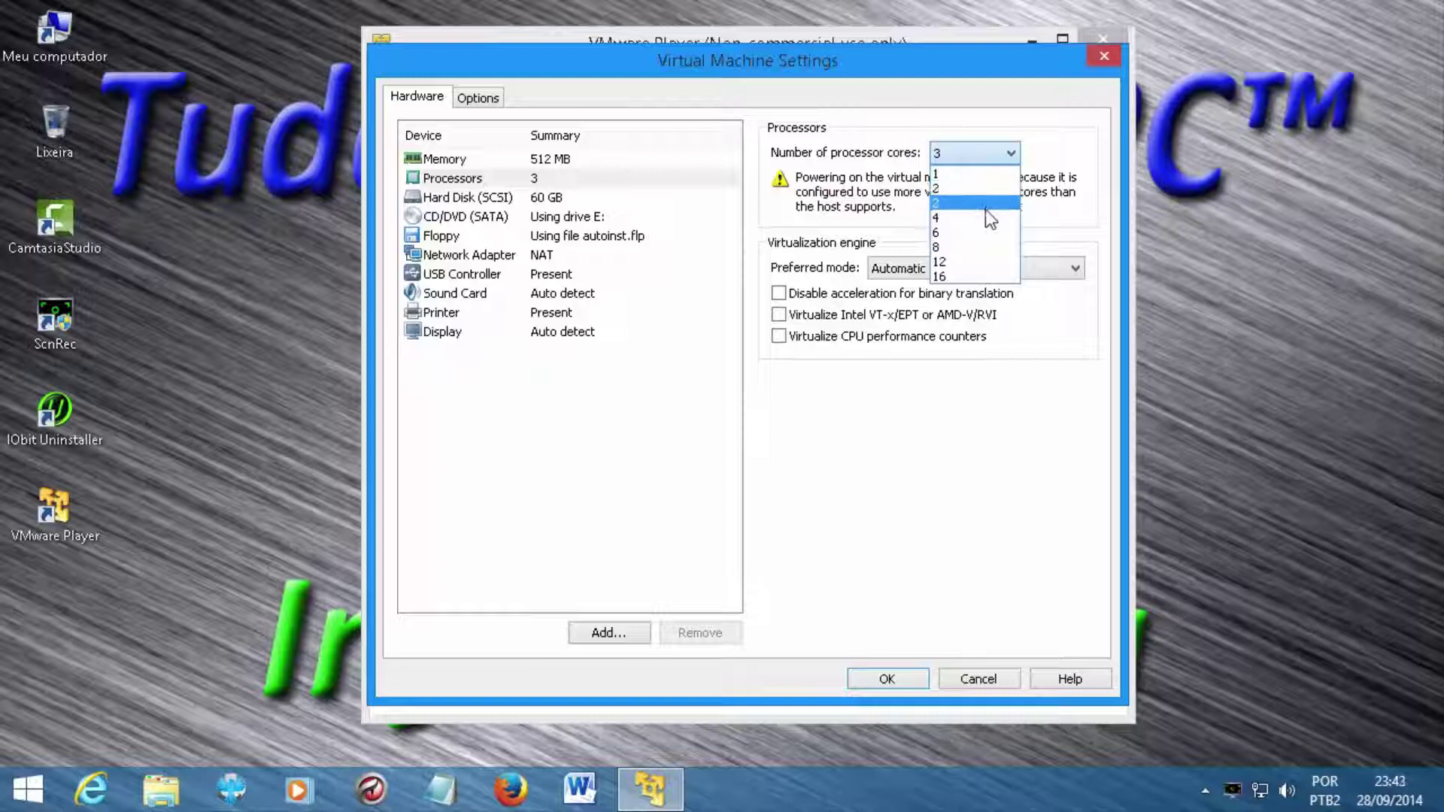
click(976, 173)
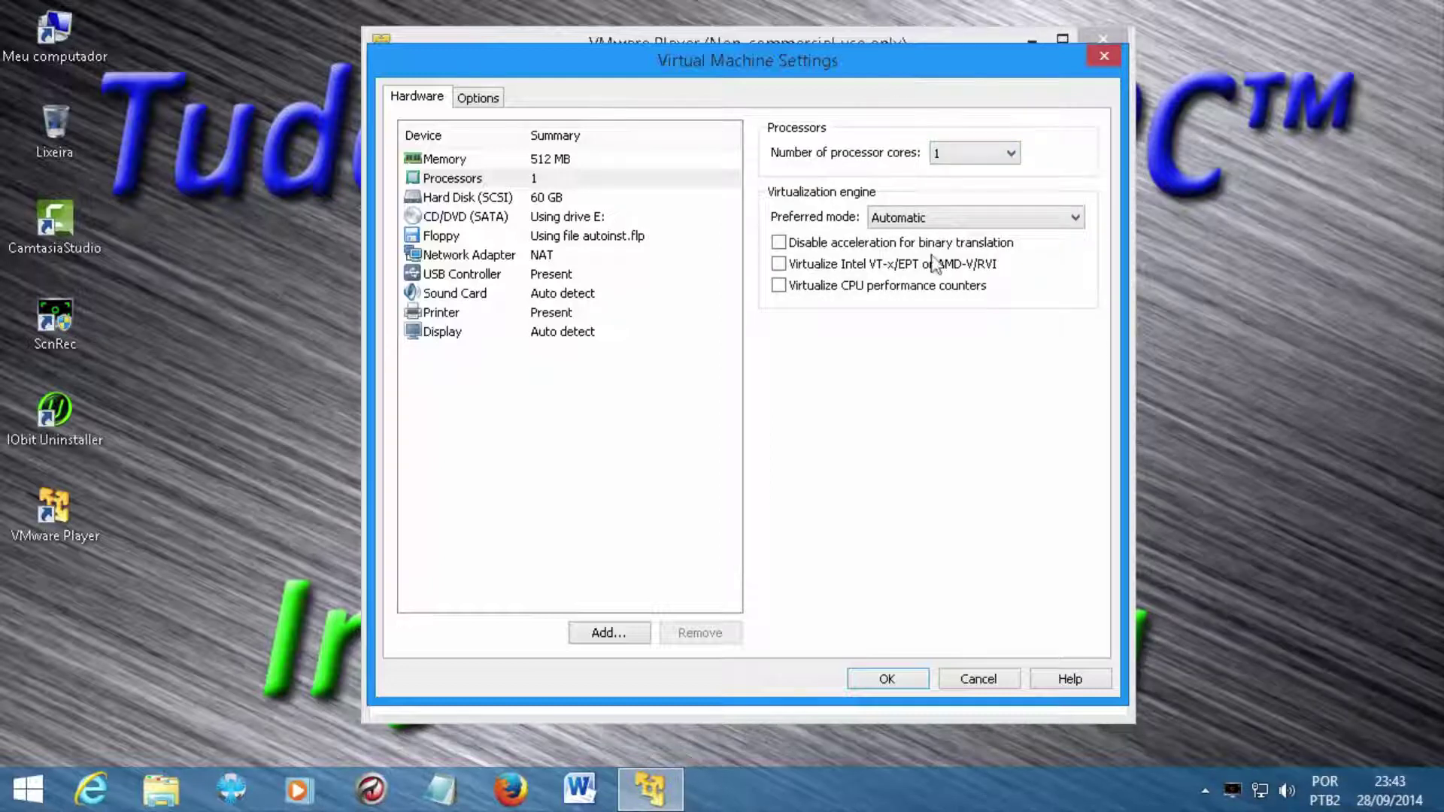
Step: Examine the hard disk's capacity information and the physical drive choices of the CD/DVD device
click(567, 200)
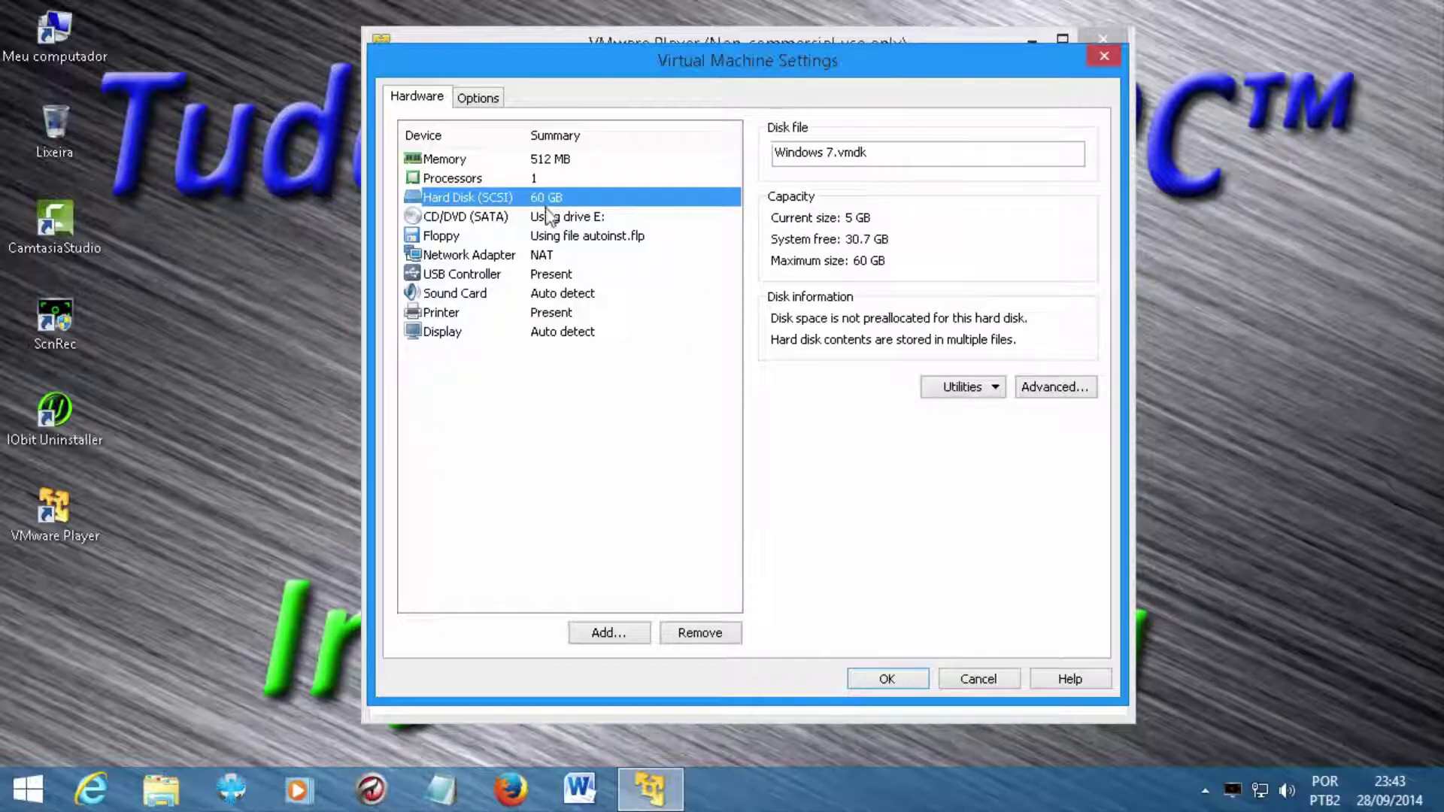
click(583, 218)
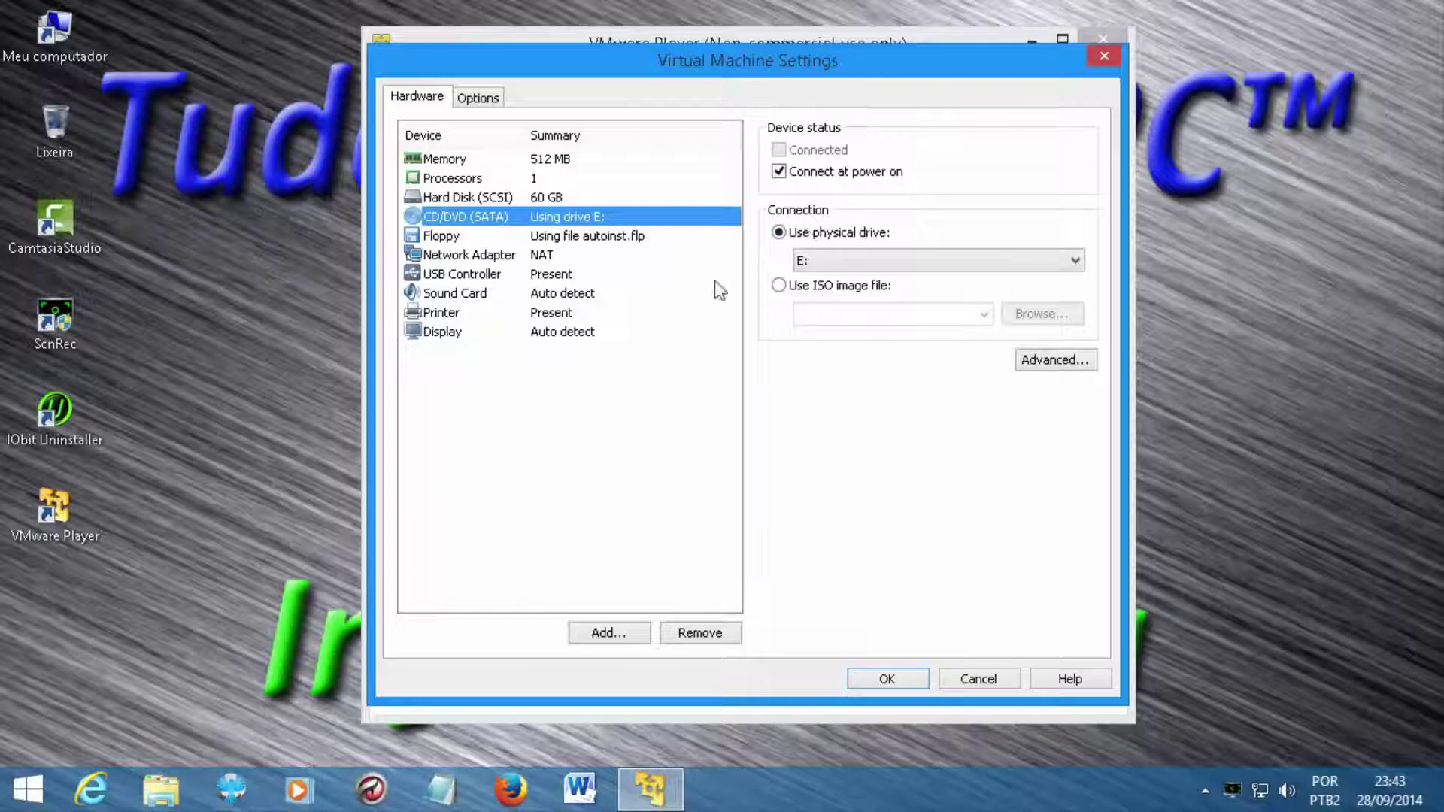
click(869, 260)
click(926, 261)
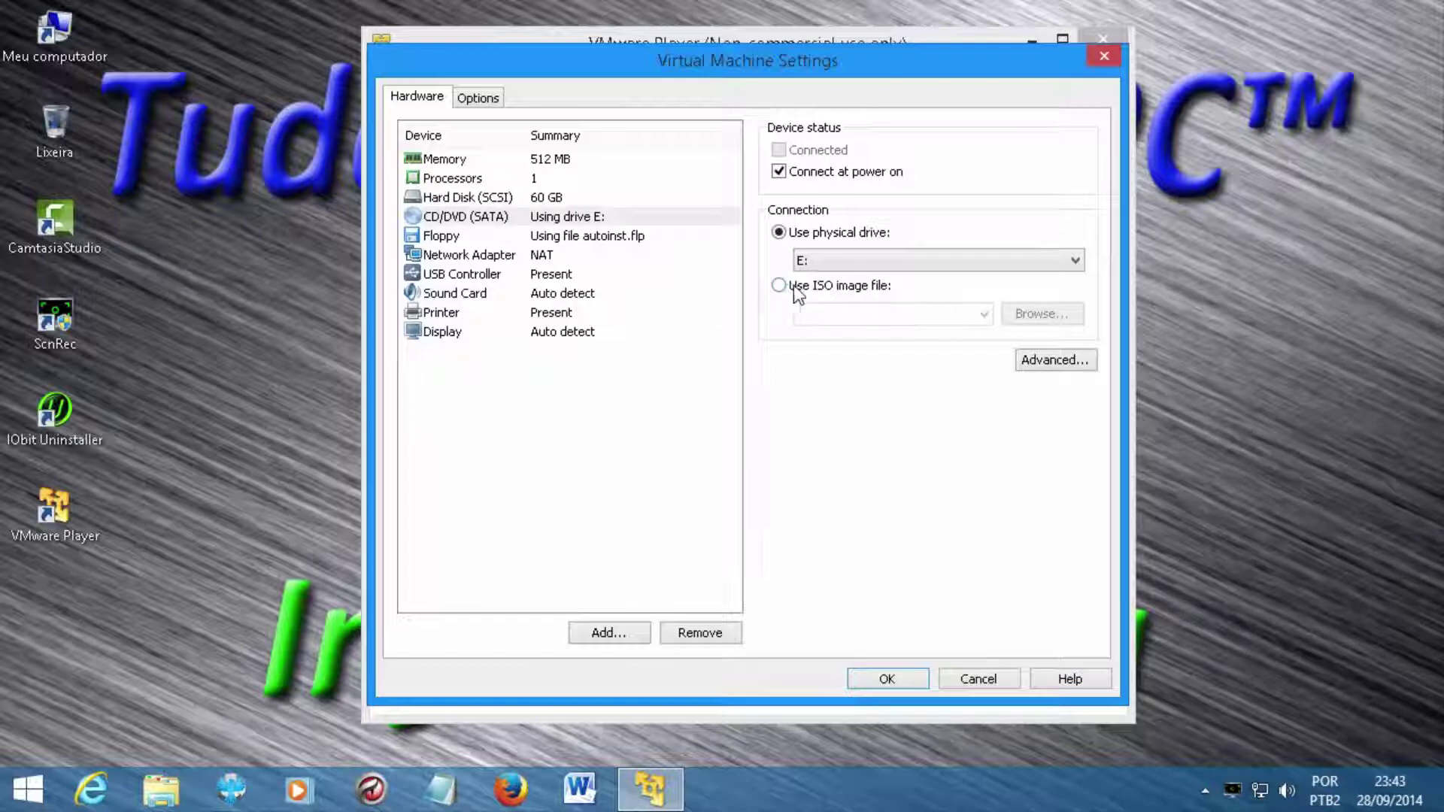
Step: Remove the floppy drive from the virtual machine's hardware
click(621, 239)
click(576, 257)
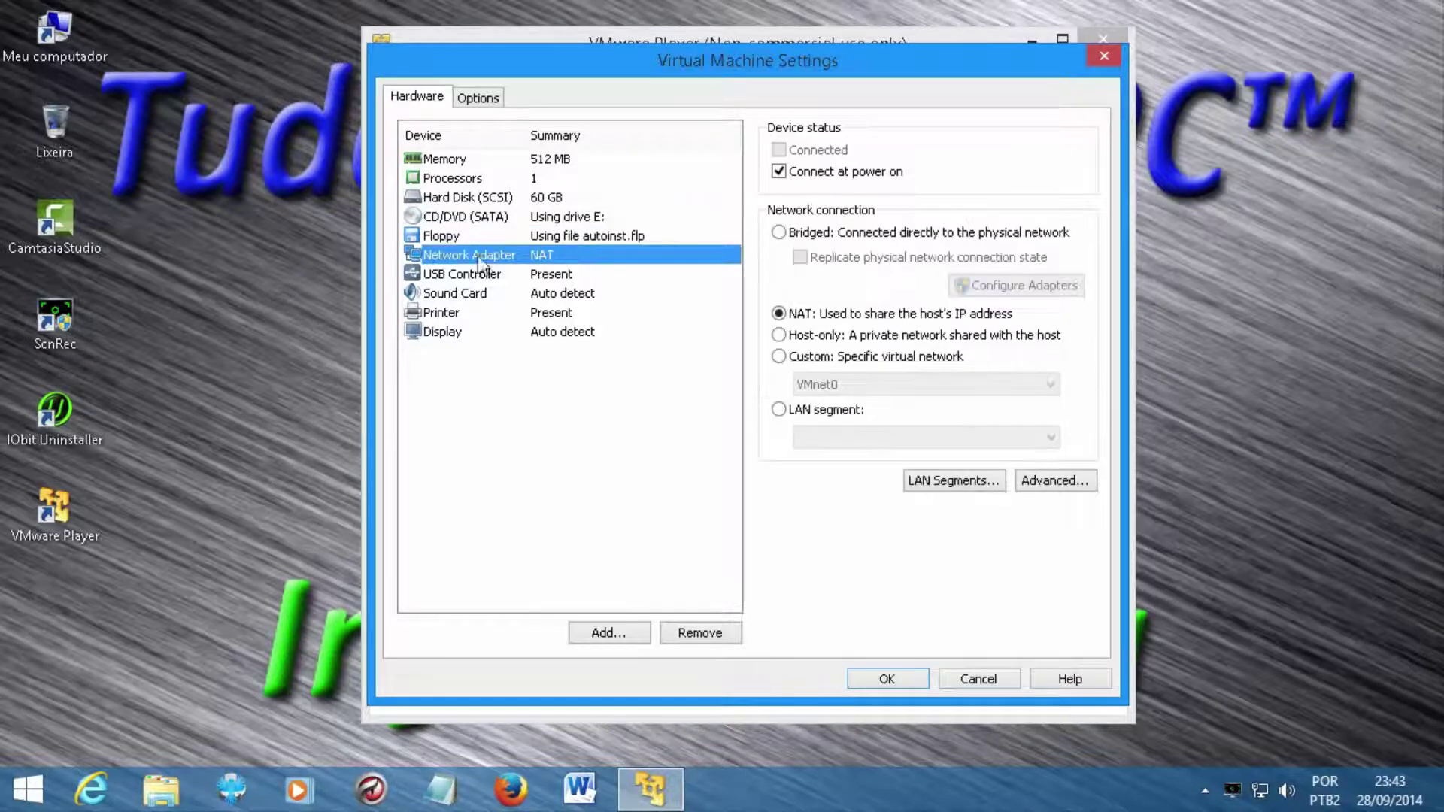
click(586, 242)
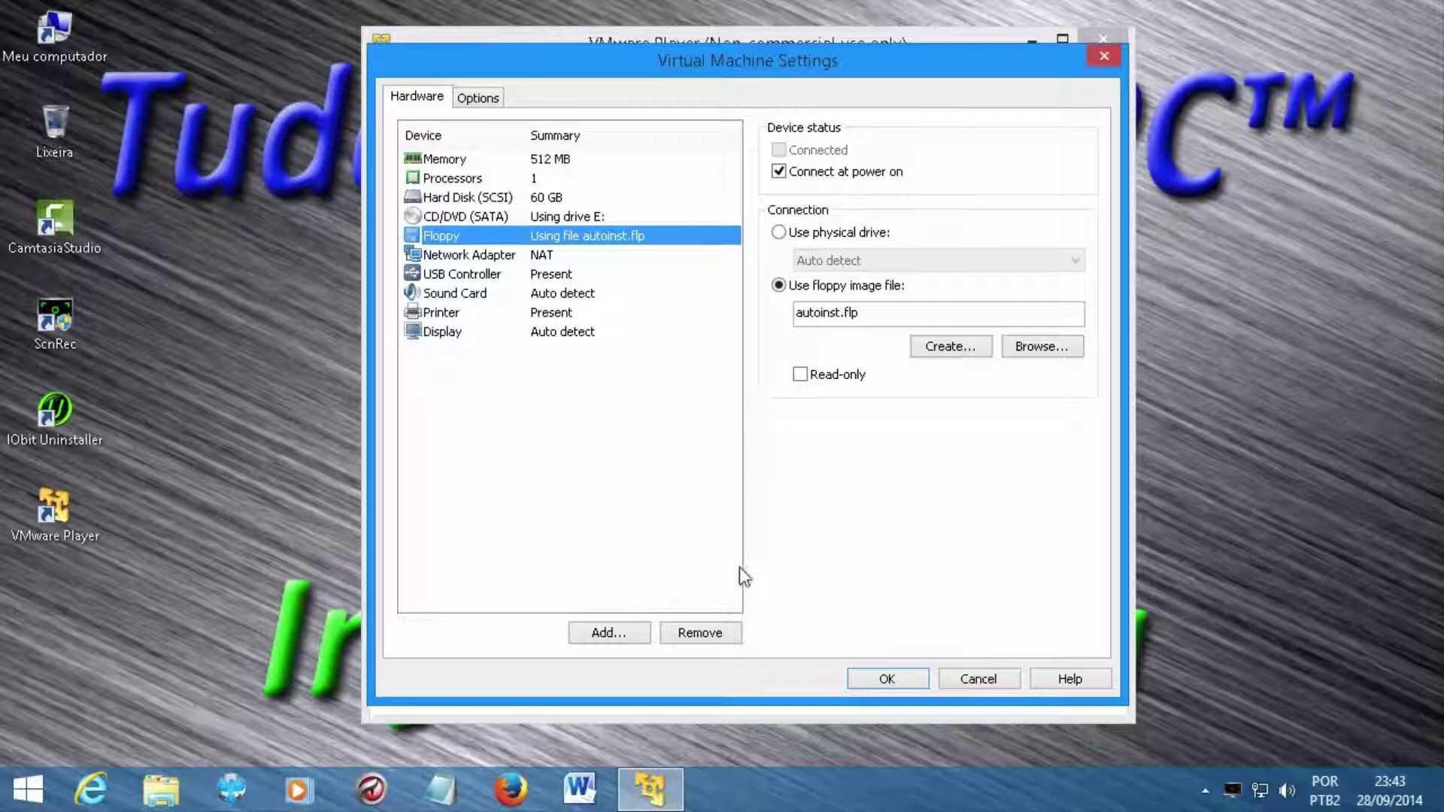
click(692, 633)
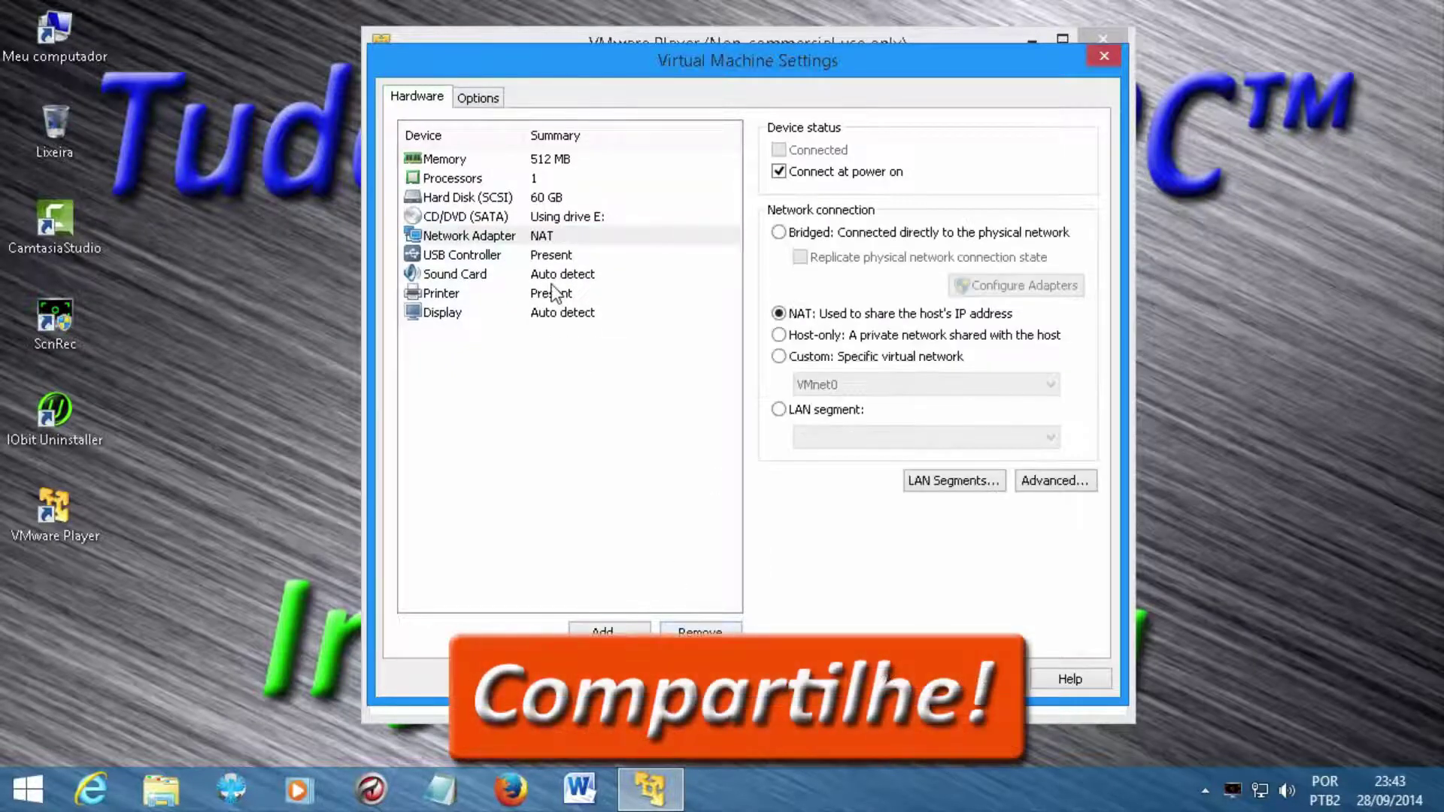
Step: Review the USB controller, sound card and printer devices of the Windows 7 virtual machine
click(554, 257)
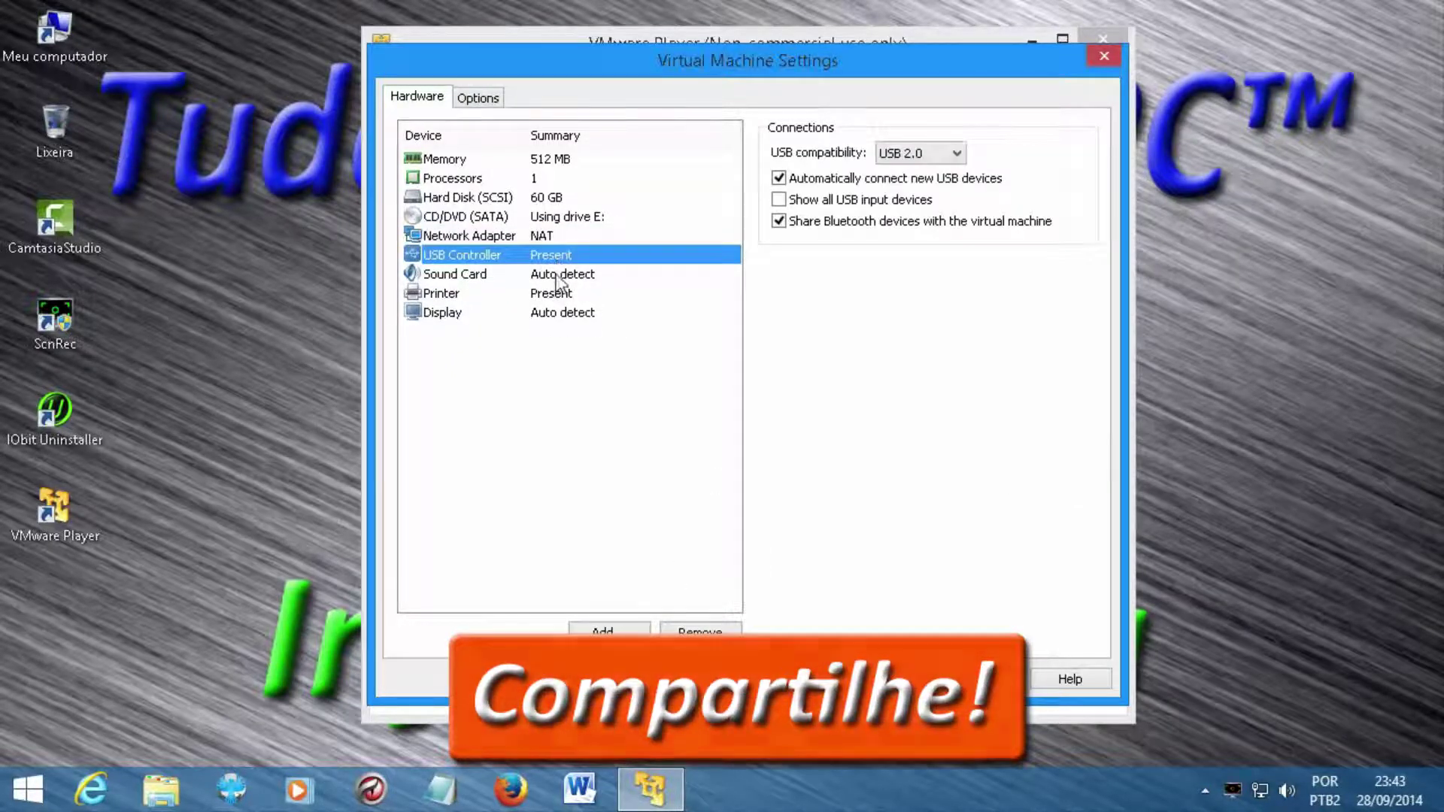
click(560, 274)
click(589, 295)
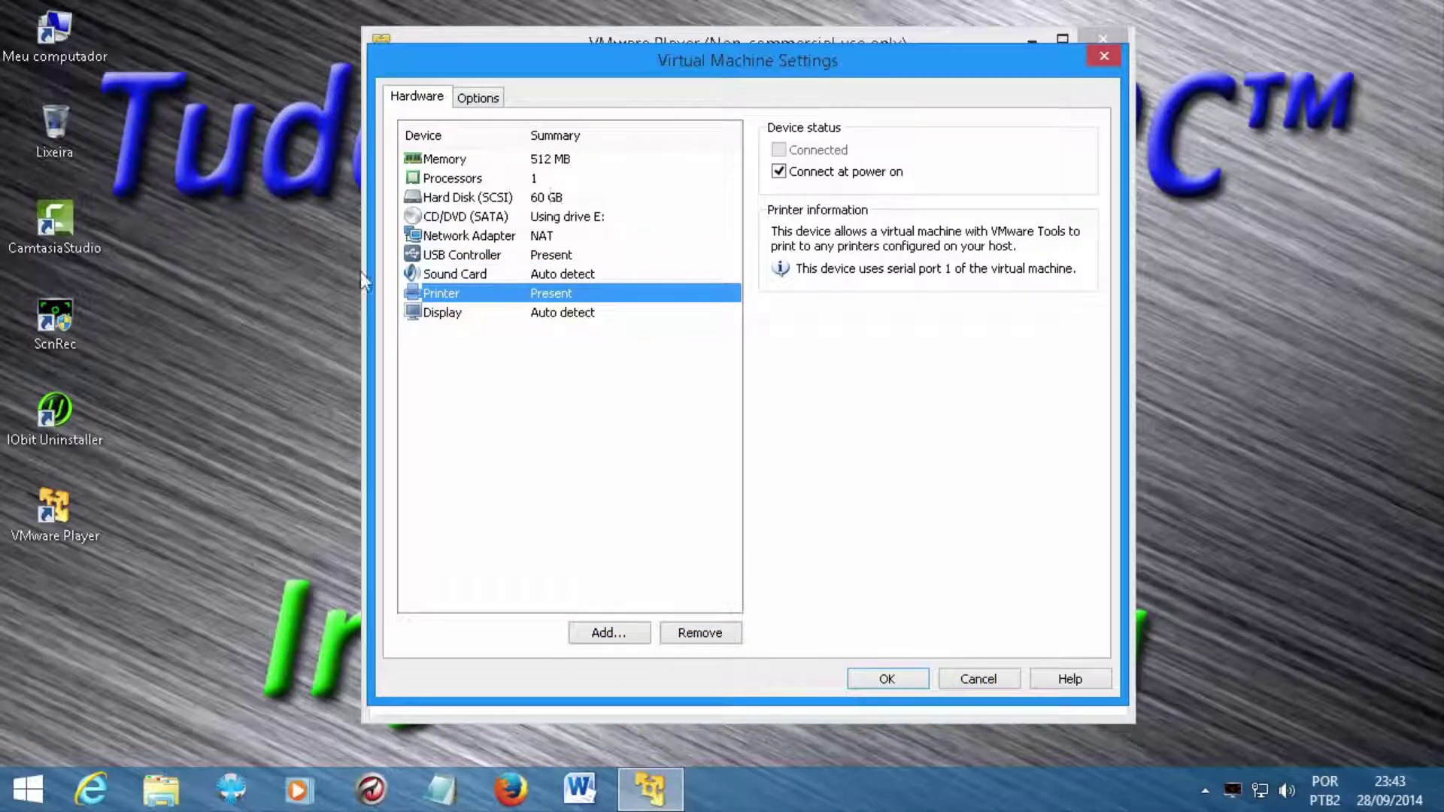
Step: Review the virtual machine's general, power, shared folders, VMware Tools, Unity and autologin options, and save the settings
click(496, 105)
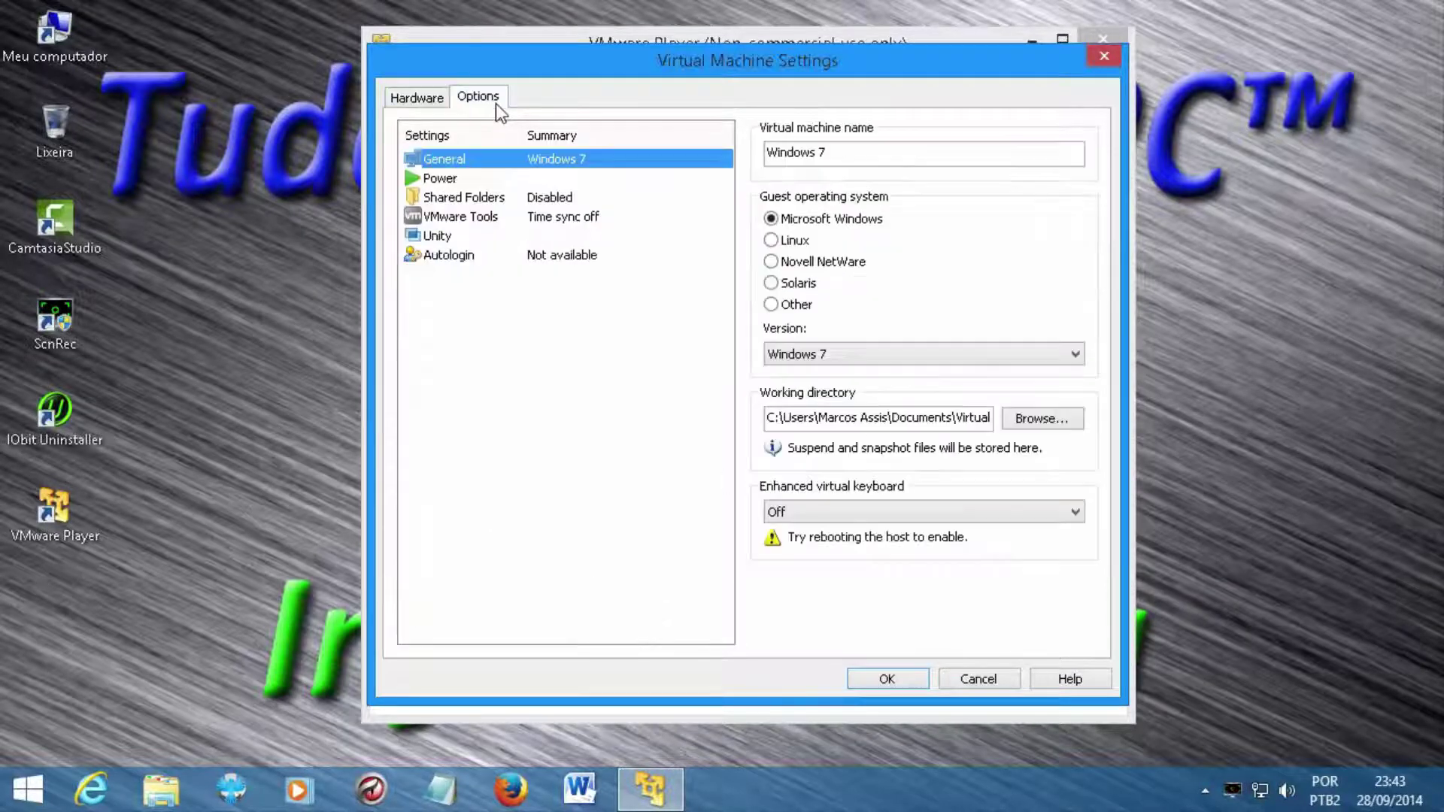
click(850, 151)
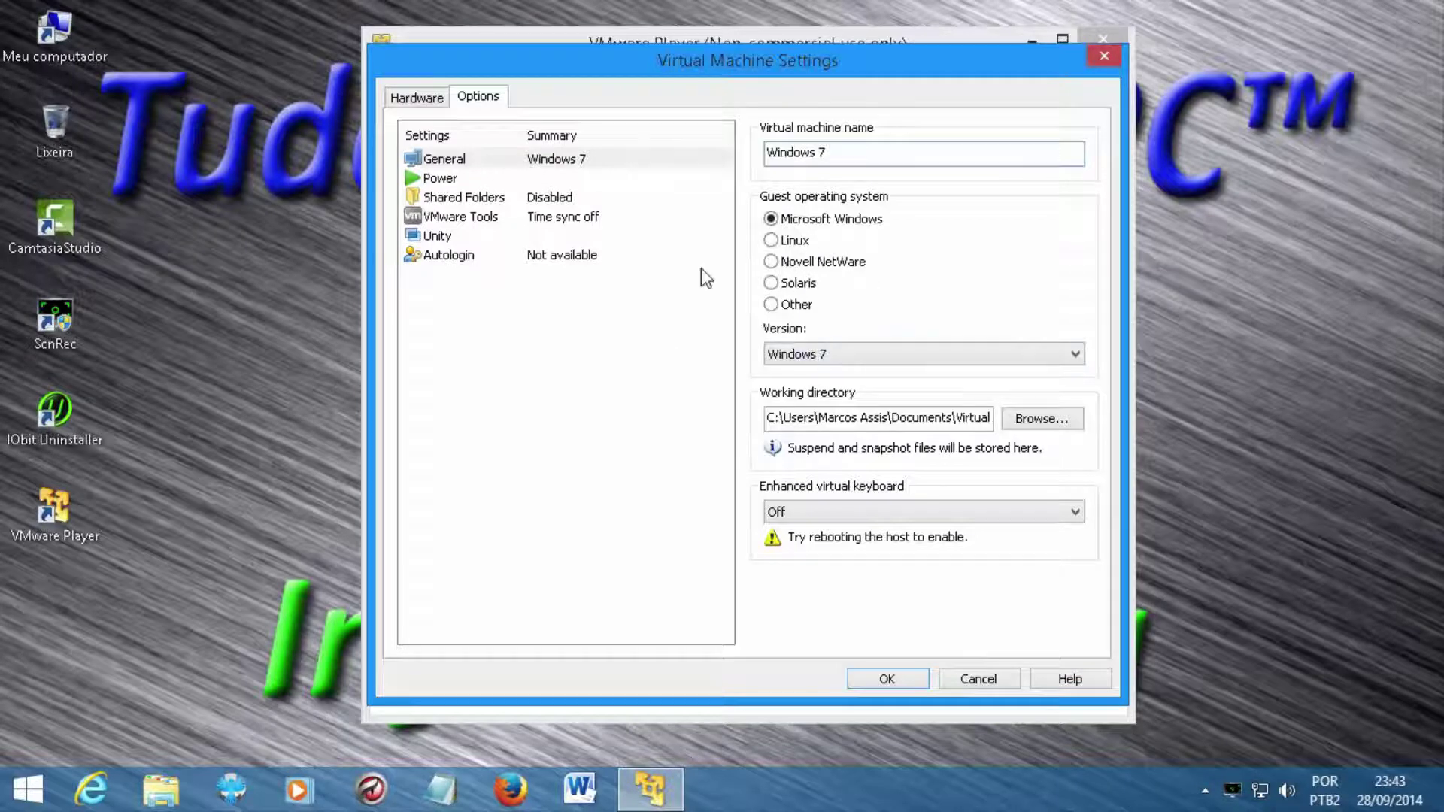
click(577, 183)
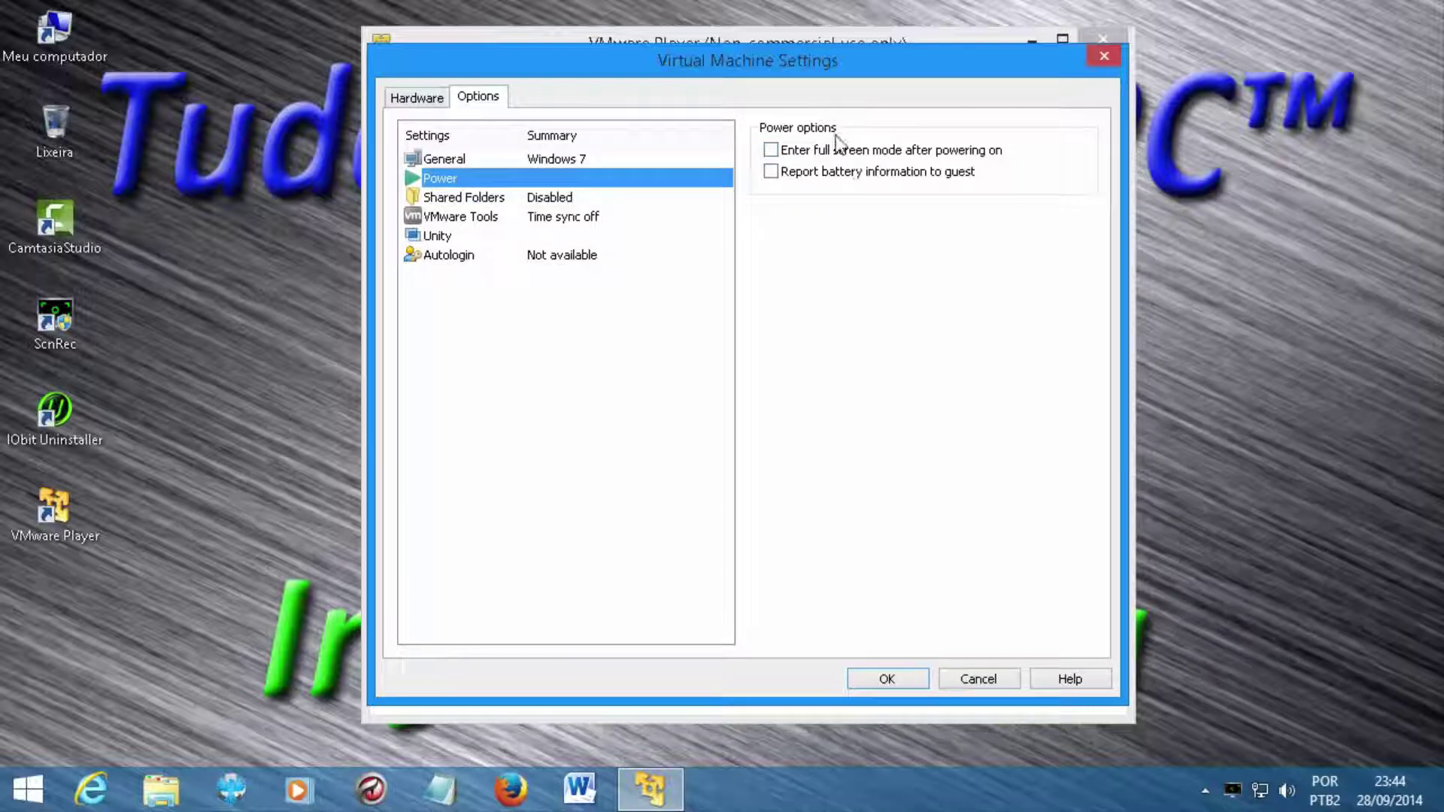
click(491, 199)
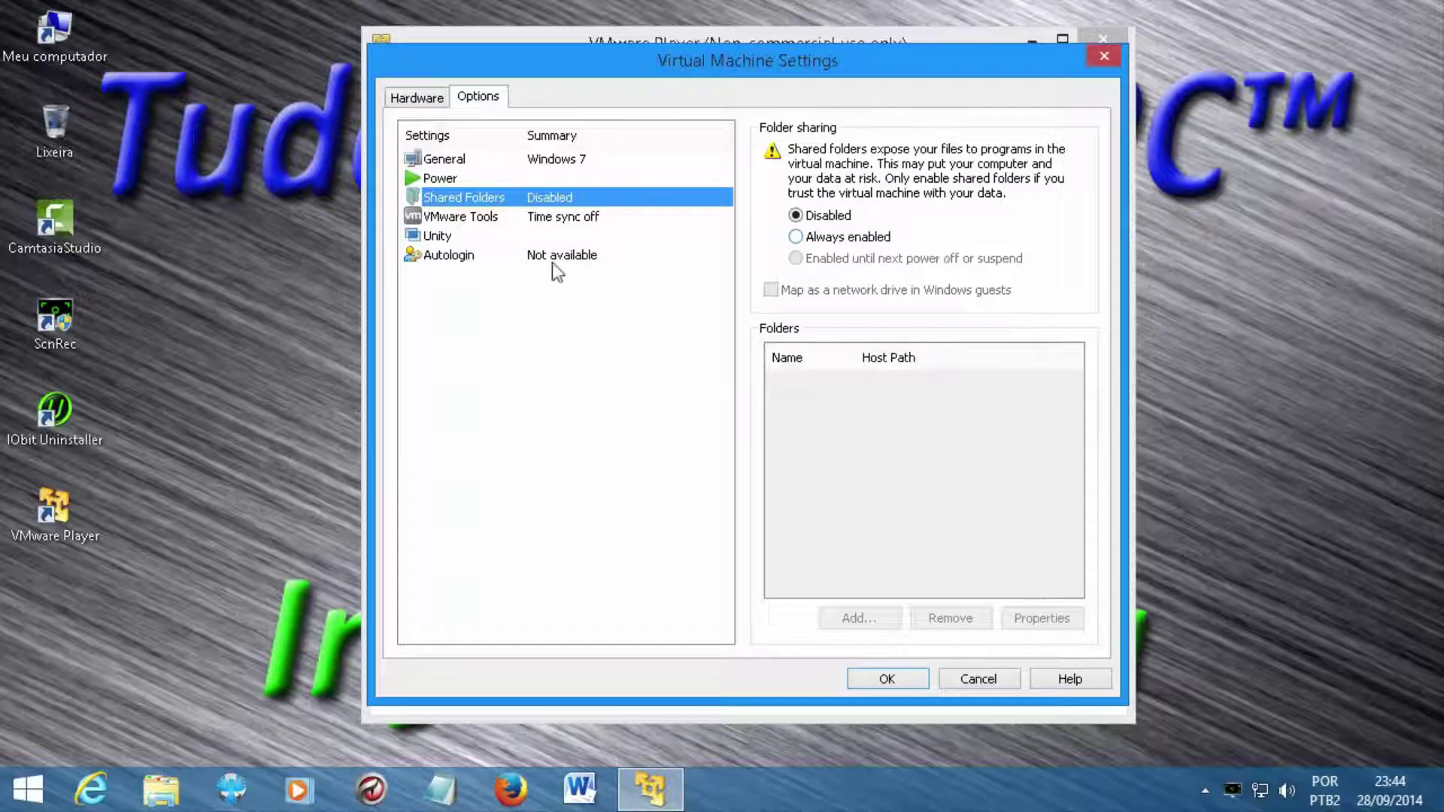
click(553, 218)
click(534, 238)
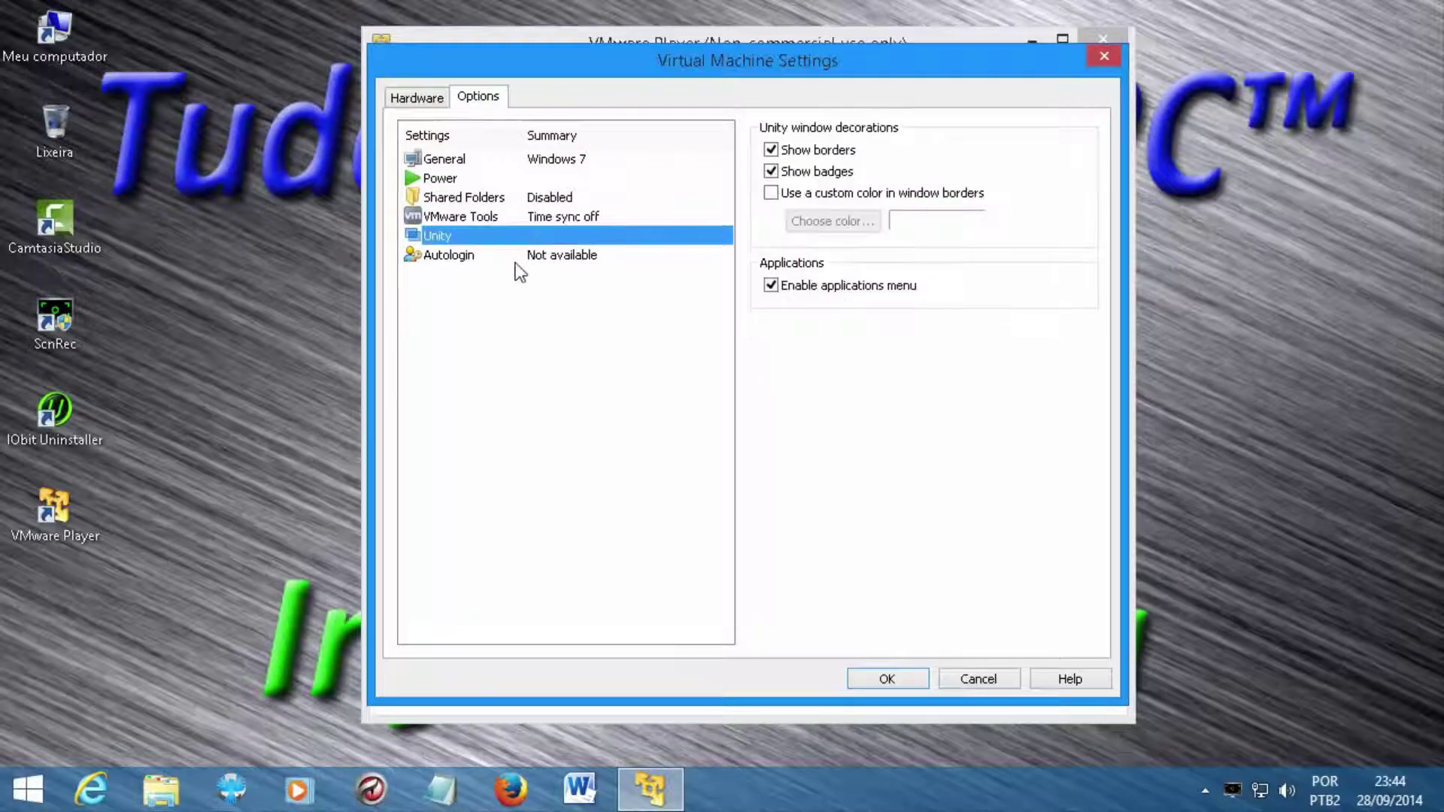
click(517, 257)
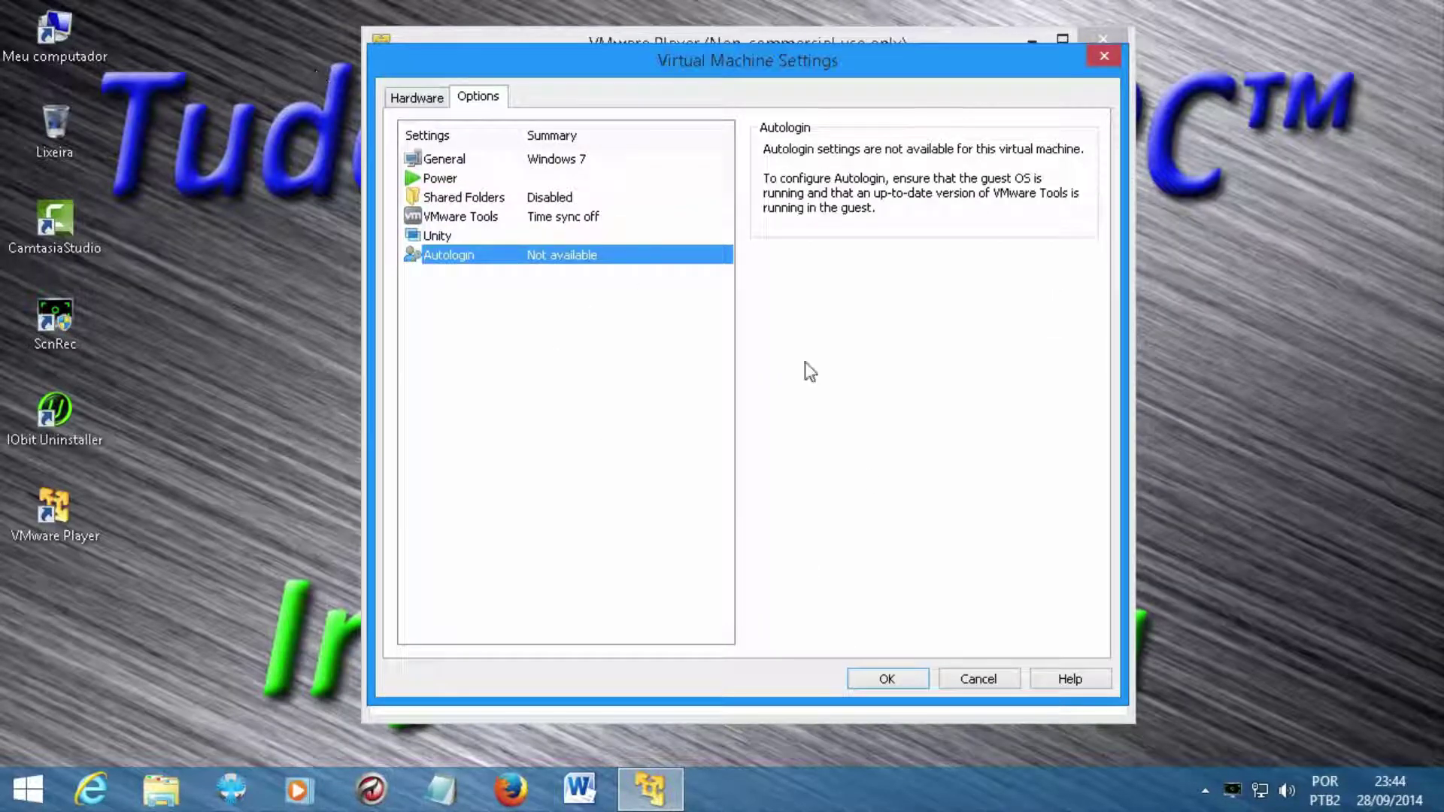
click(876, 677)
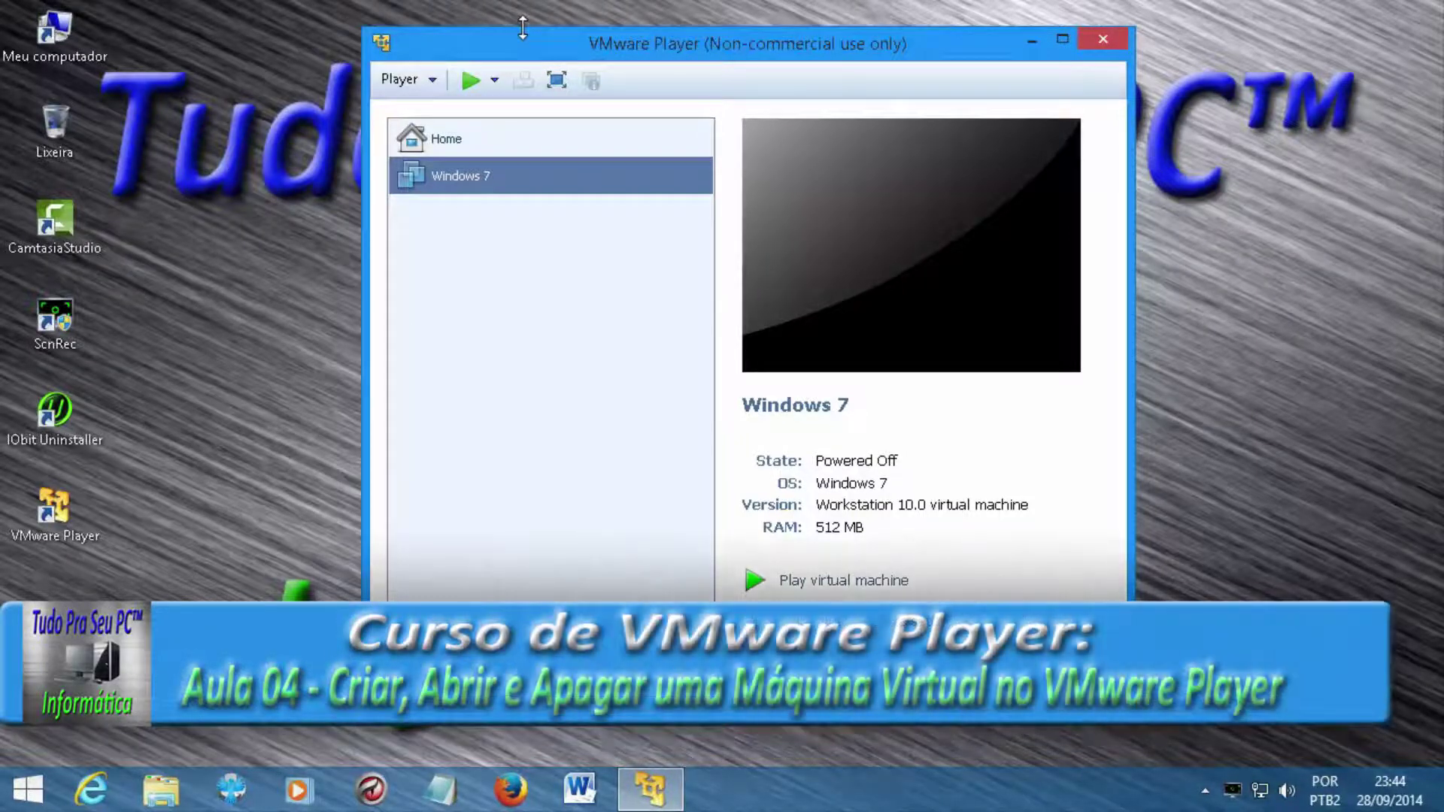
Step: Start a new virtual machine that installs from the ISO image Android 4.4 KitKat r1 (x86) in the # Programas # folder on drive F:
click(471, 137)
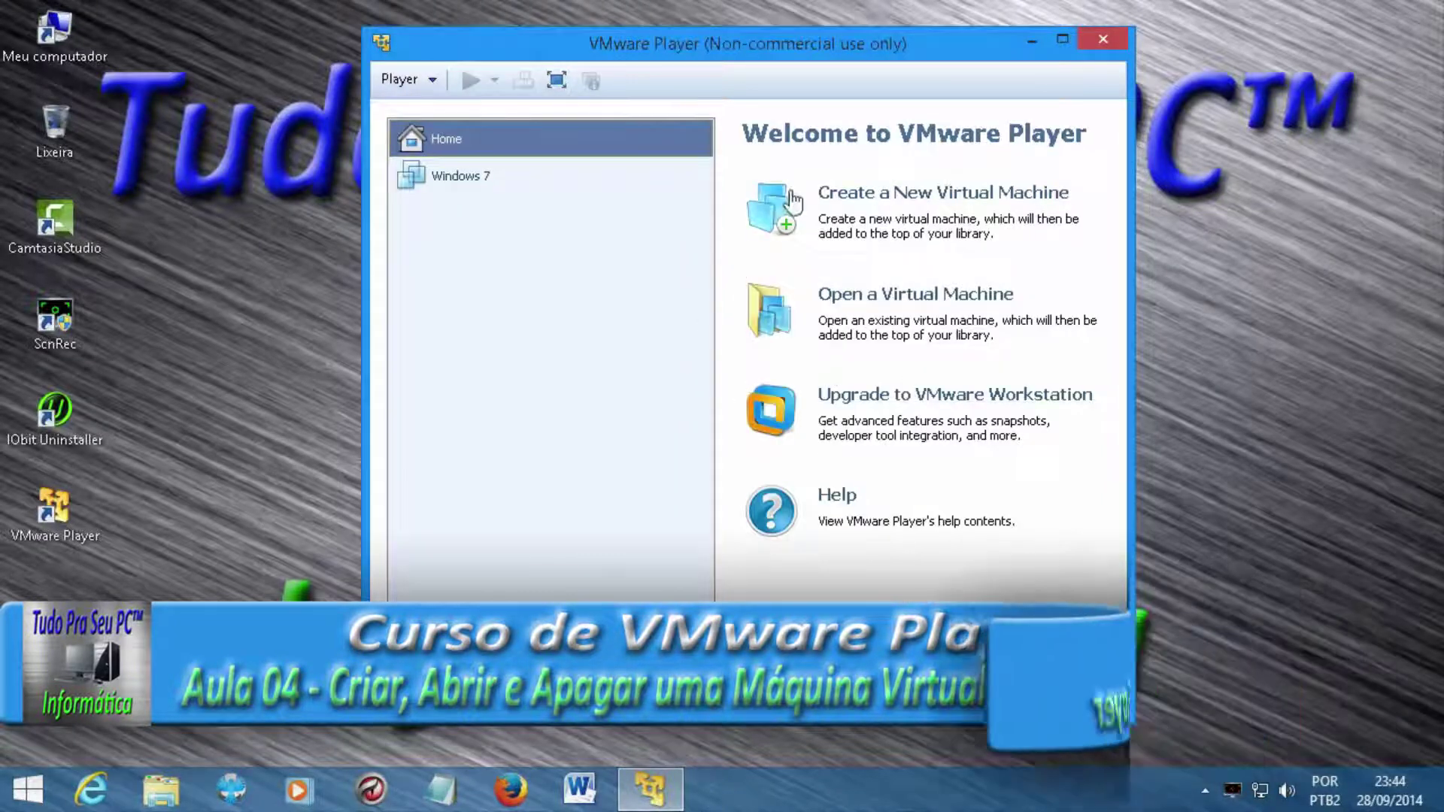
click(973, 194)
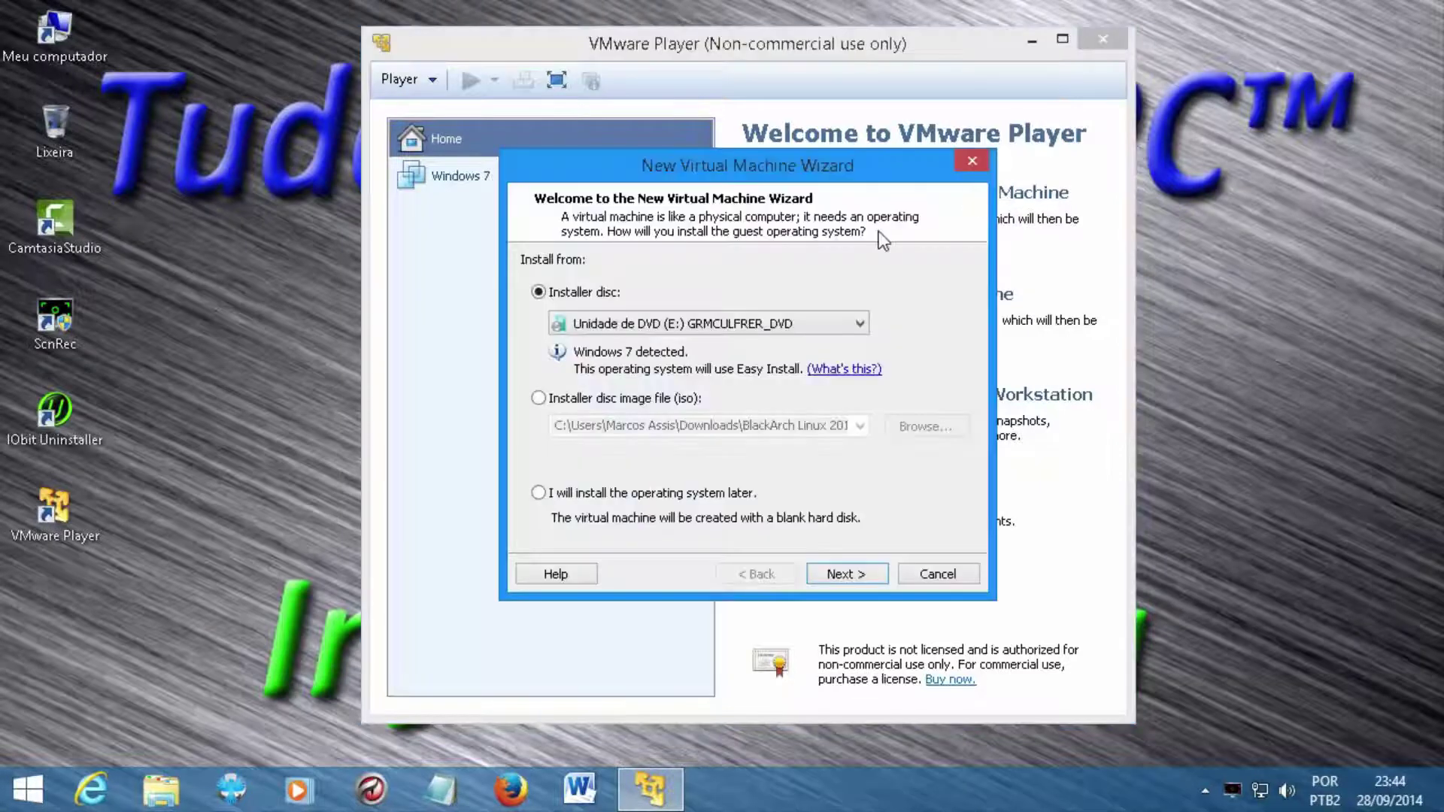
click(621, 399)
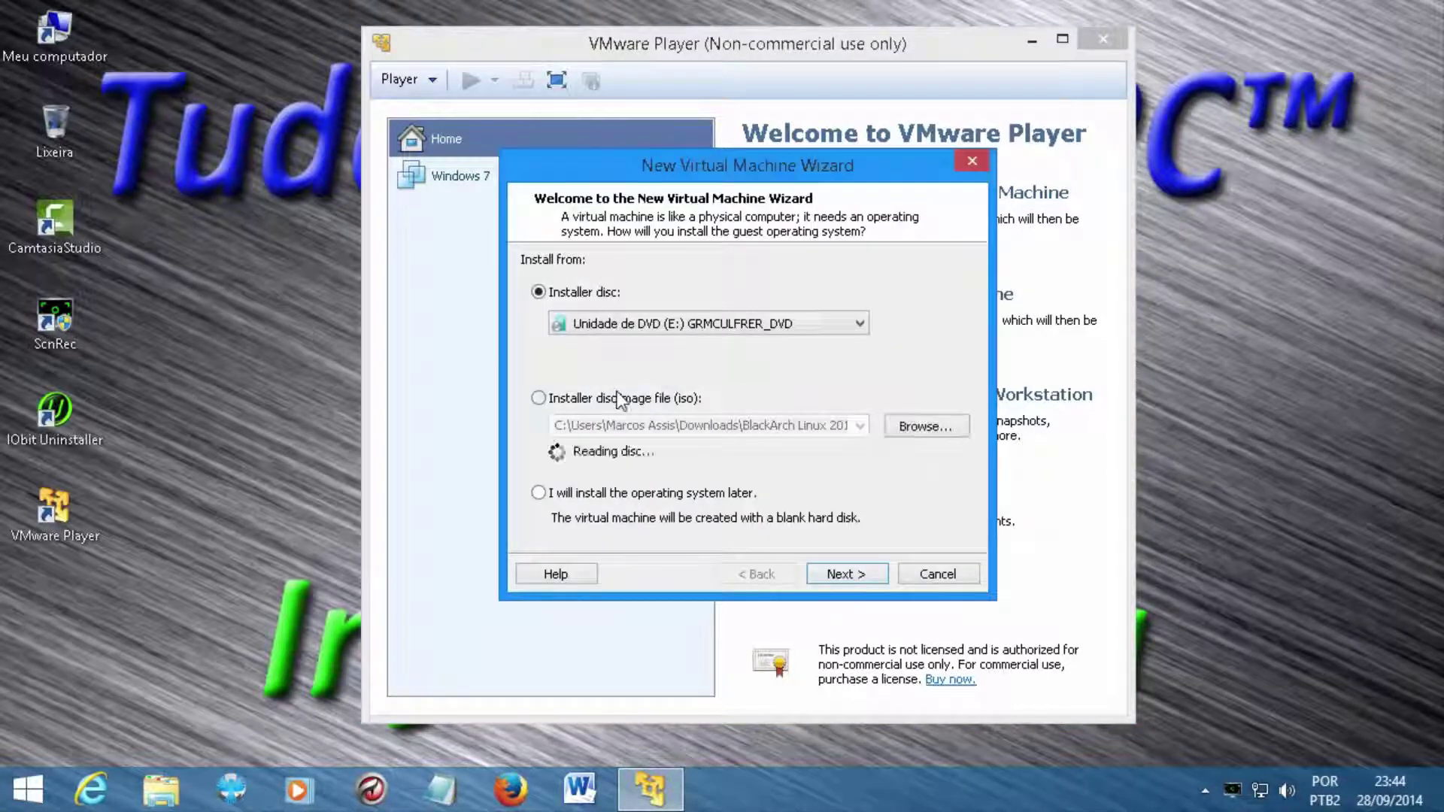
click(934, 427)
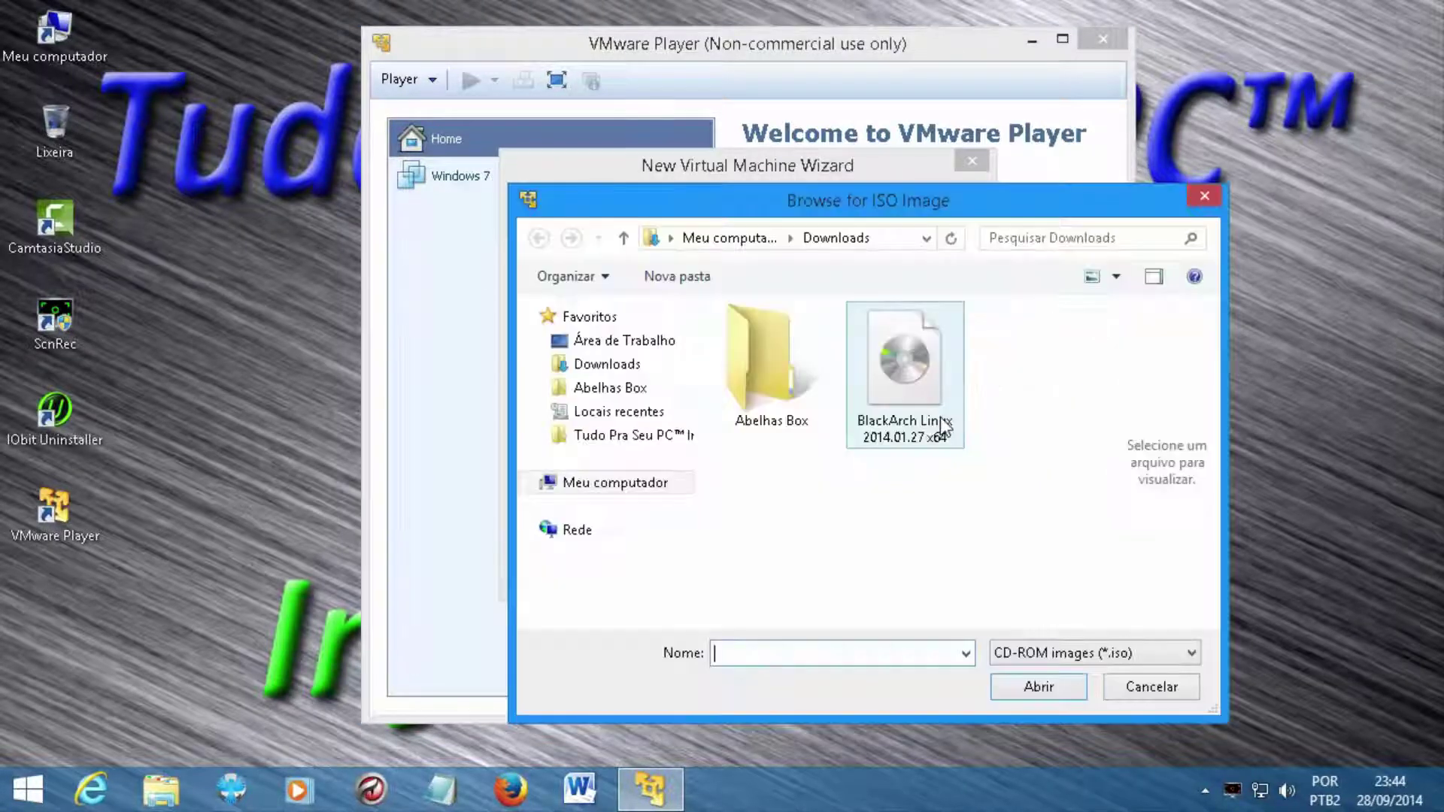
click(602, 568)
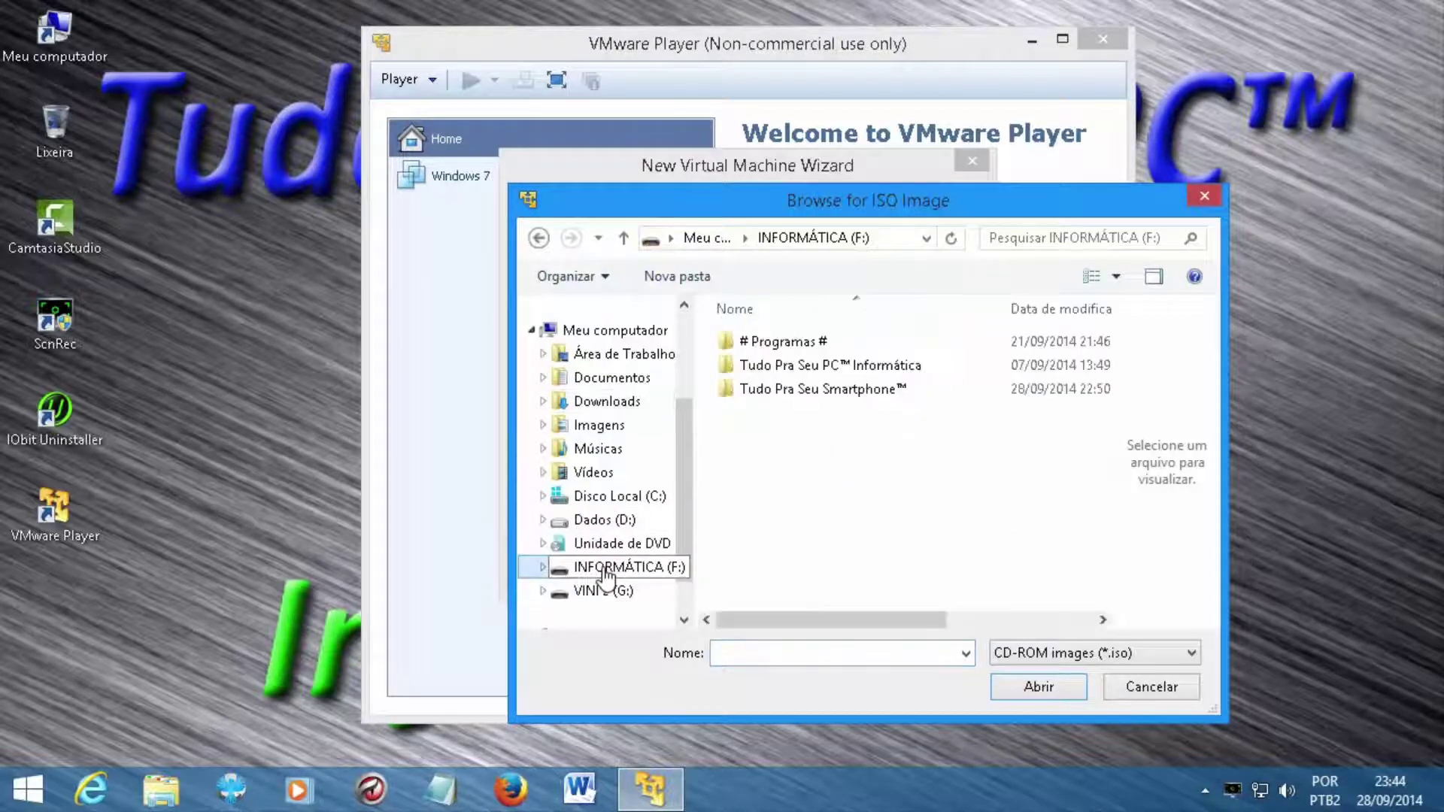
double_click(799, 342)
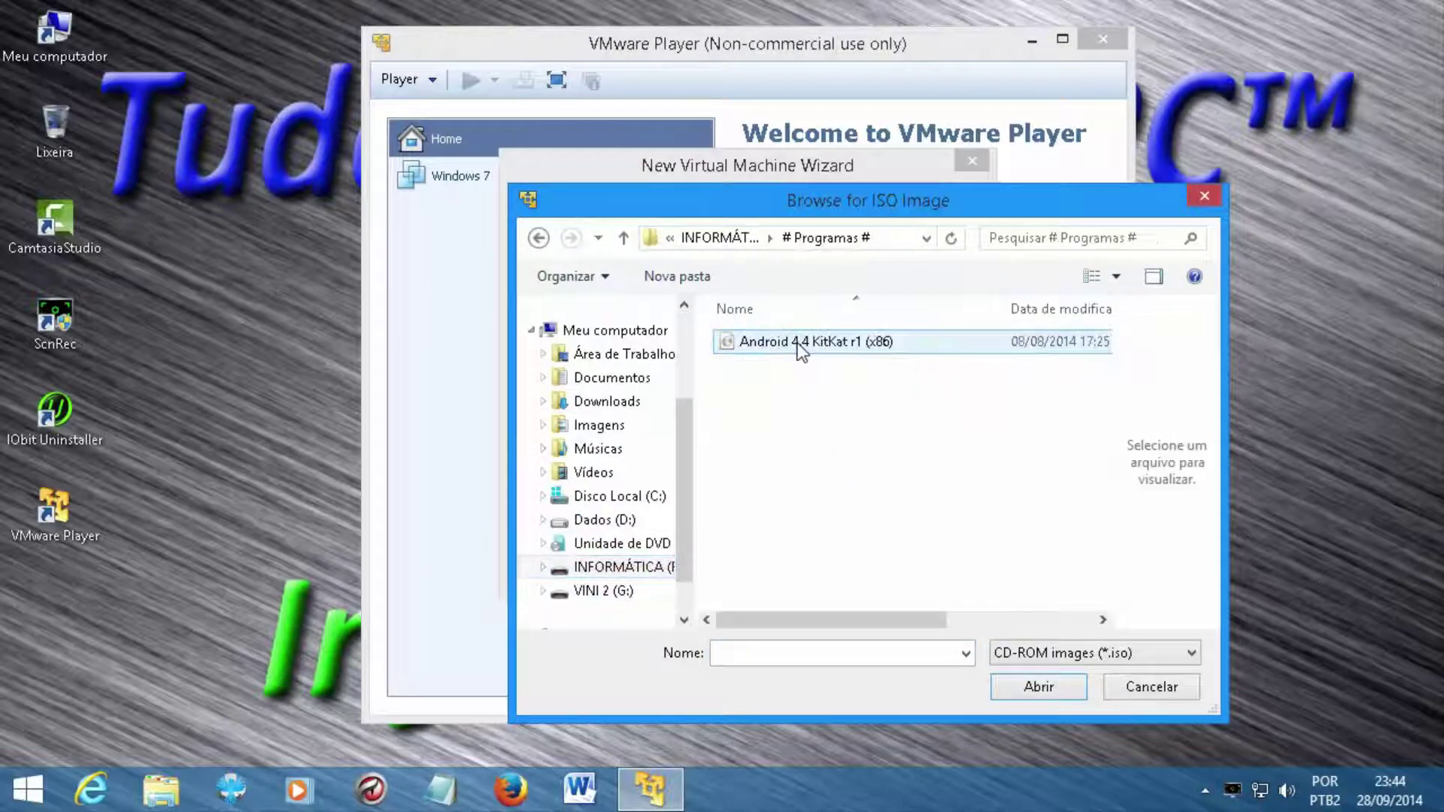
click(805, 339)
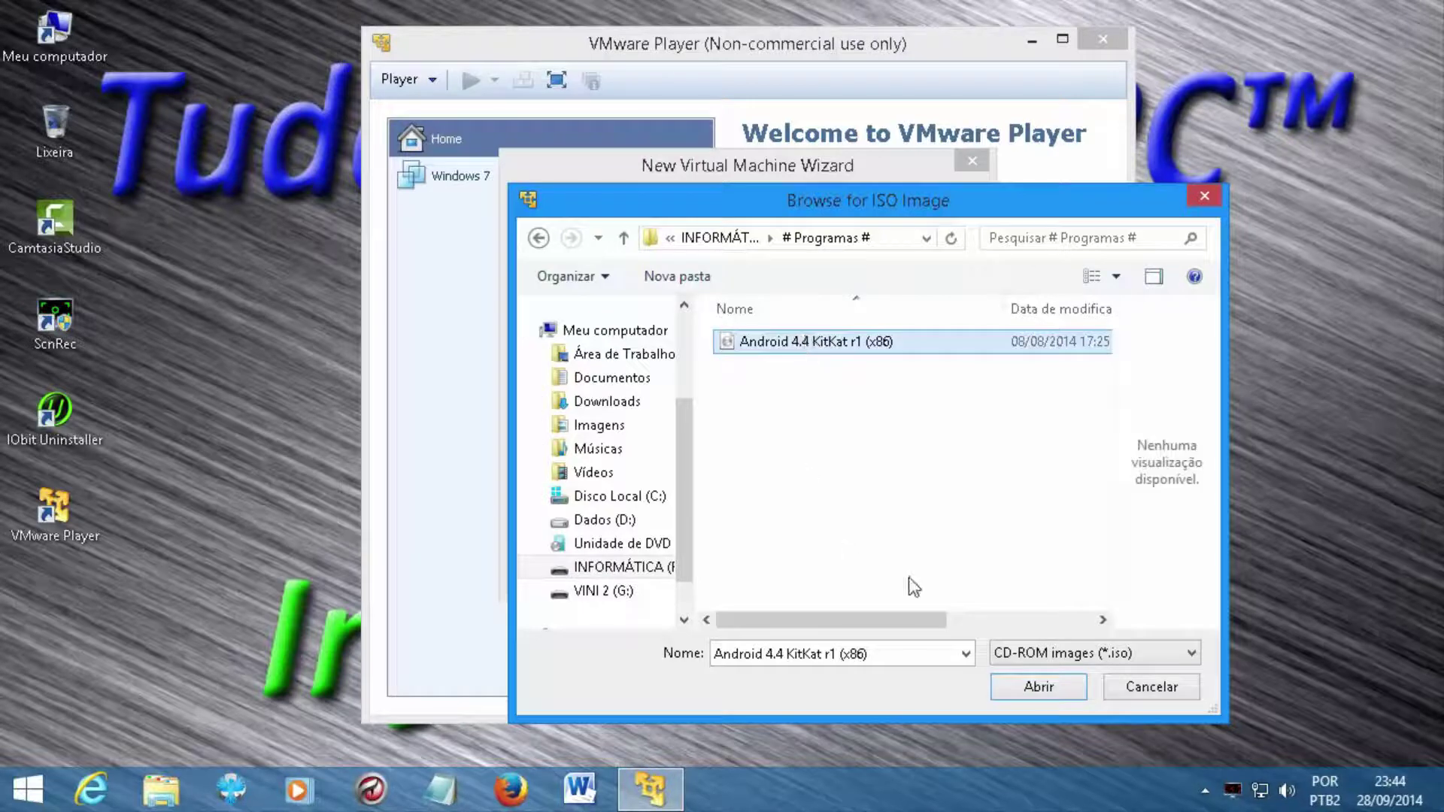
click(1020, 690)
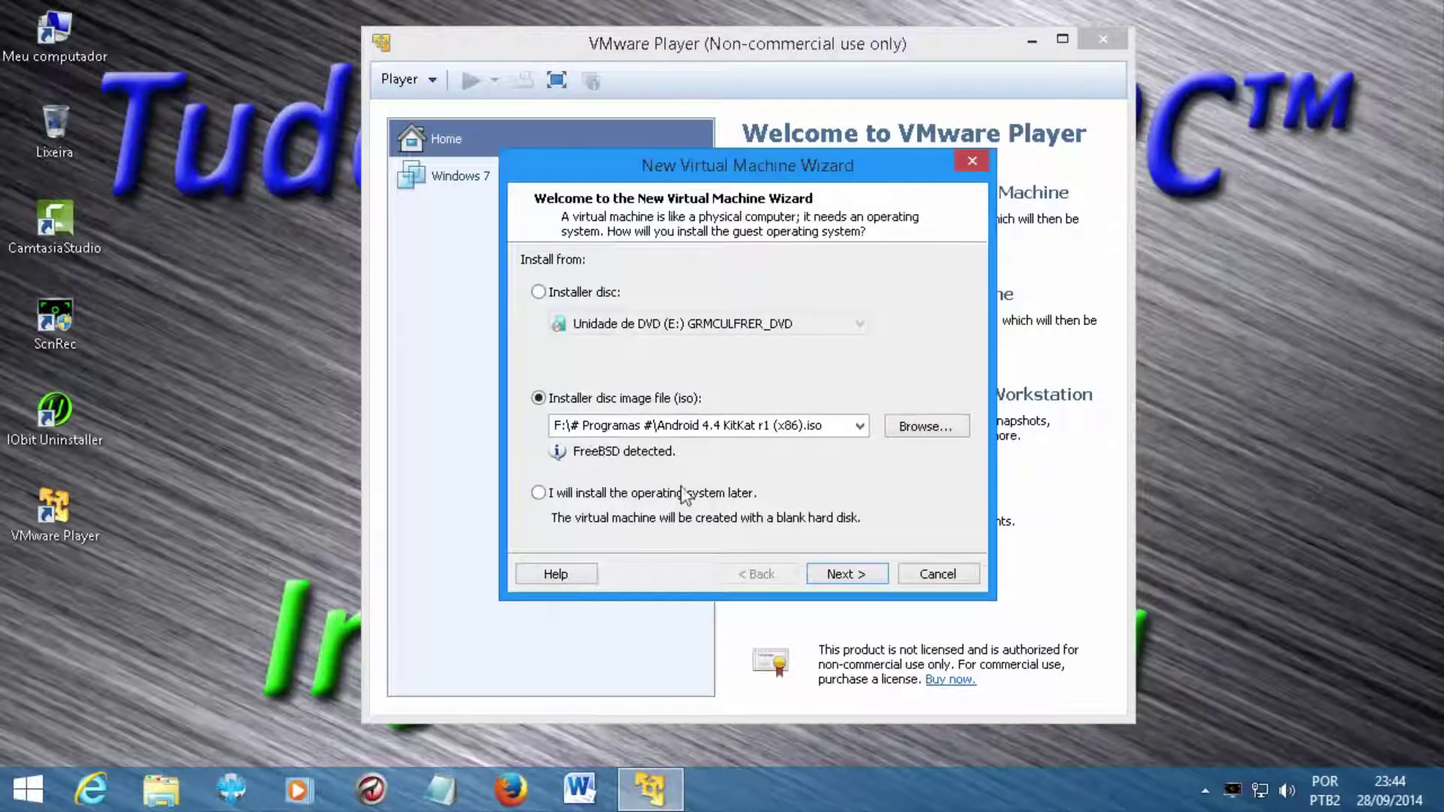
click(844, 570)
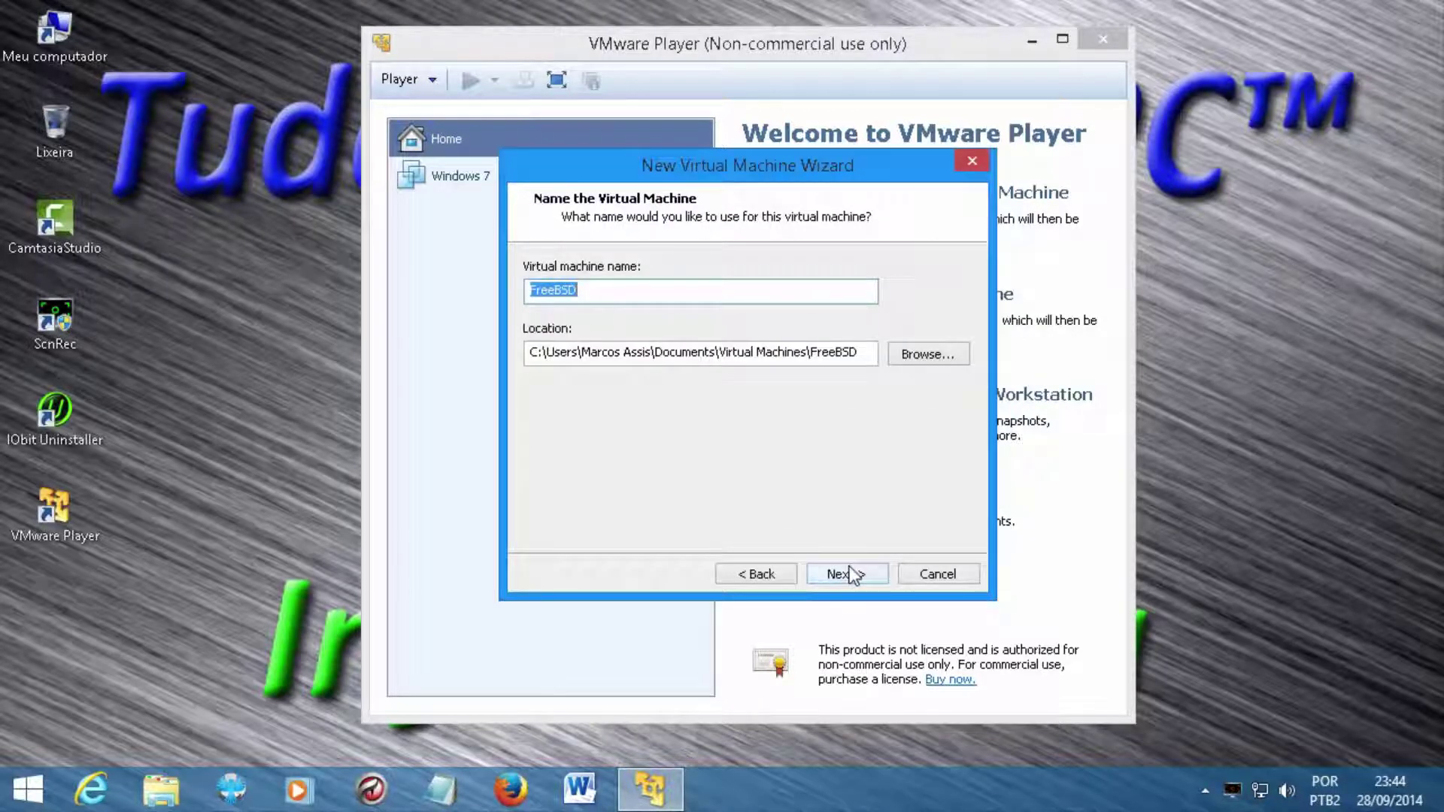
Step: Name the new virtual machine Android and set its maximum disk size to 9 GB
text(Android)
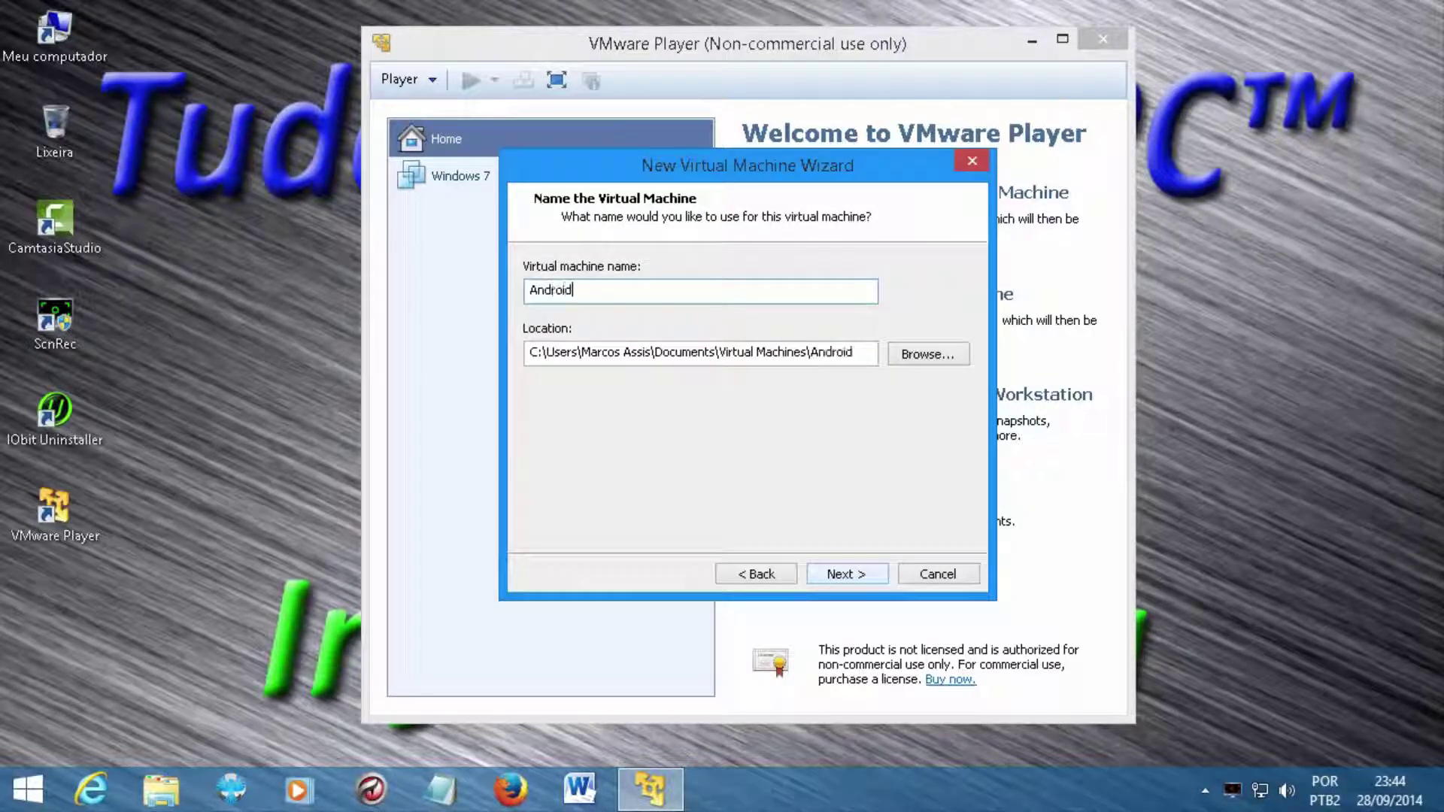
click(839, 575)
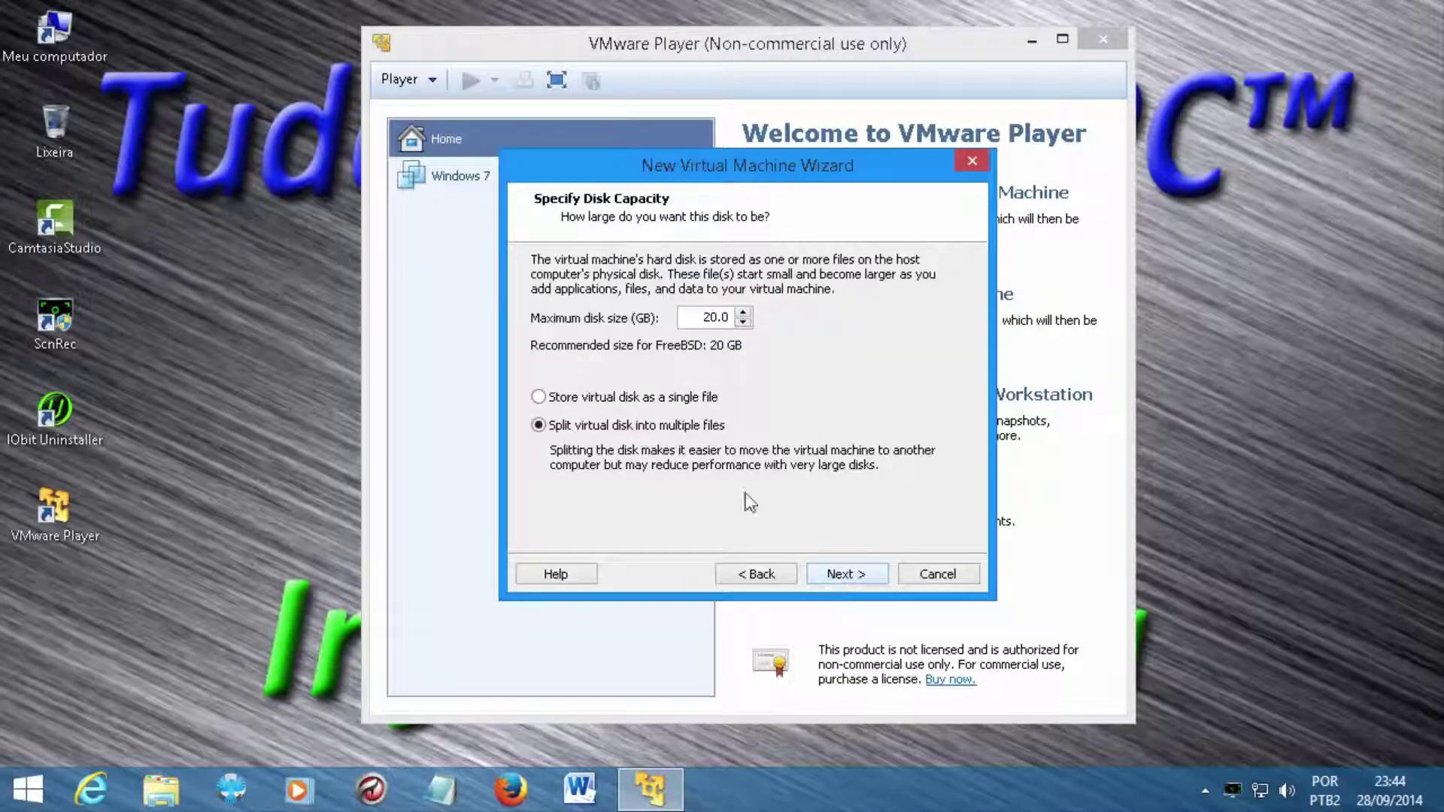
drag(690, 318, 750, 317)
text(9)
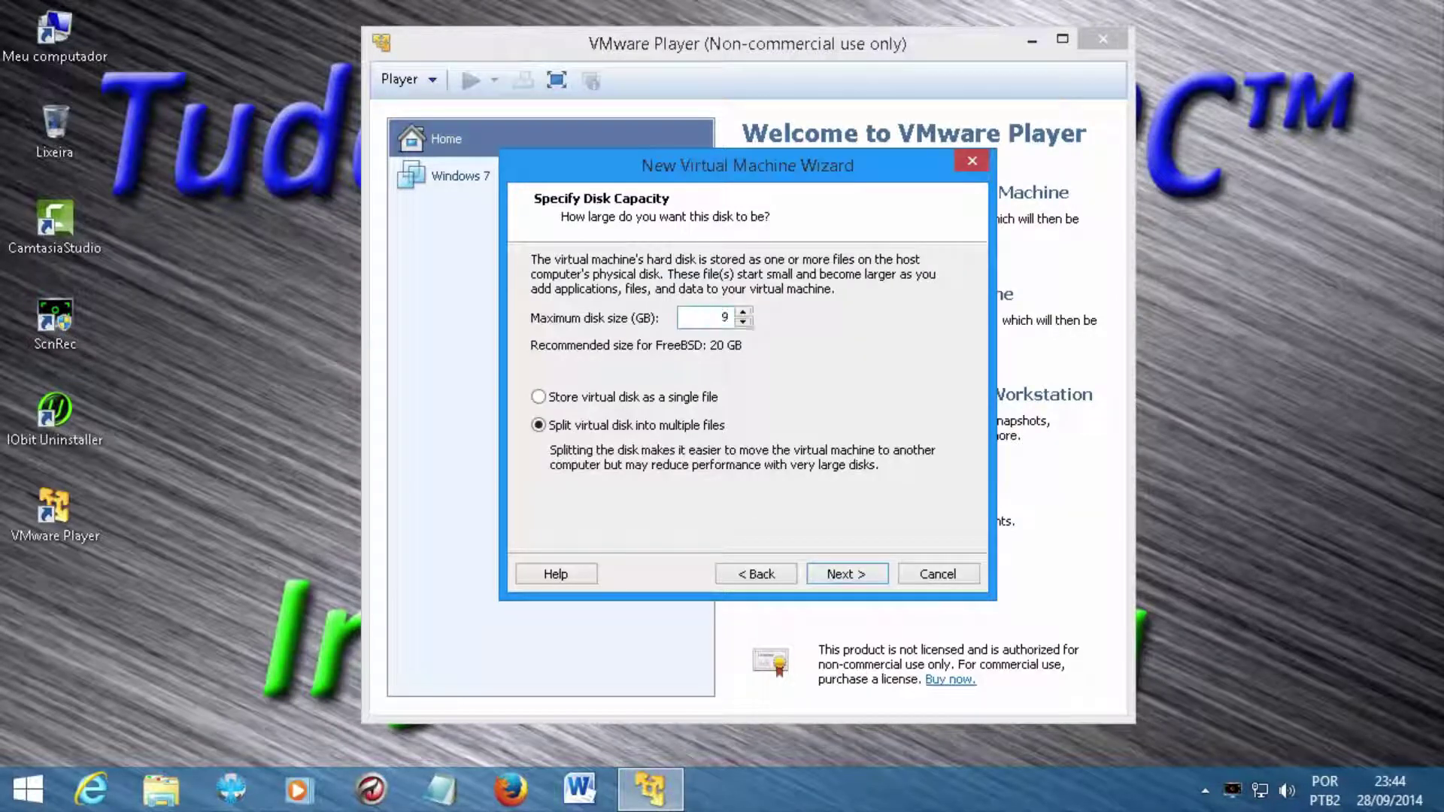
click(843, 575)
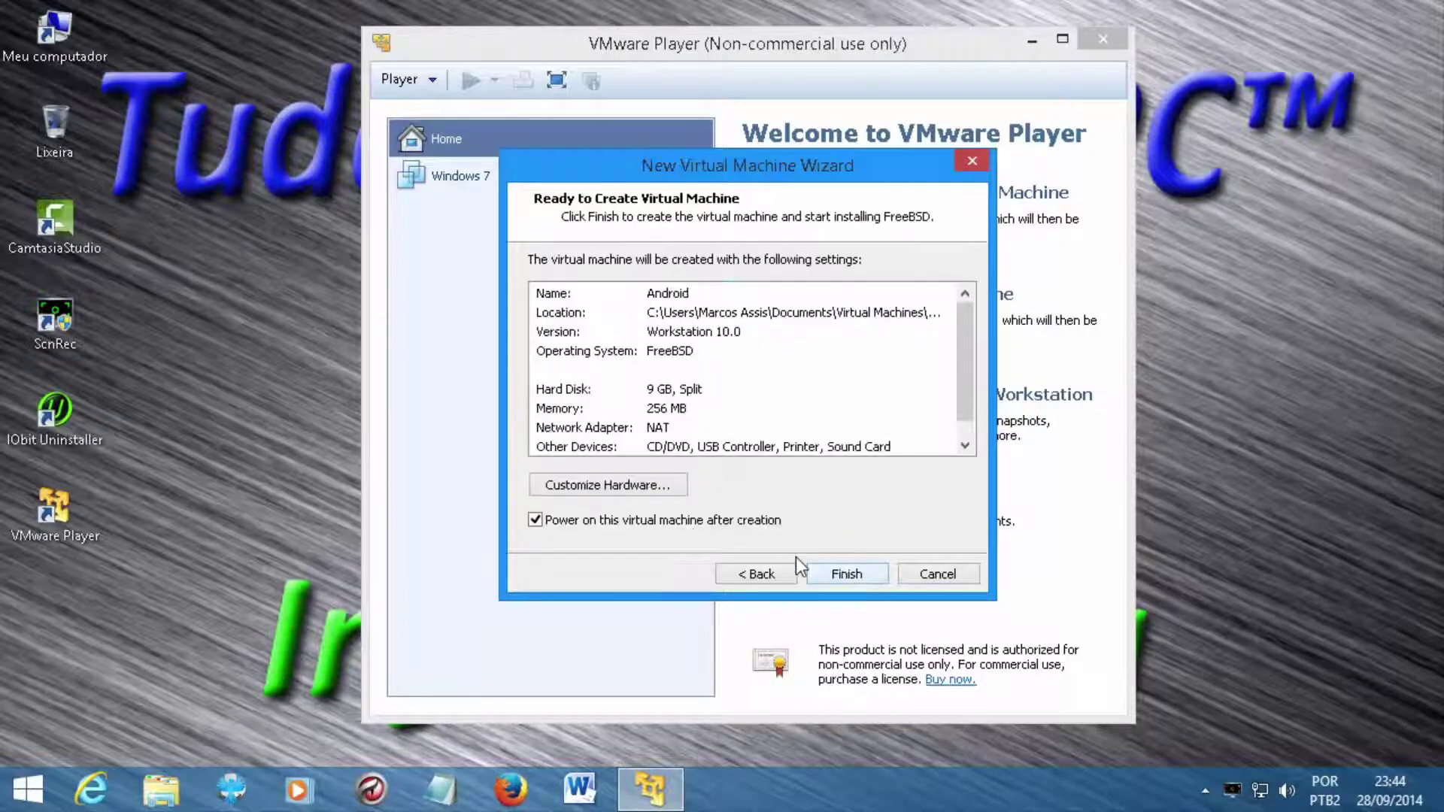
Step: Turn off powering on after creation and finish creating the Android virtual machine
click(733, 522)
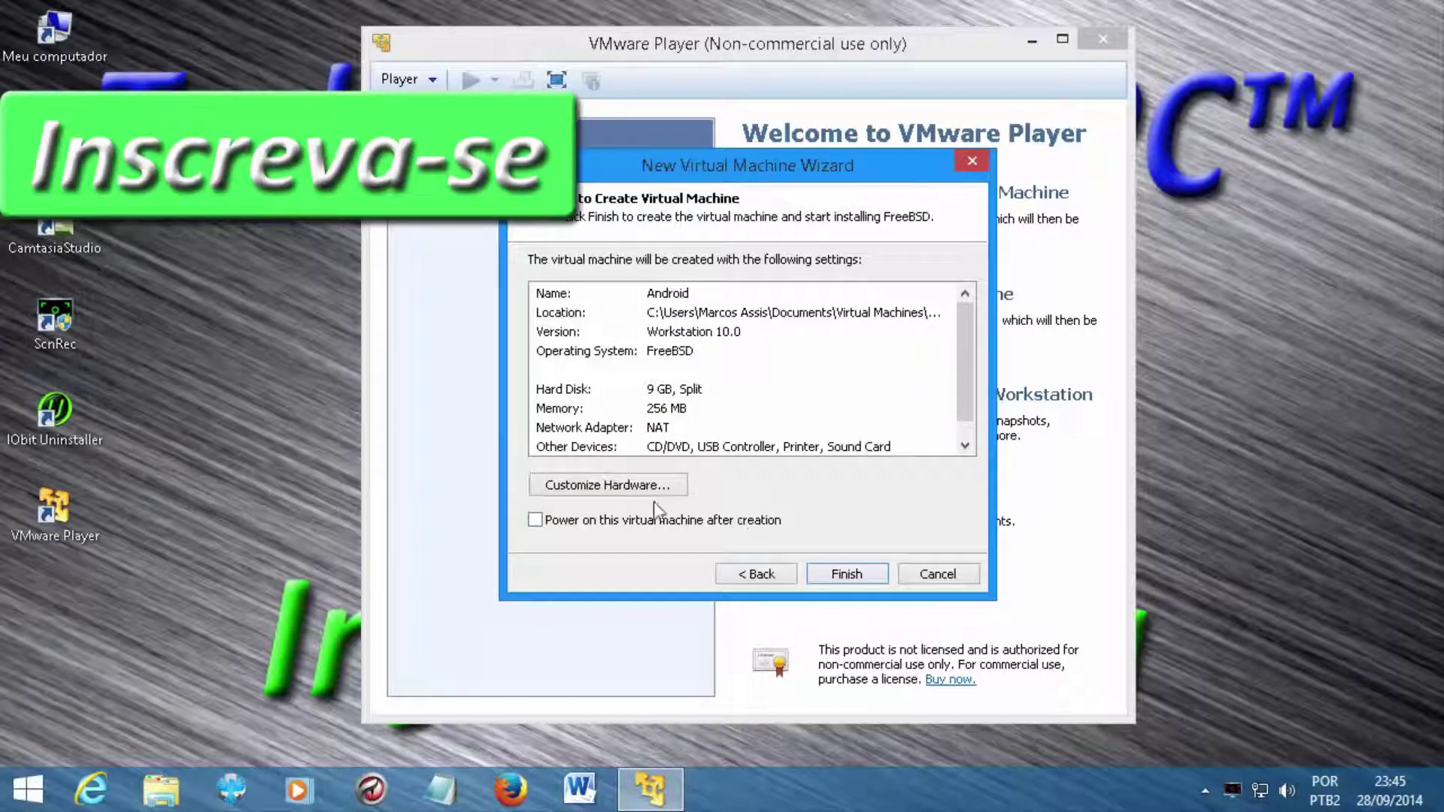
click(847, 574)
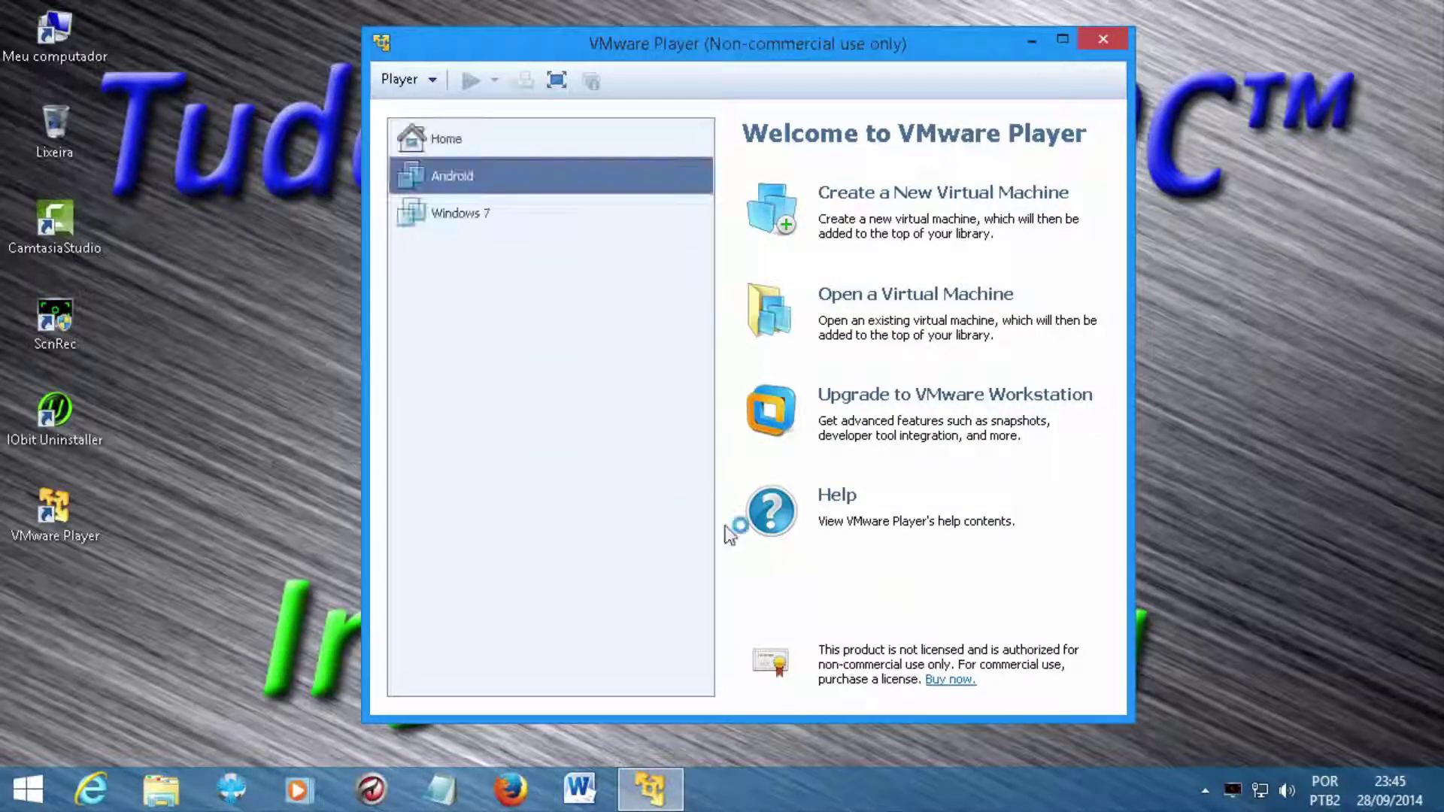
Step: Open the Android virtual machine's settings and set its memory to 832 MB
click(538, 169)
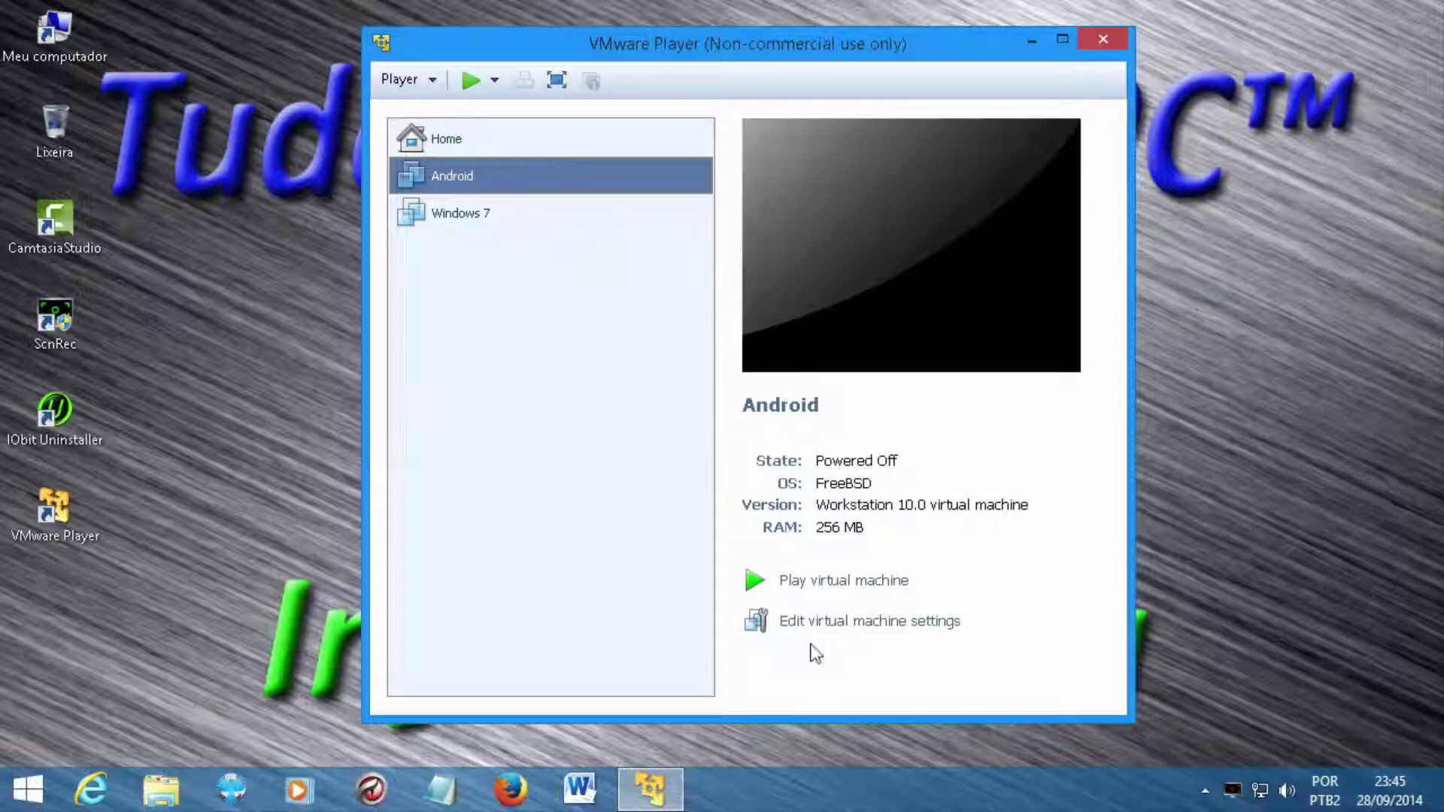
click(838, 624)
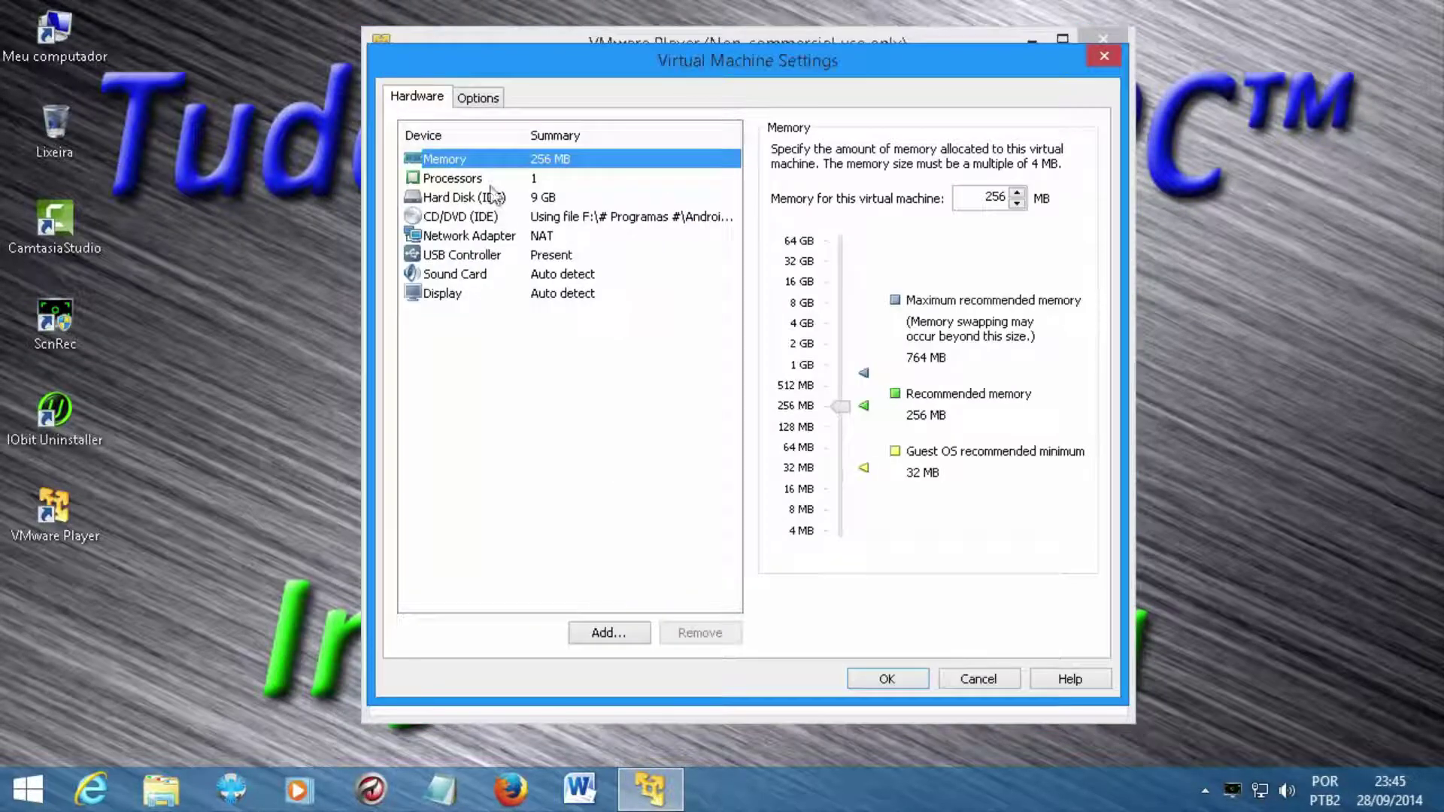
click(489, 179)
click(525, 161)
drag(840, 410, 879, 374)
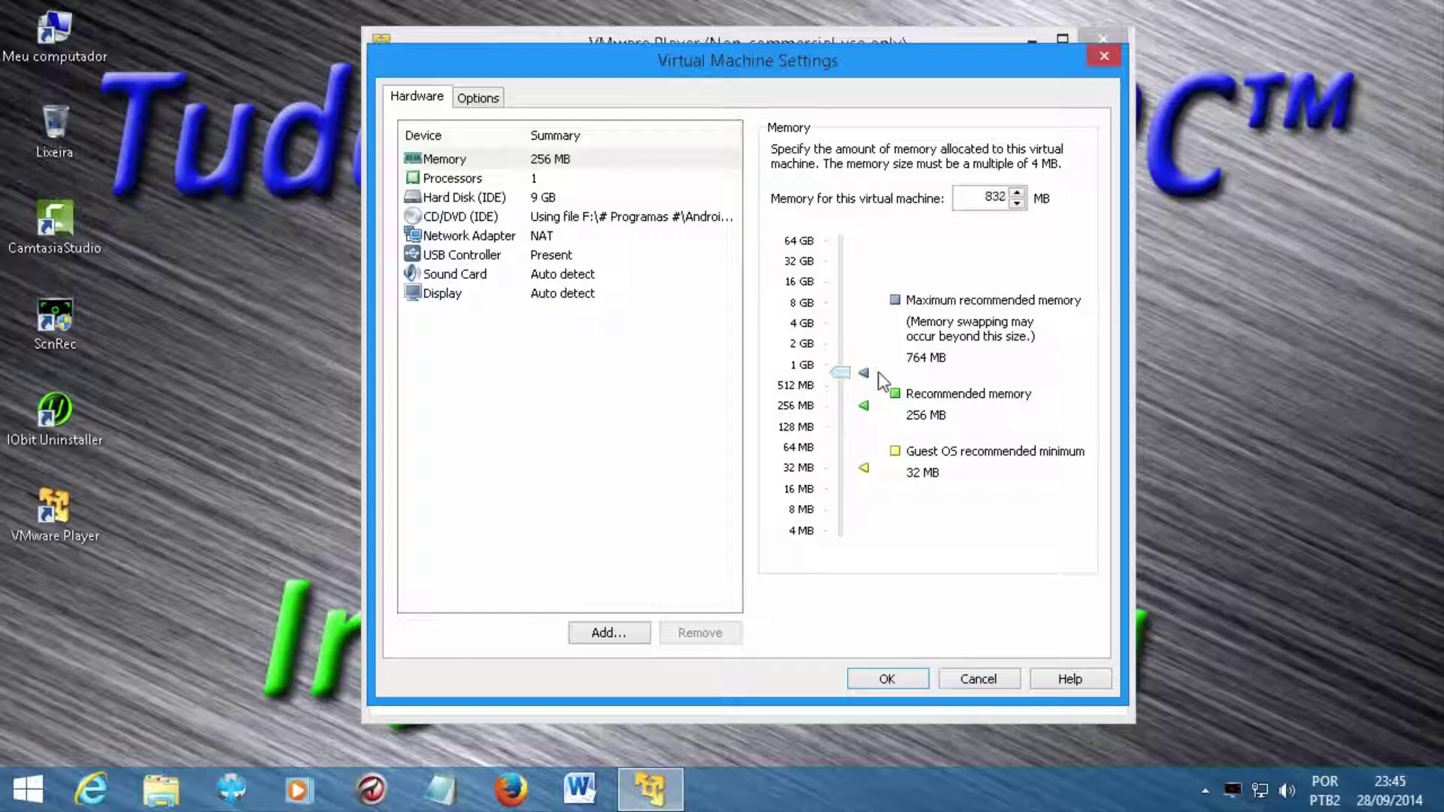
Step: Review the Android machine's processor, hard disk, CD/DVD, network, USB, sound and display devices, and save its settings
click(536, 180)
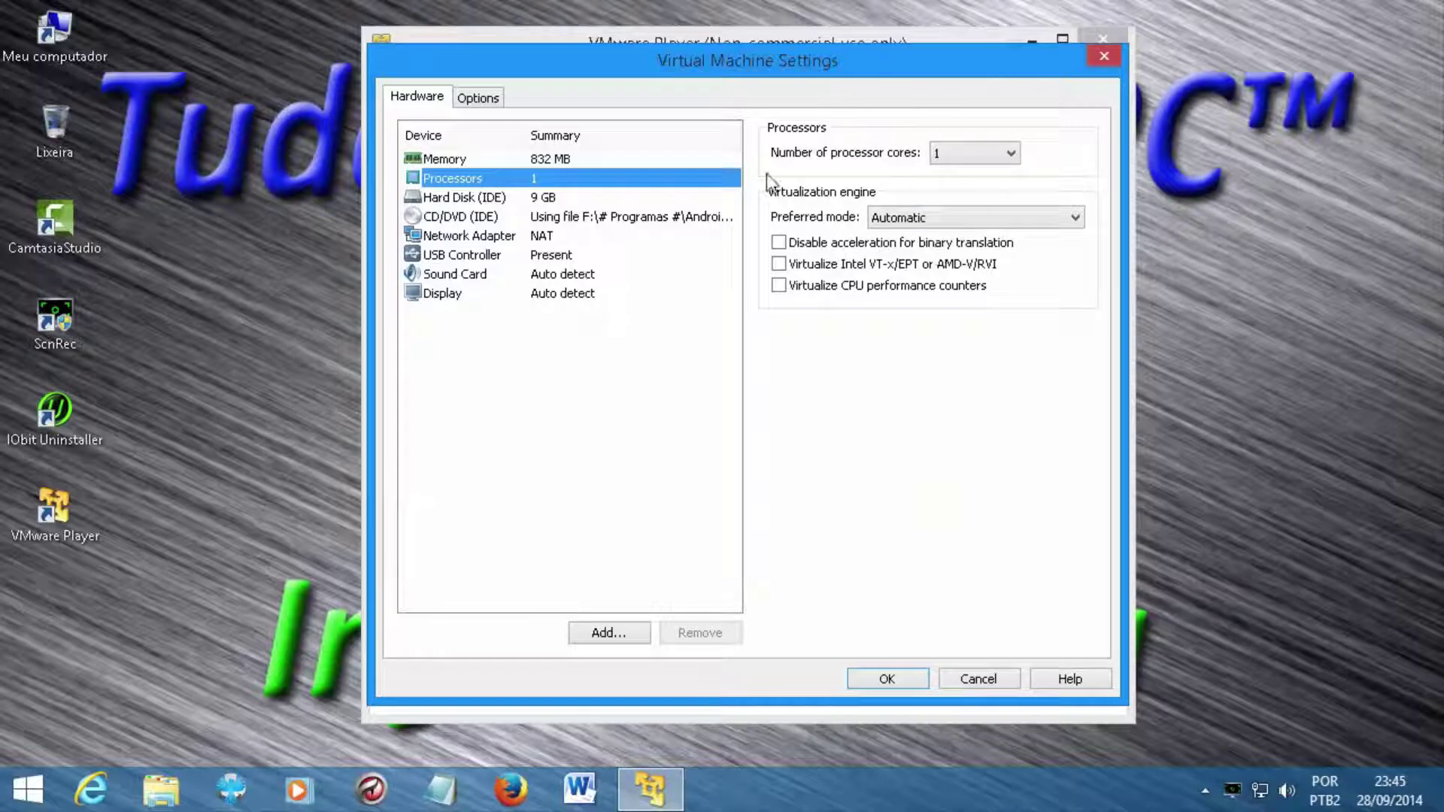
click(503, 199)
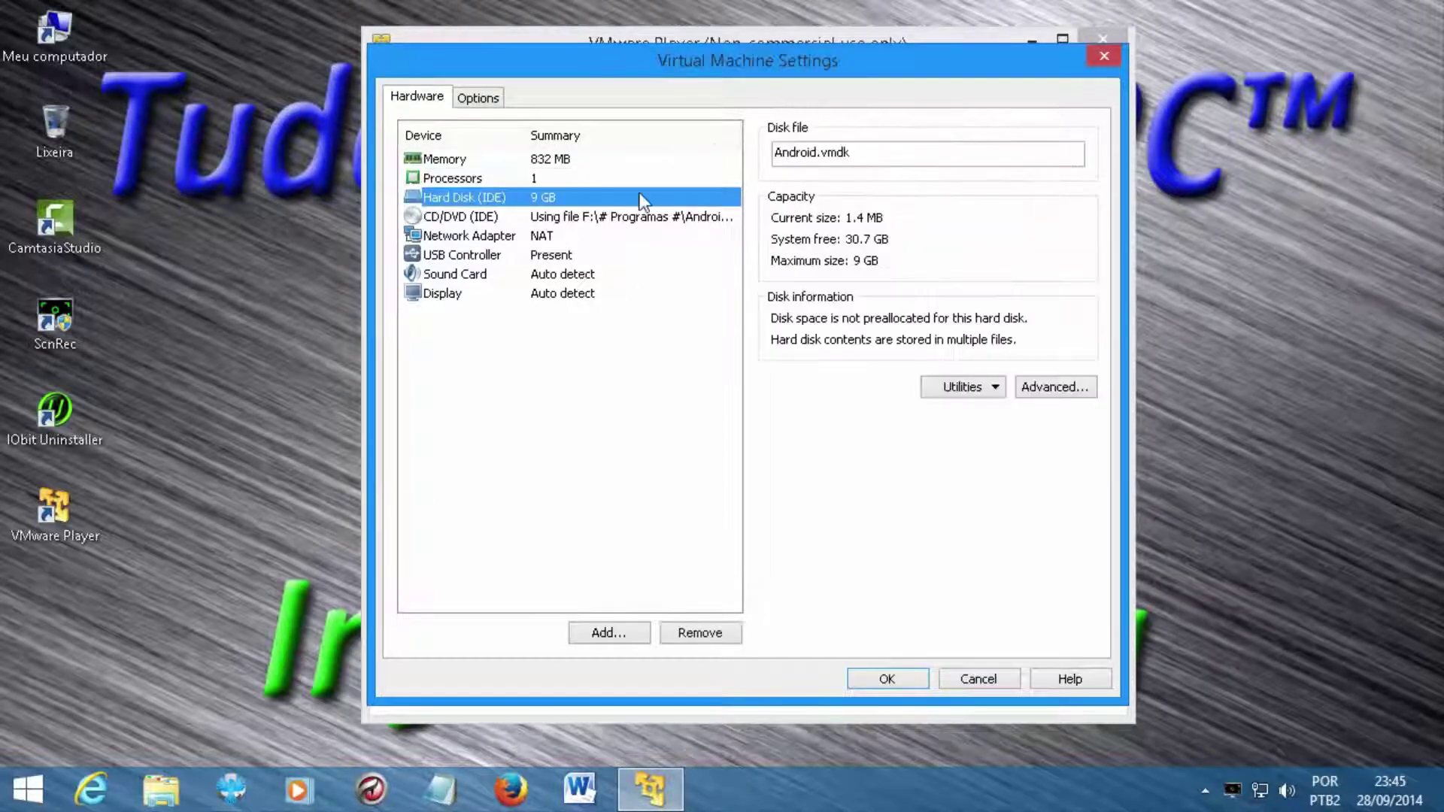
click(476, 219)
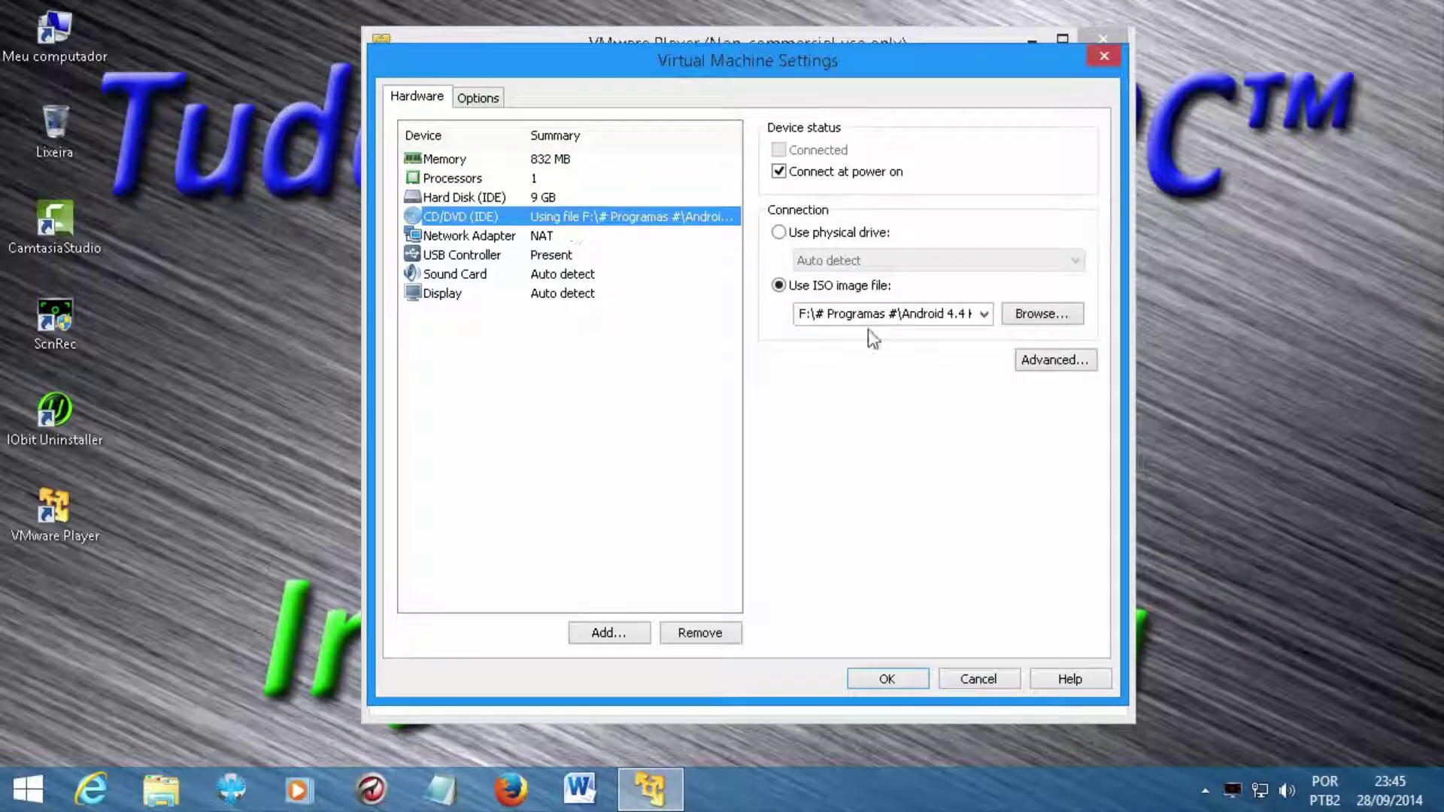
click(498, 238)
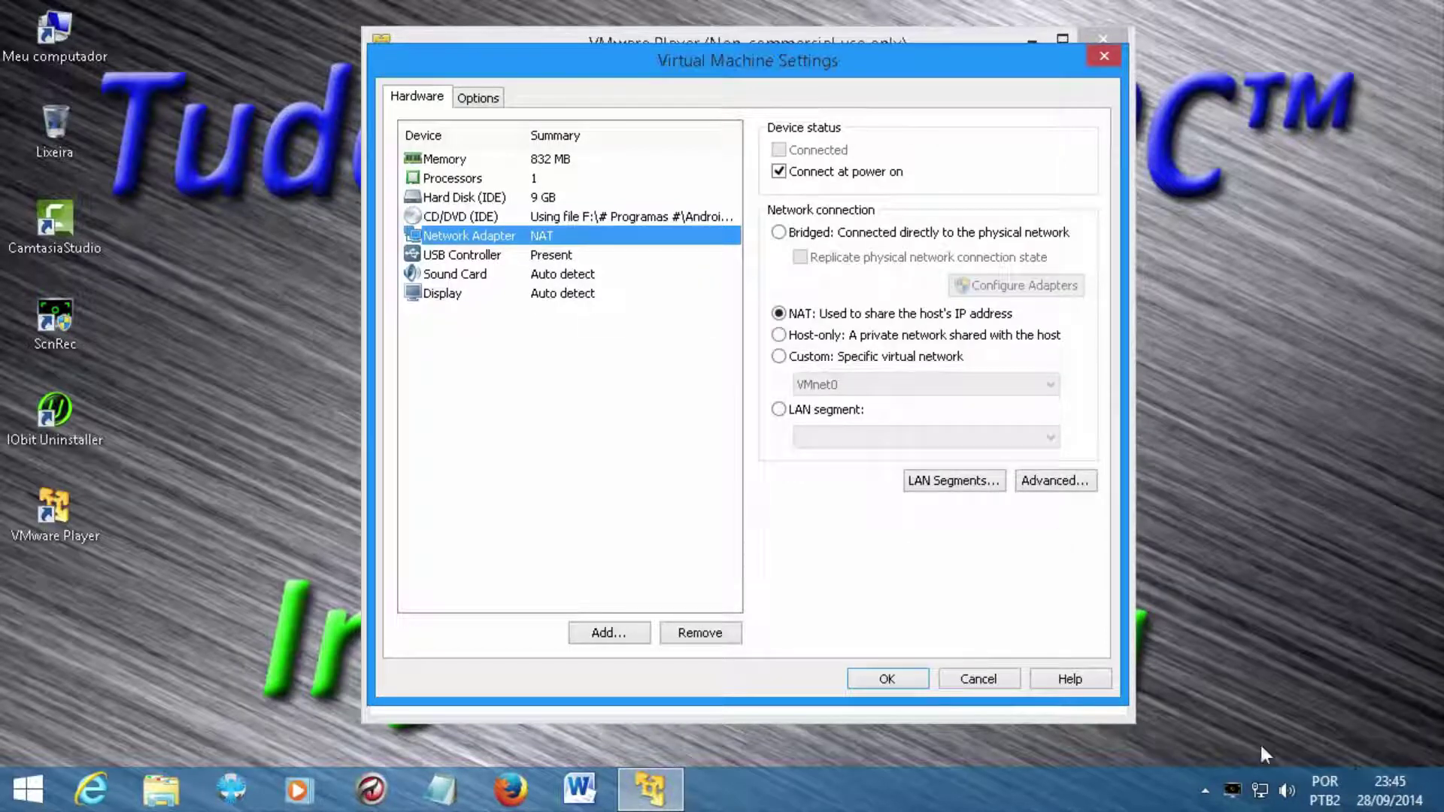
click(467, 254)
click(511, 276)
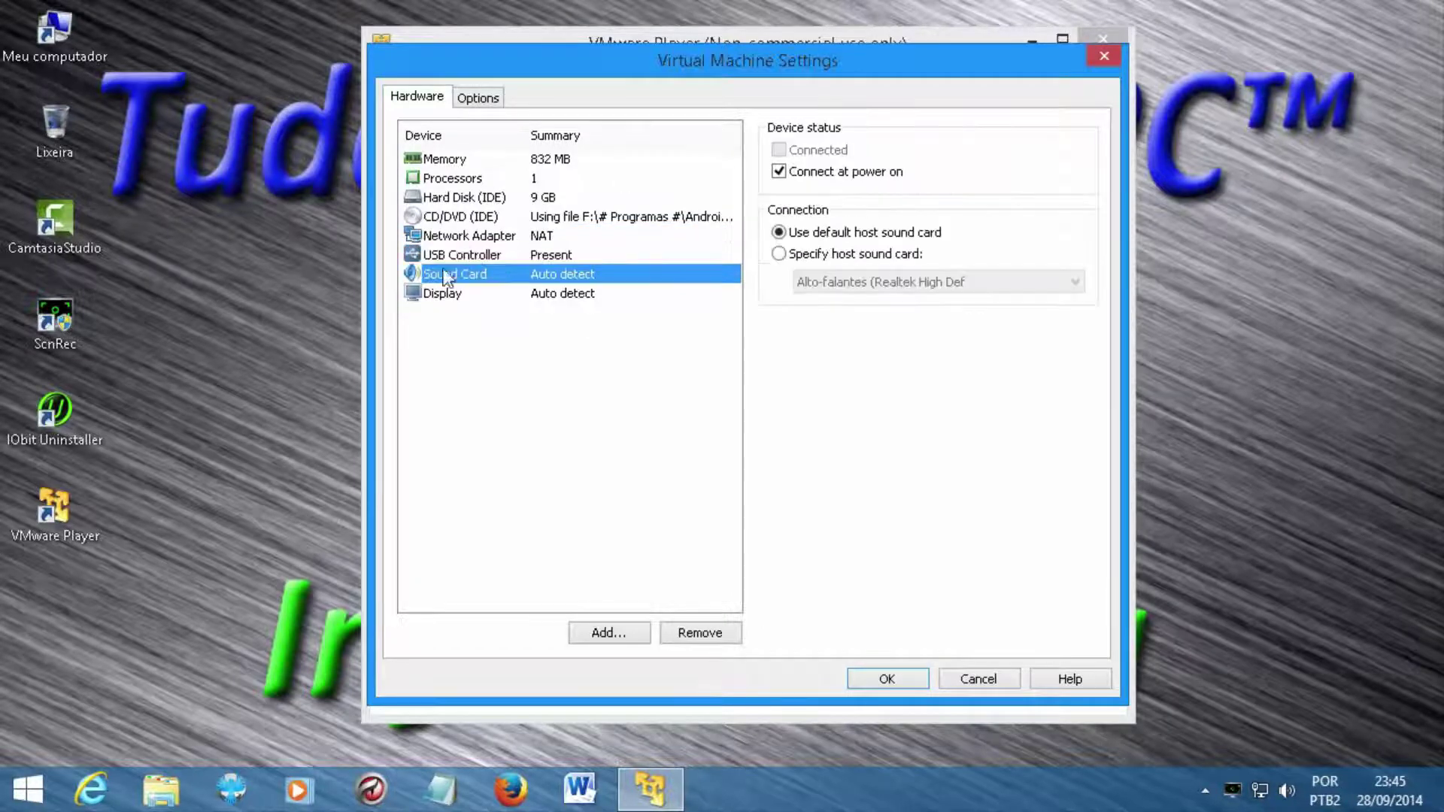
click(573, 299)
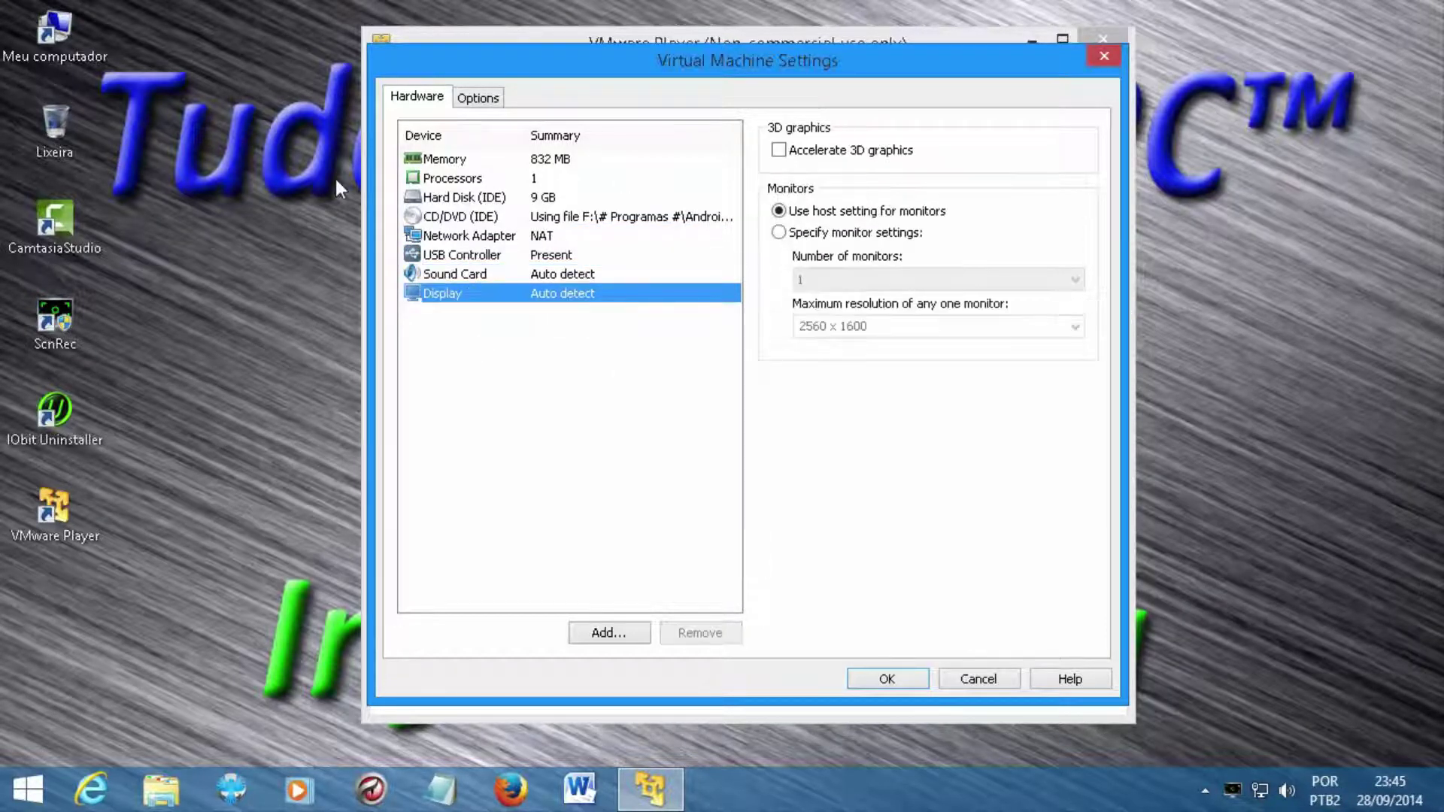
click(879, 680)
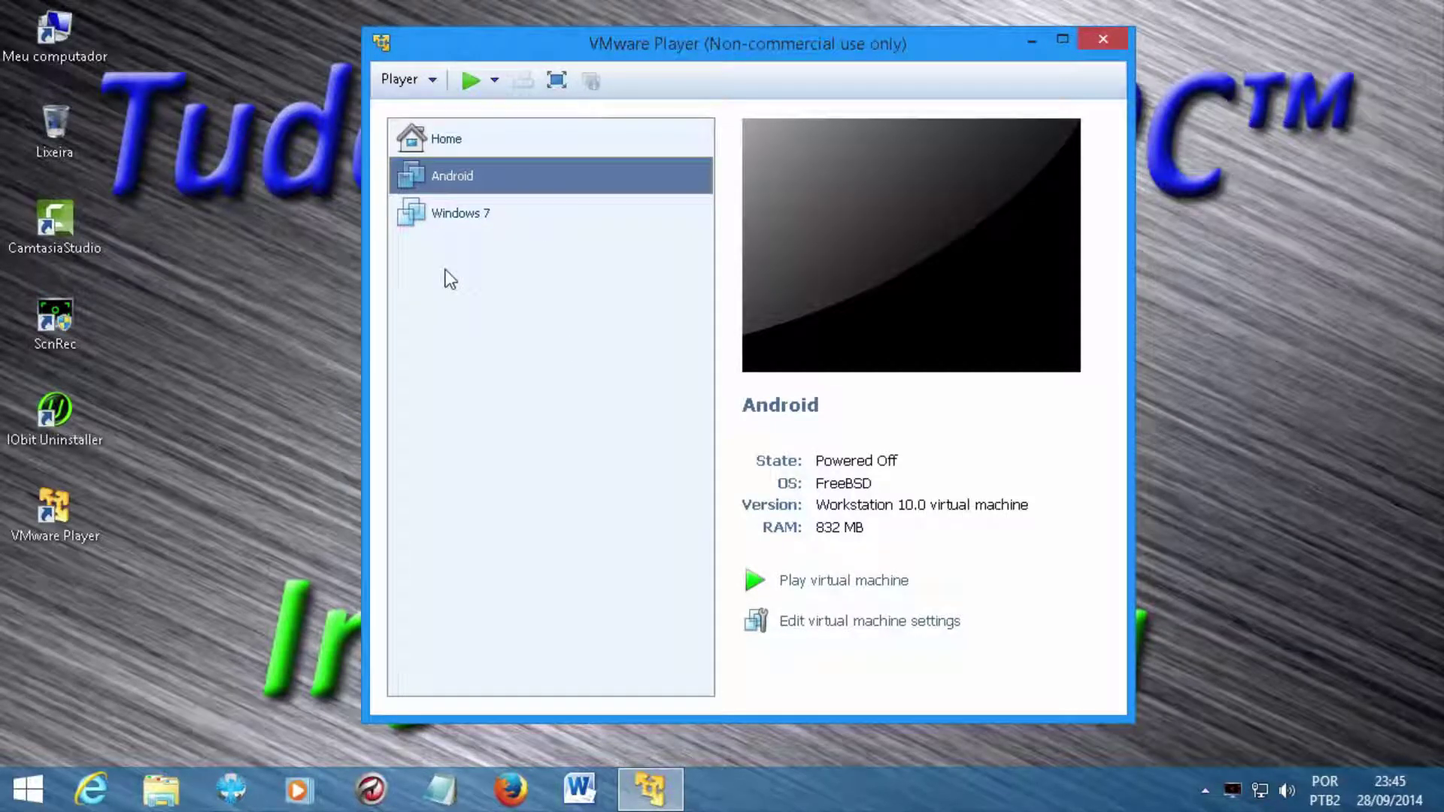
Step: Open the existing Ferramenta virtual machine from the Virtual Machines\Ferramenta folder in Documentos, adding it to the library
click(470, 133)
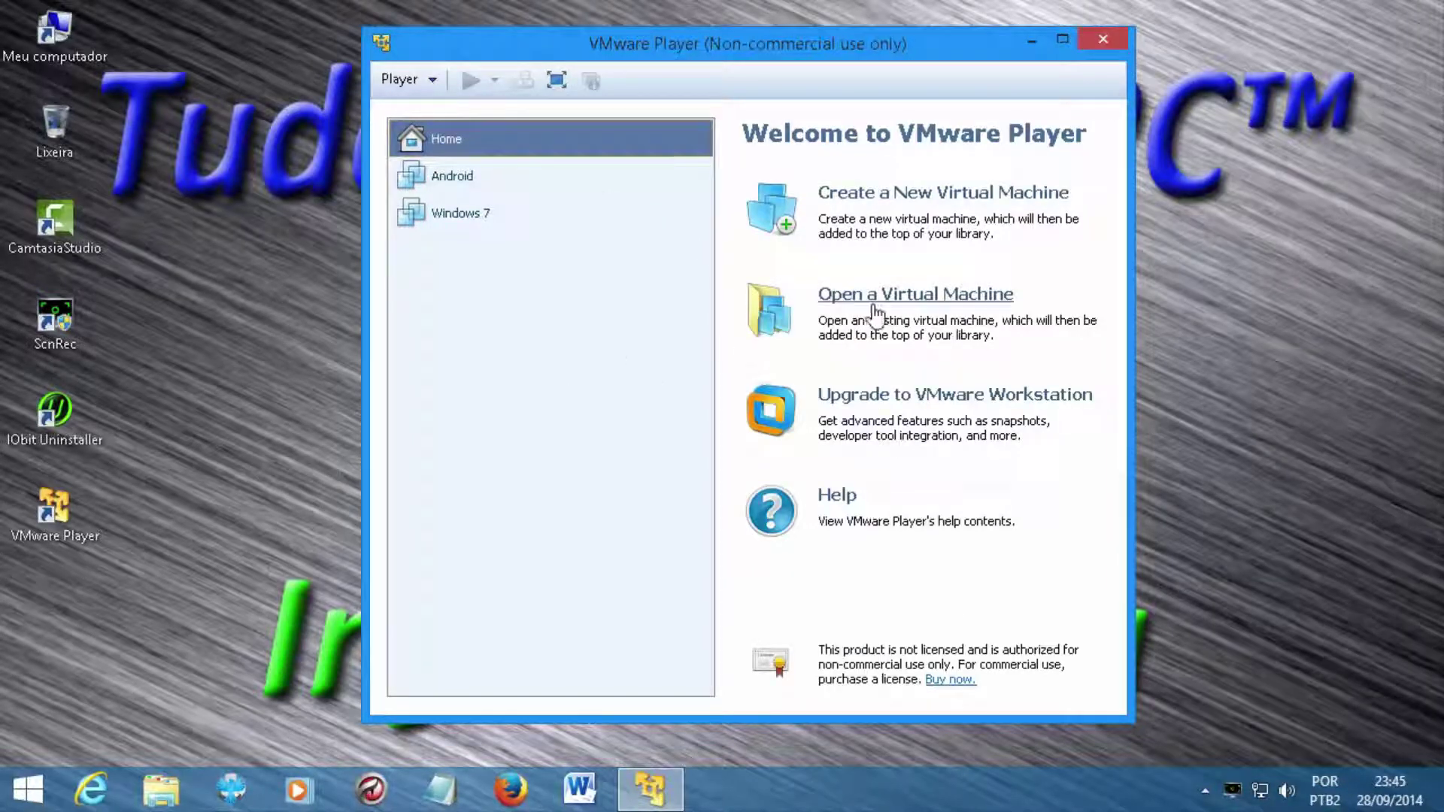
click(920, 299)
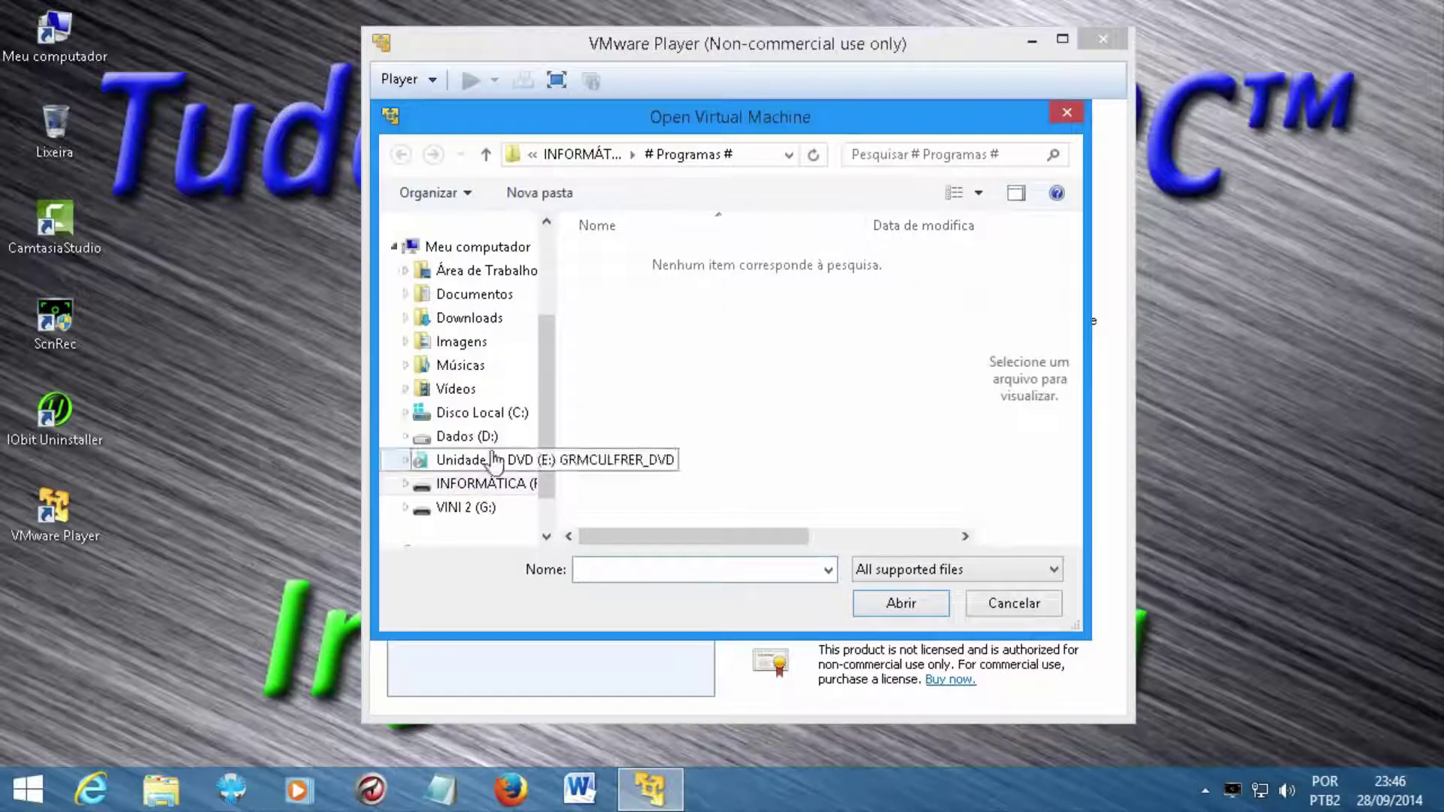
click(476, 301)
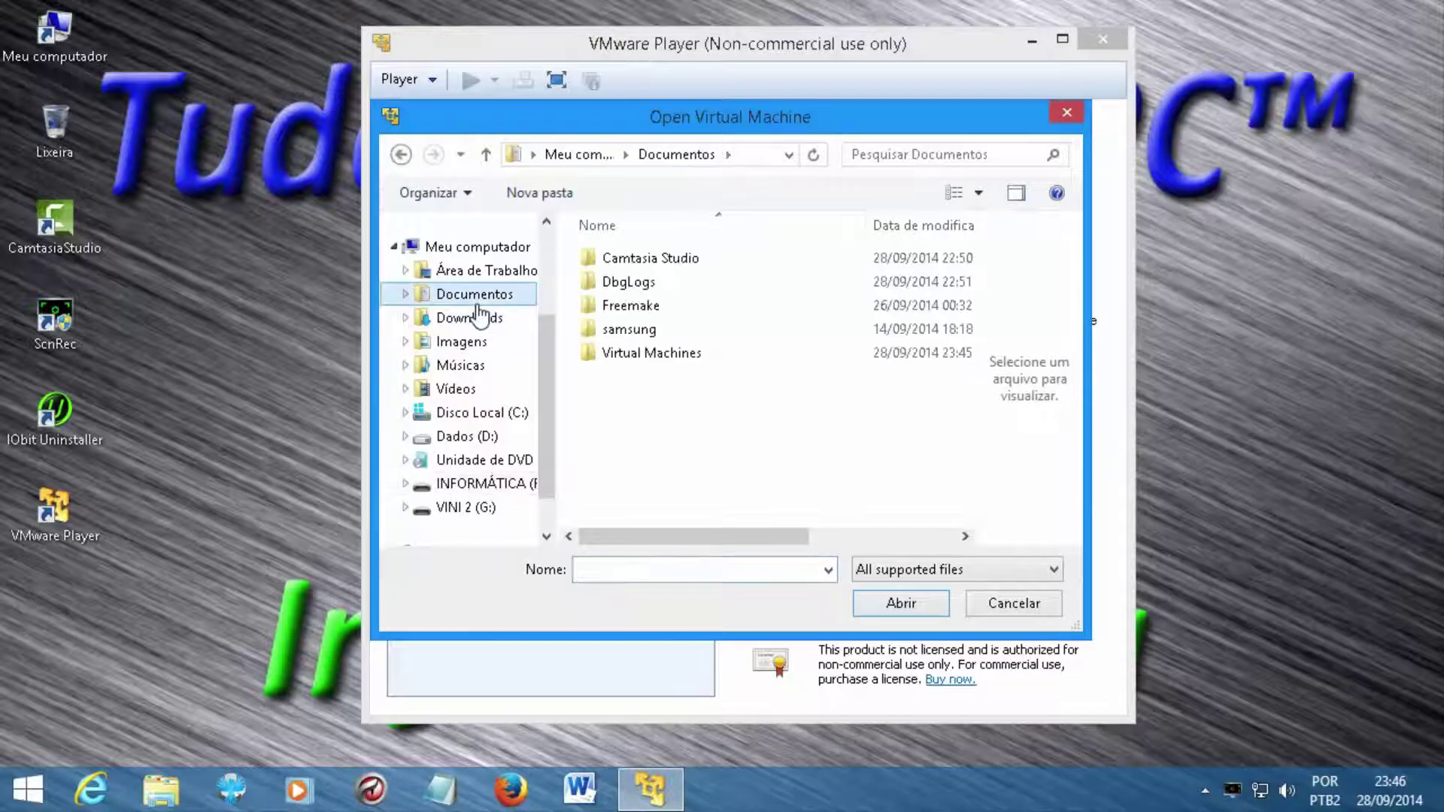
double_click(659, 358)
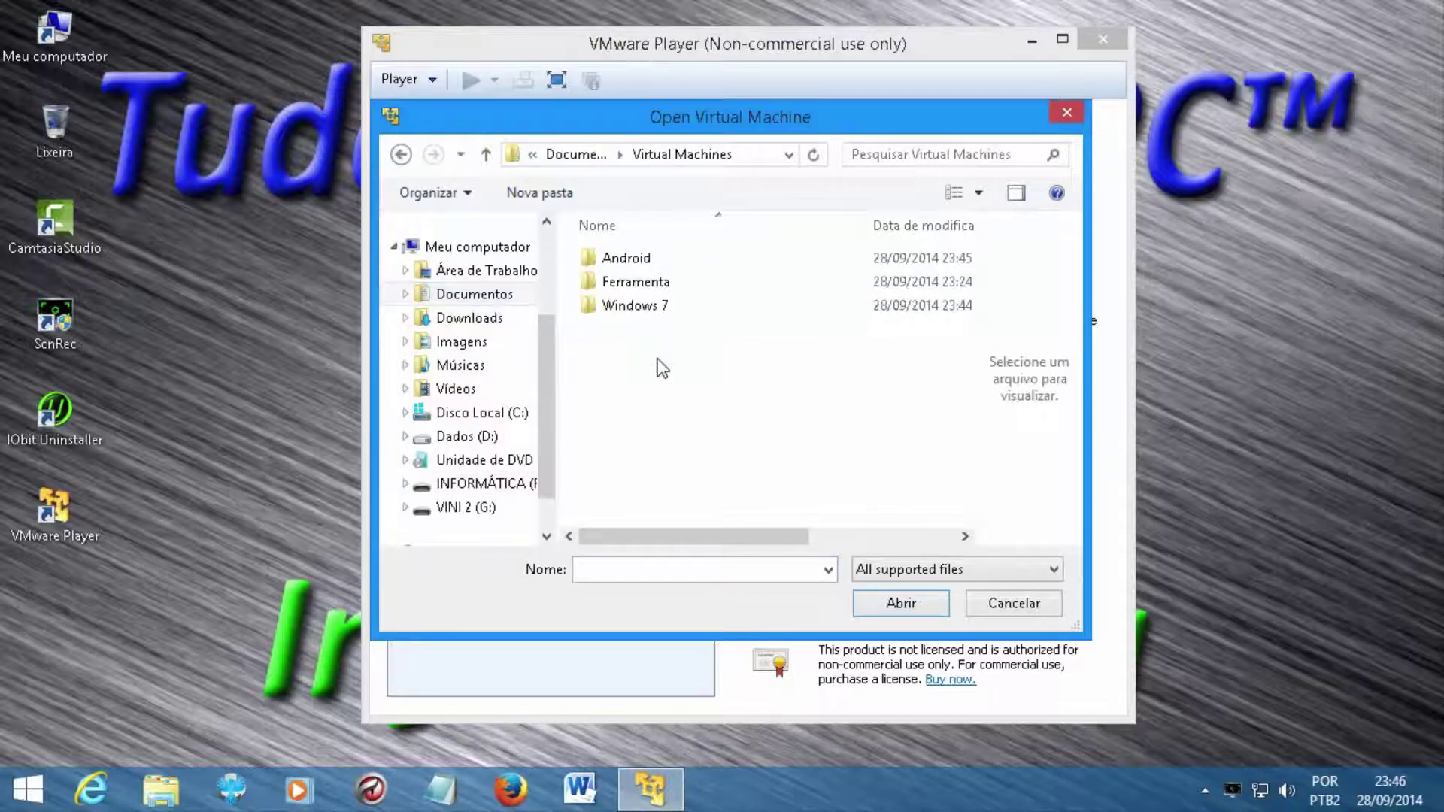
click(657, 259)
click(606, 288)
double_click(607, 291)
click(635, 263)
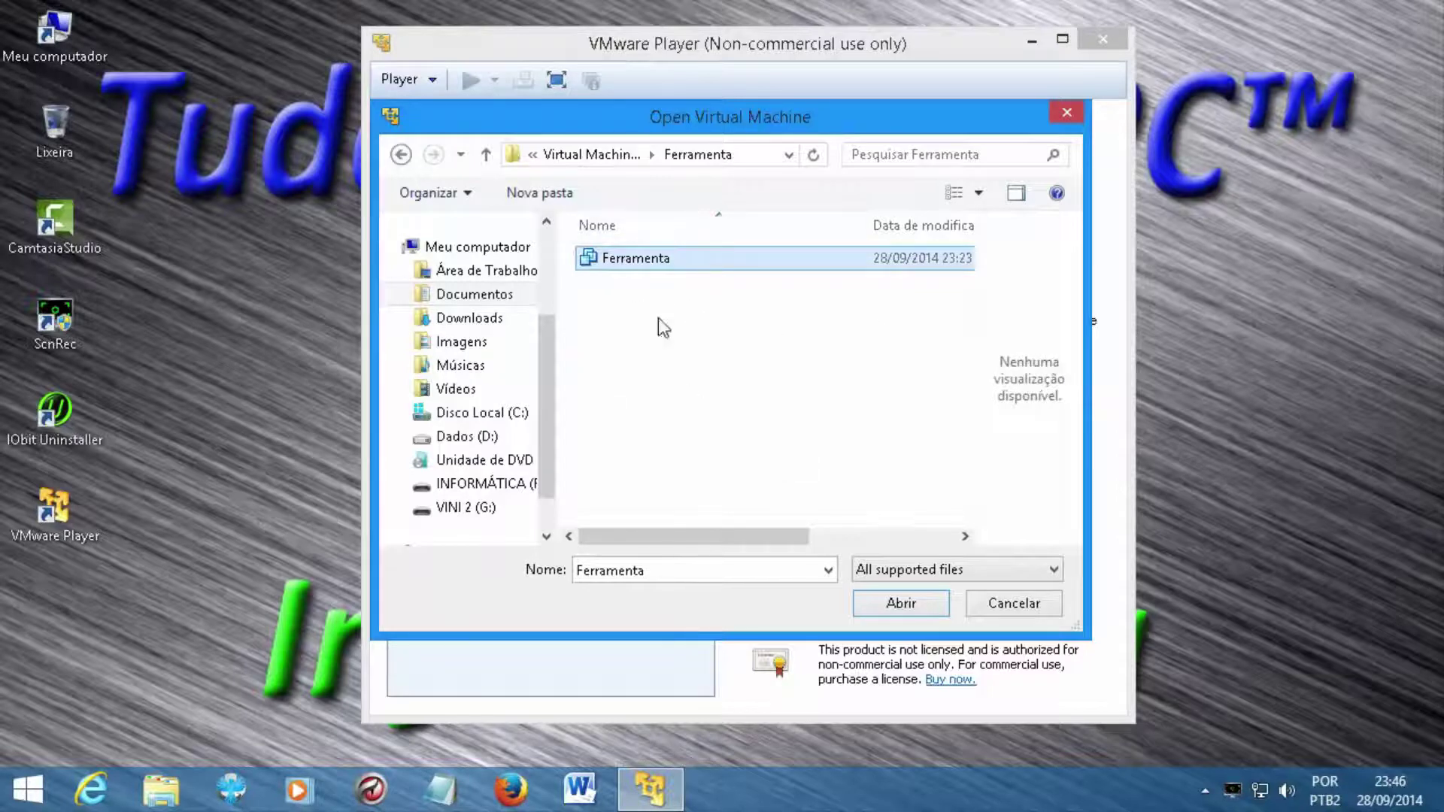
click(867, 606)
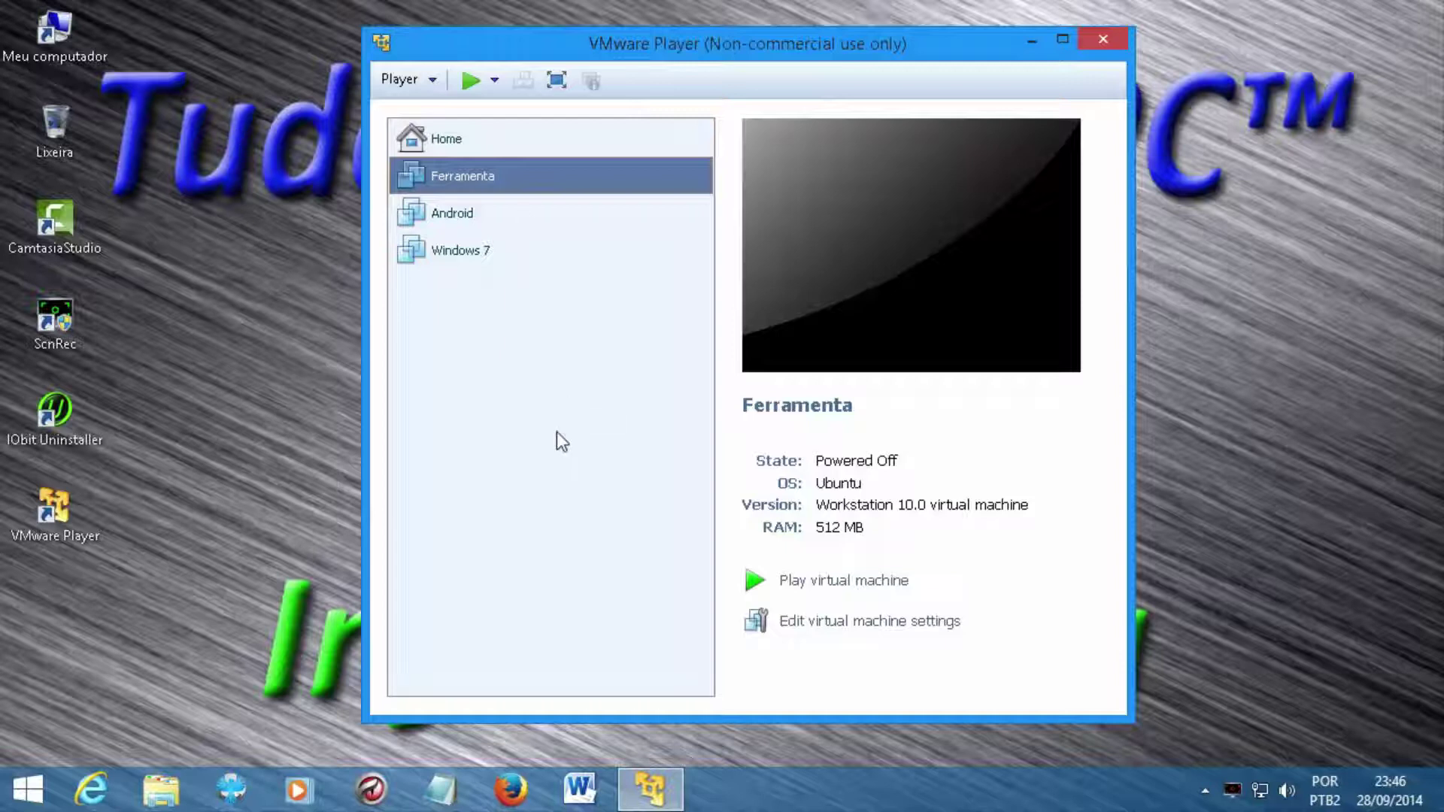
Step: Delete the Windows 7 virtual machine permanently from disk
click(462, 251)
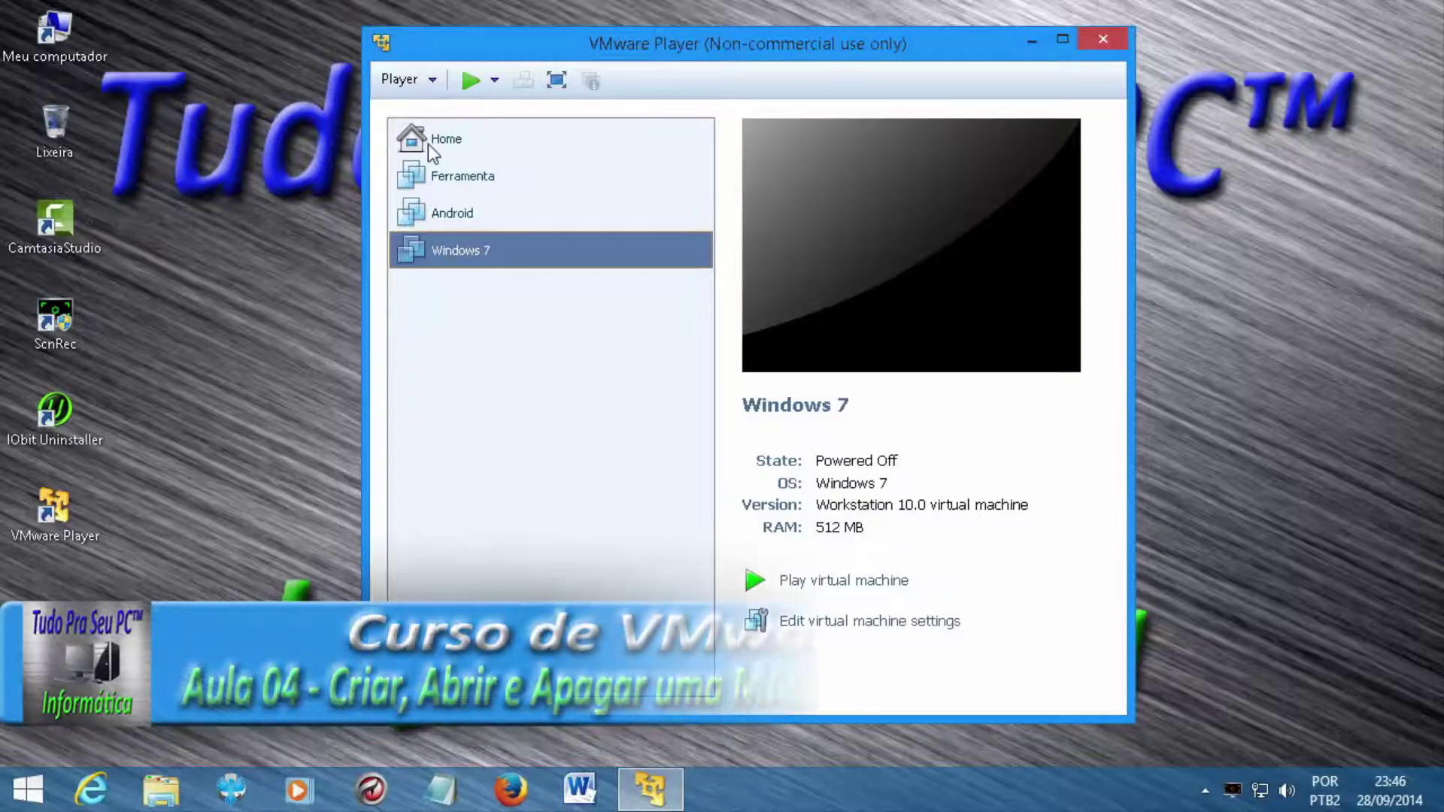
right_click(424, 256)
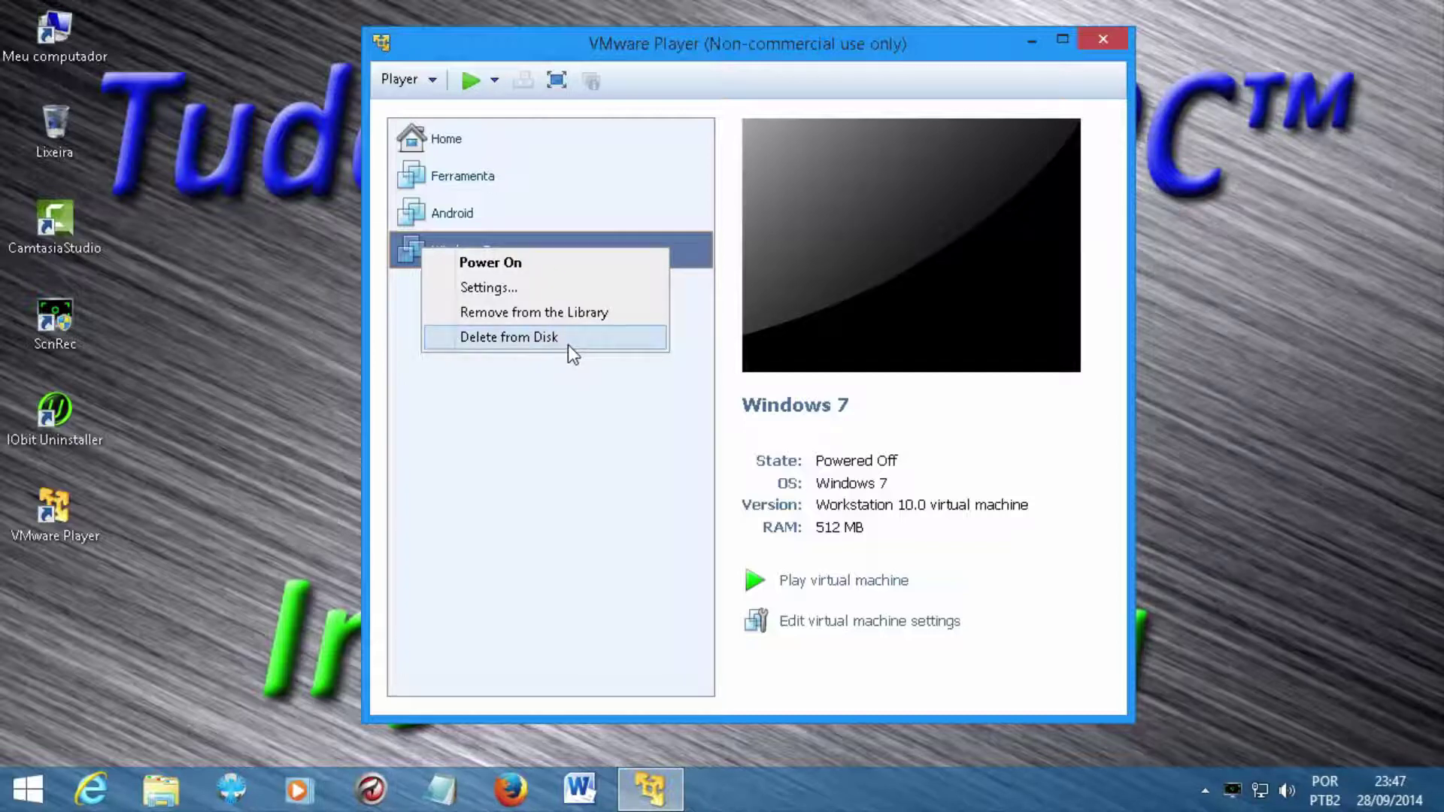
click(491, 341)
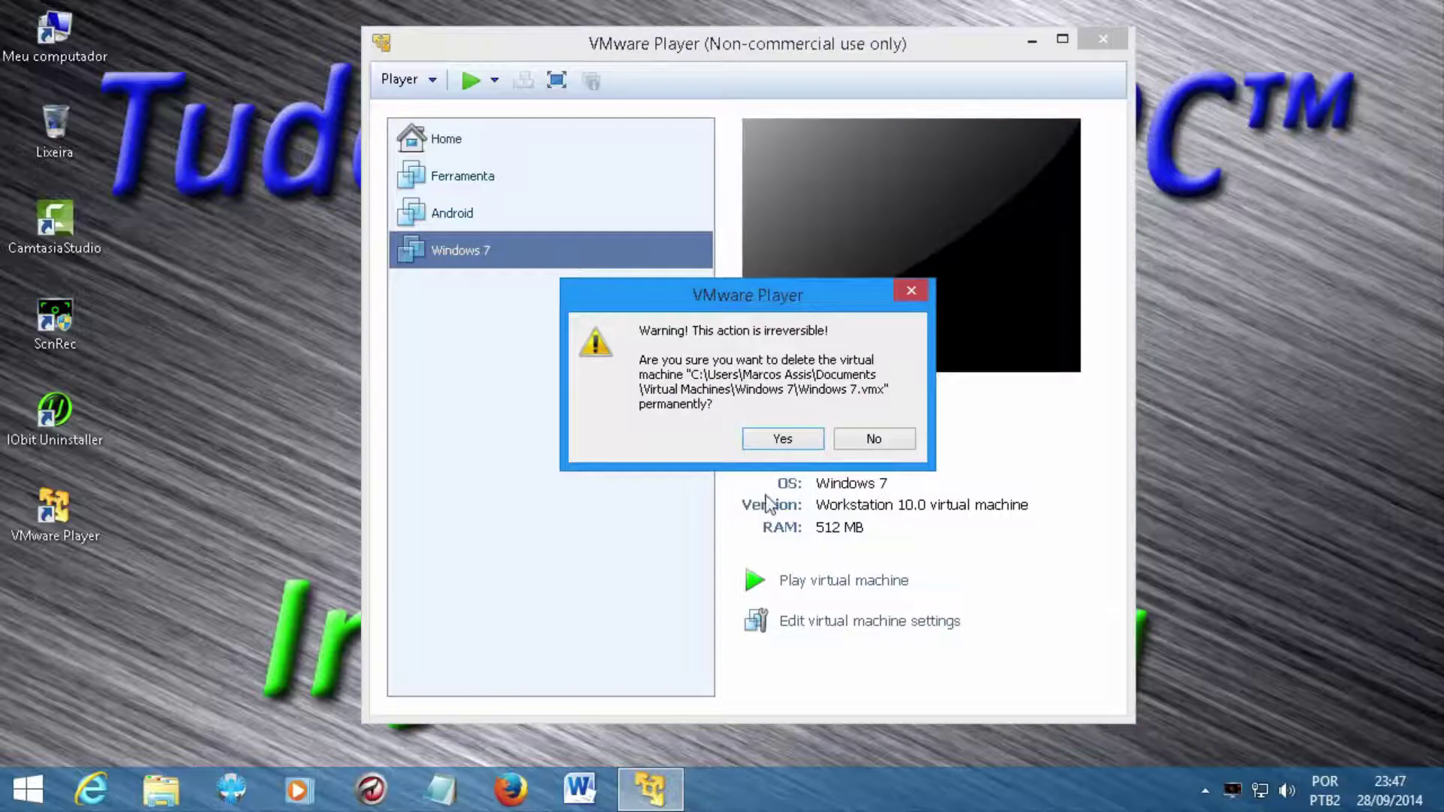
click(755, 438)
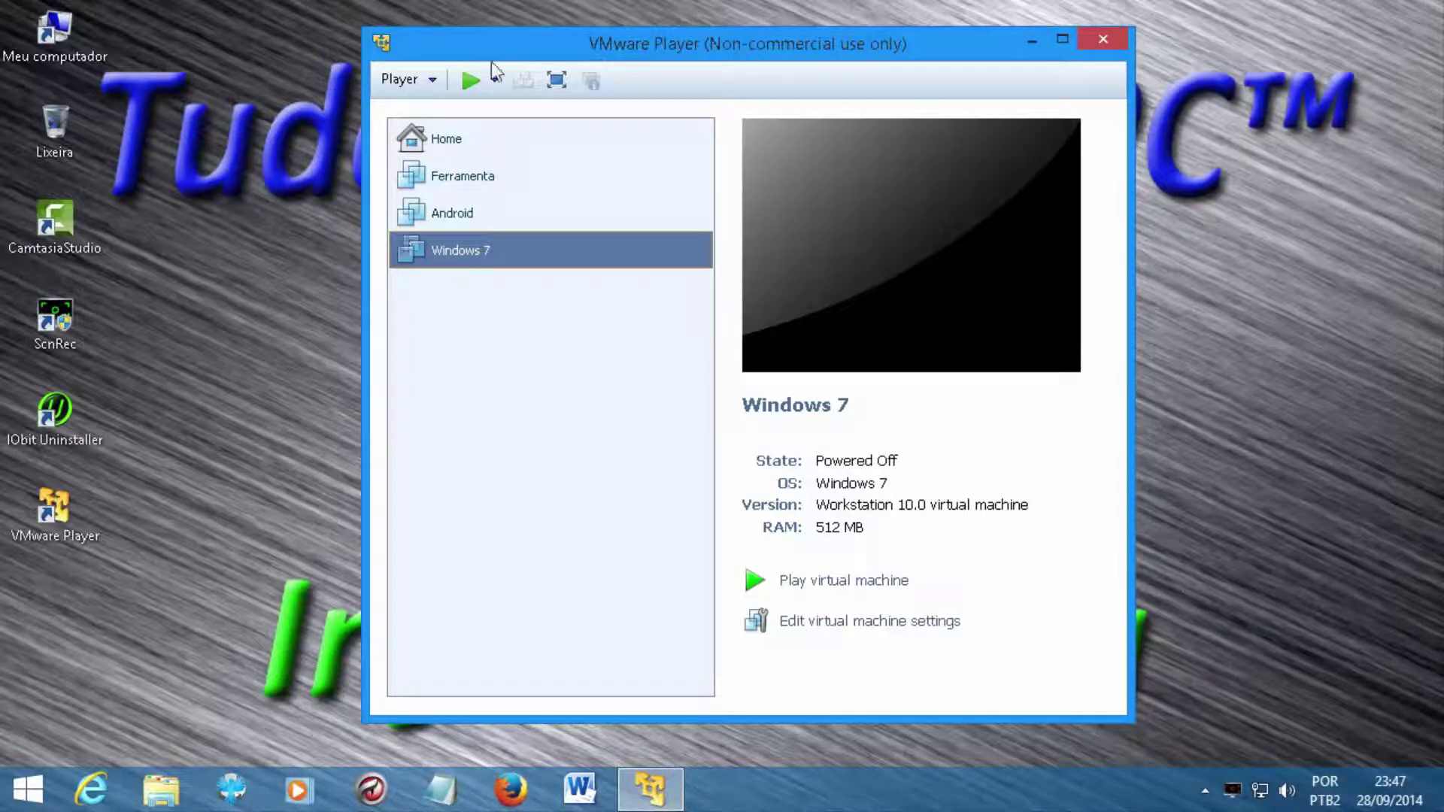
key(Delete)
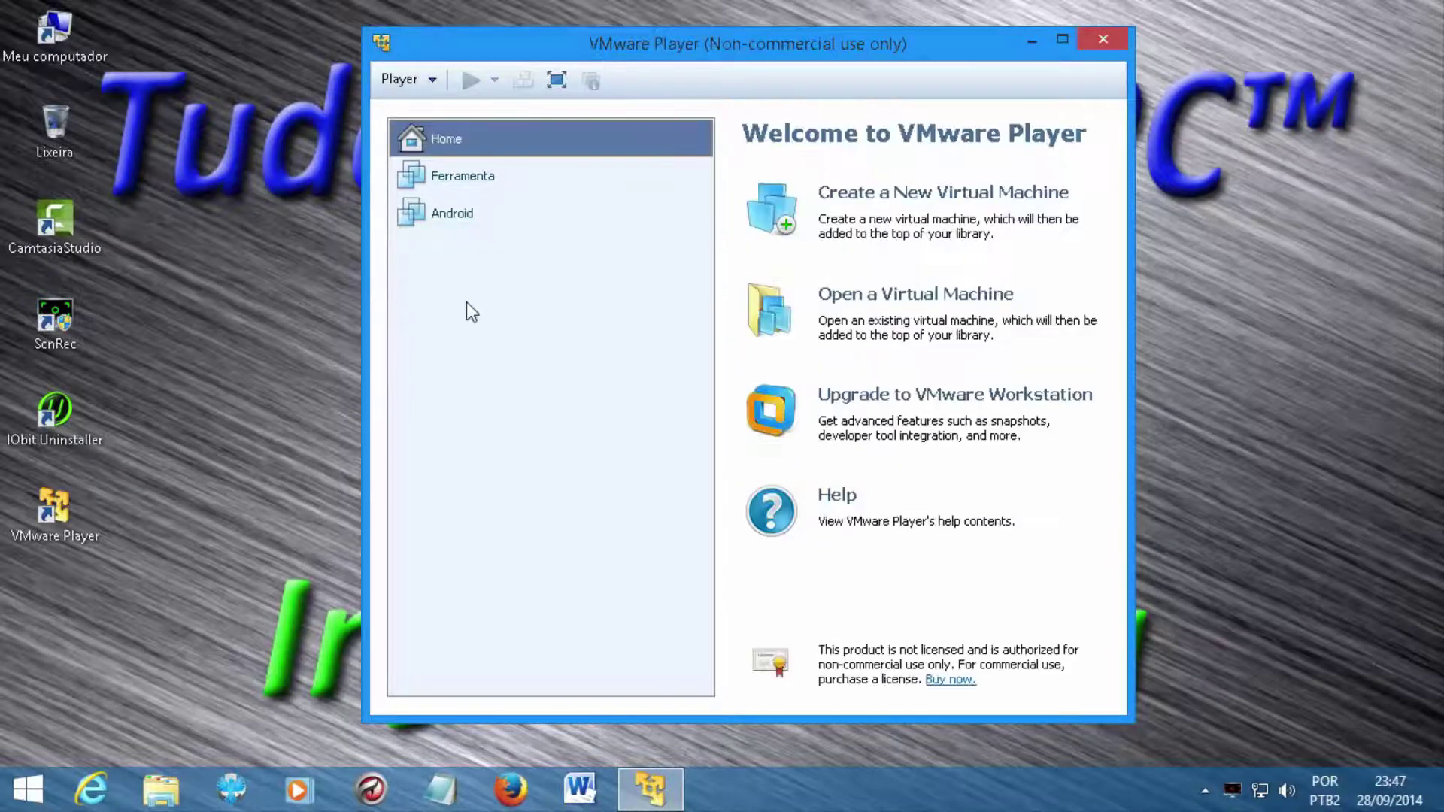
Step: Delete the Ferramenta virtual machine permanently from disk and close VMware Player
click(469, 176)
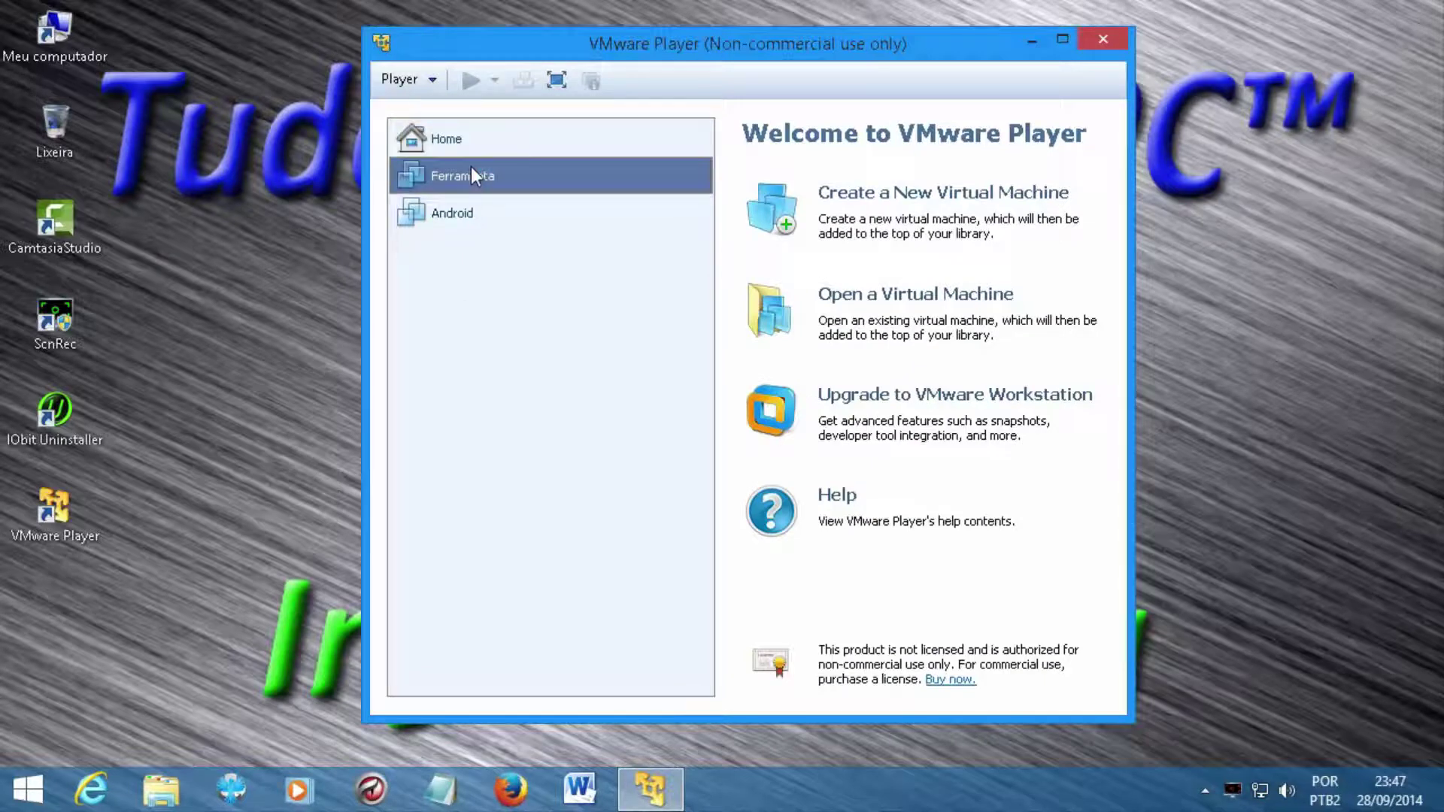
right_click(474, 176)
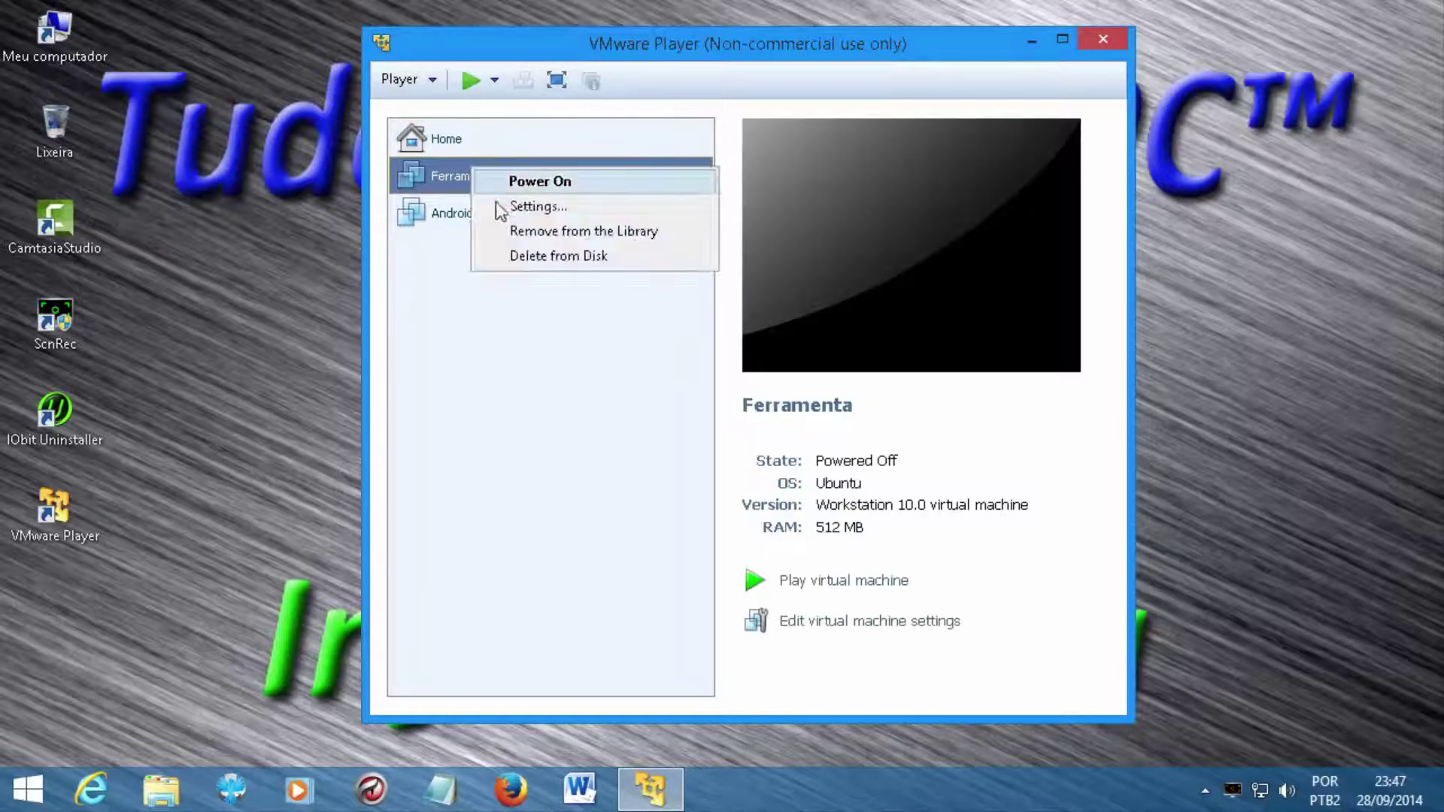
click(599, 261)
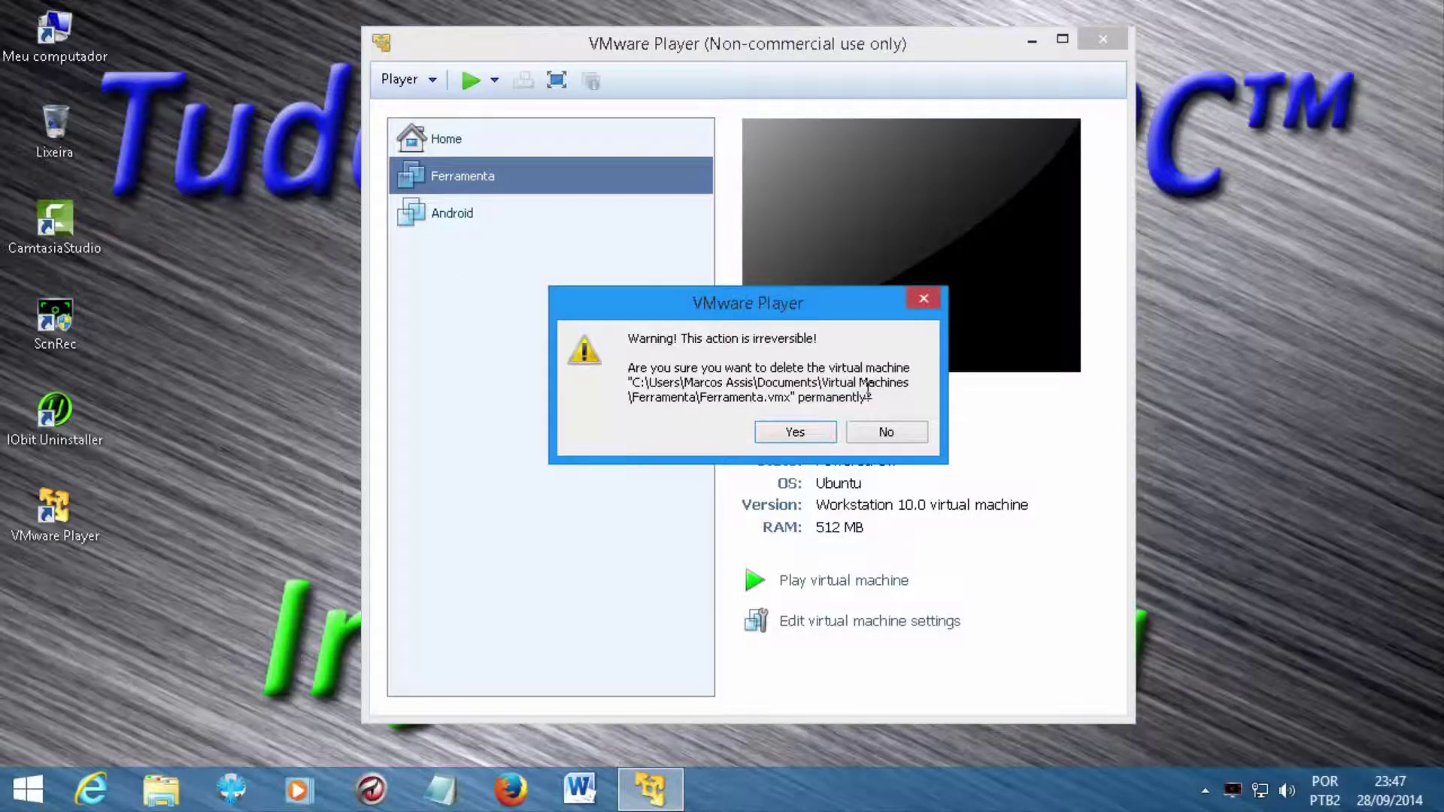
click(794, 433)
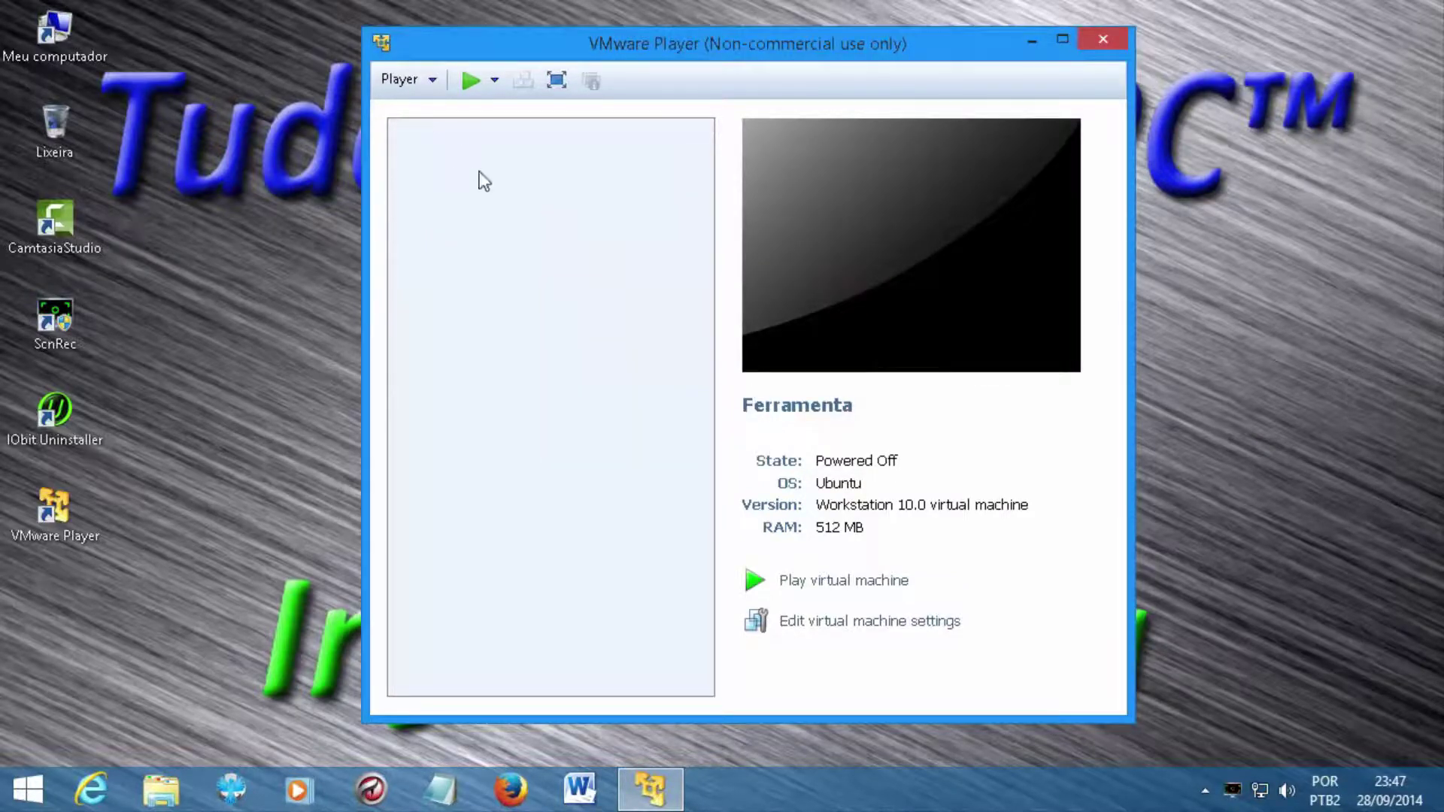
click(1091, 39)
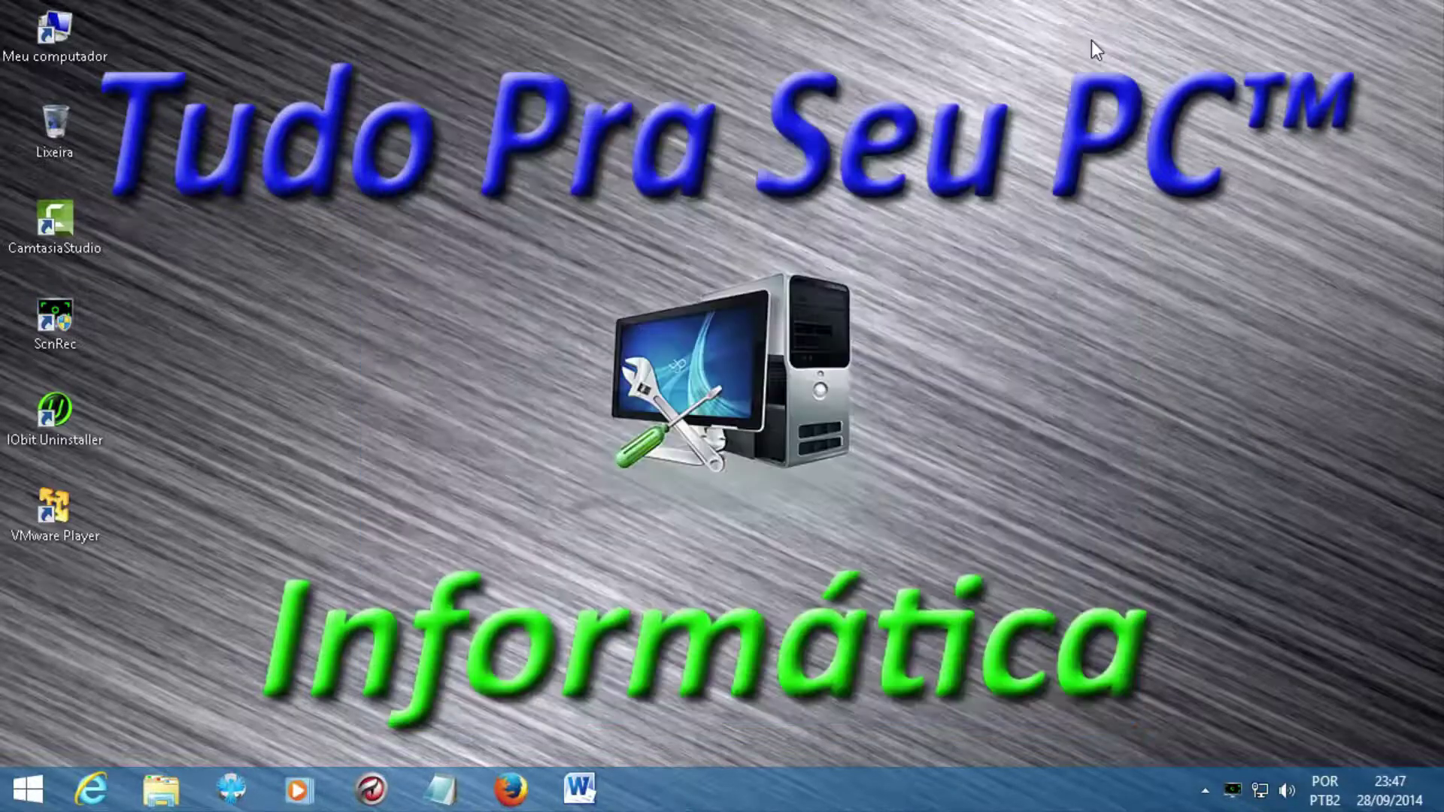